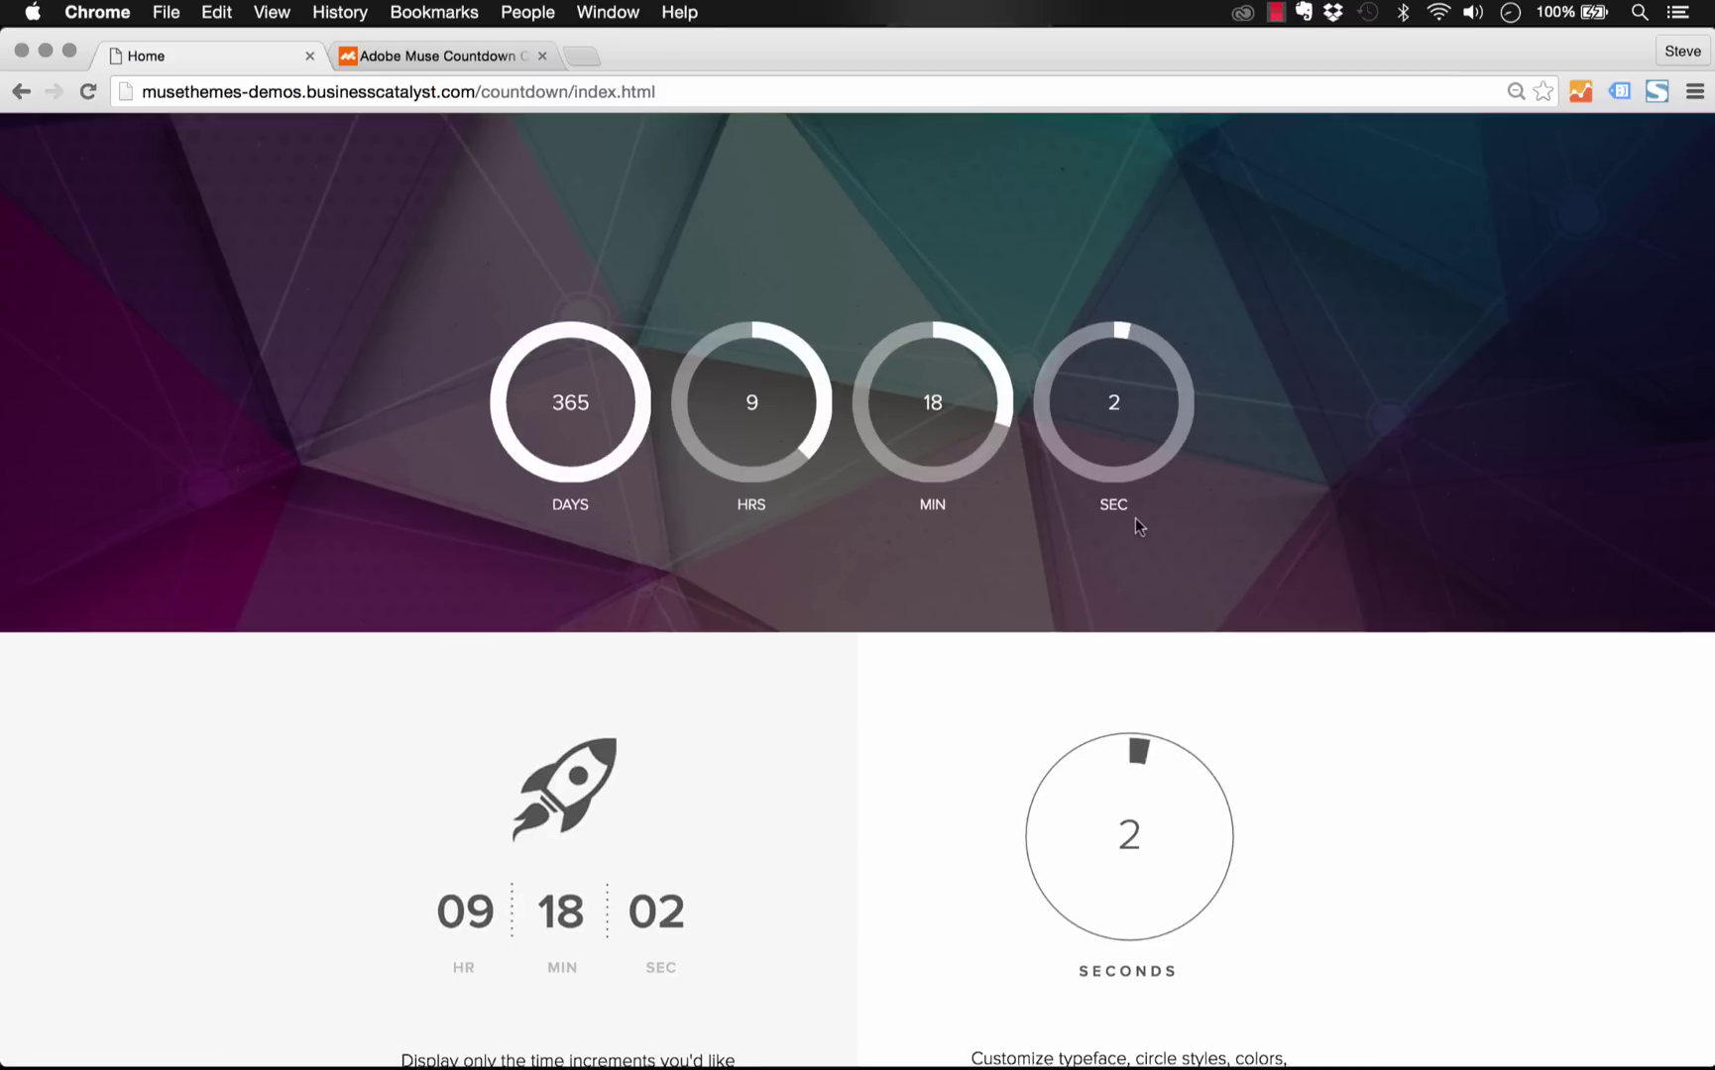
Download the Countdown Clock 2.0 widget from the muse-themes product page and open the downloaded file
scroll(1135, 517, "down", 3)
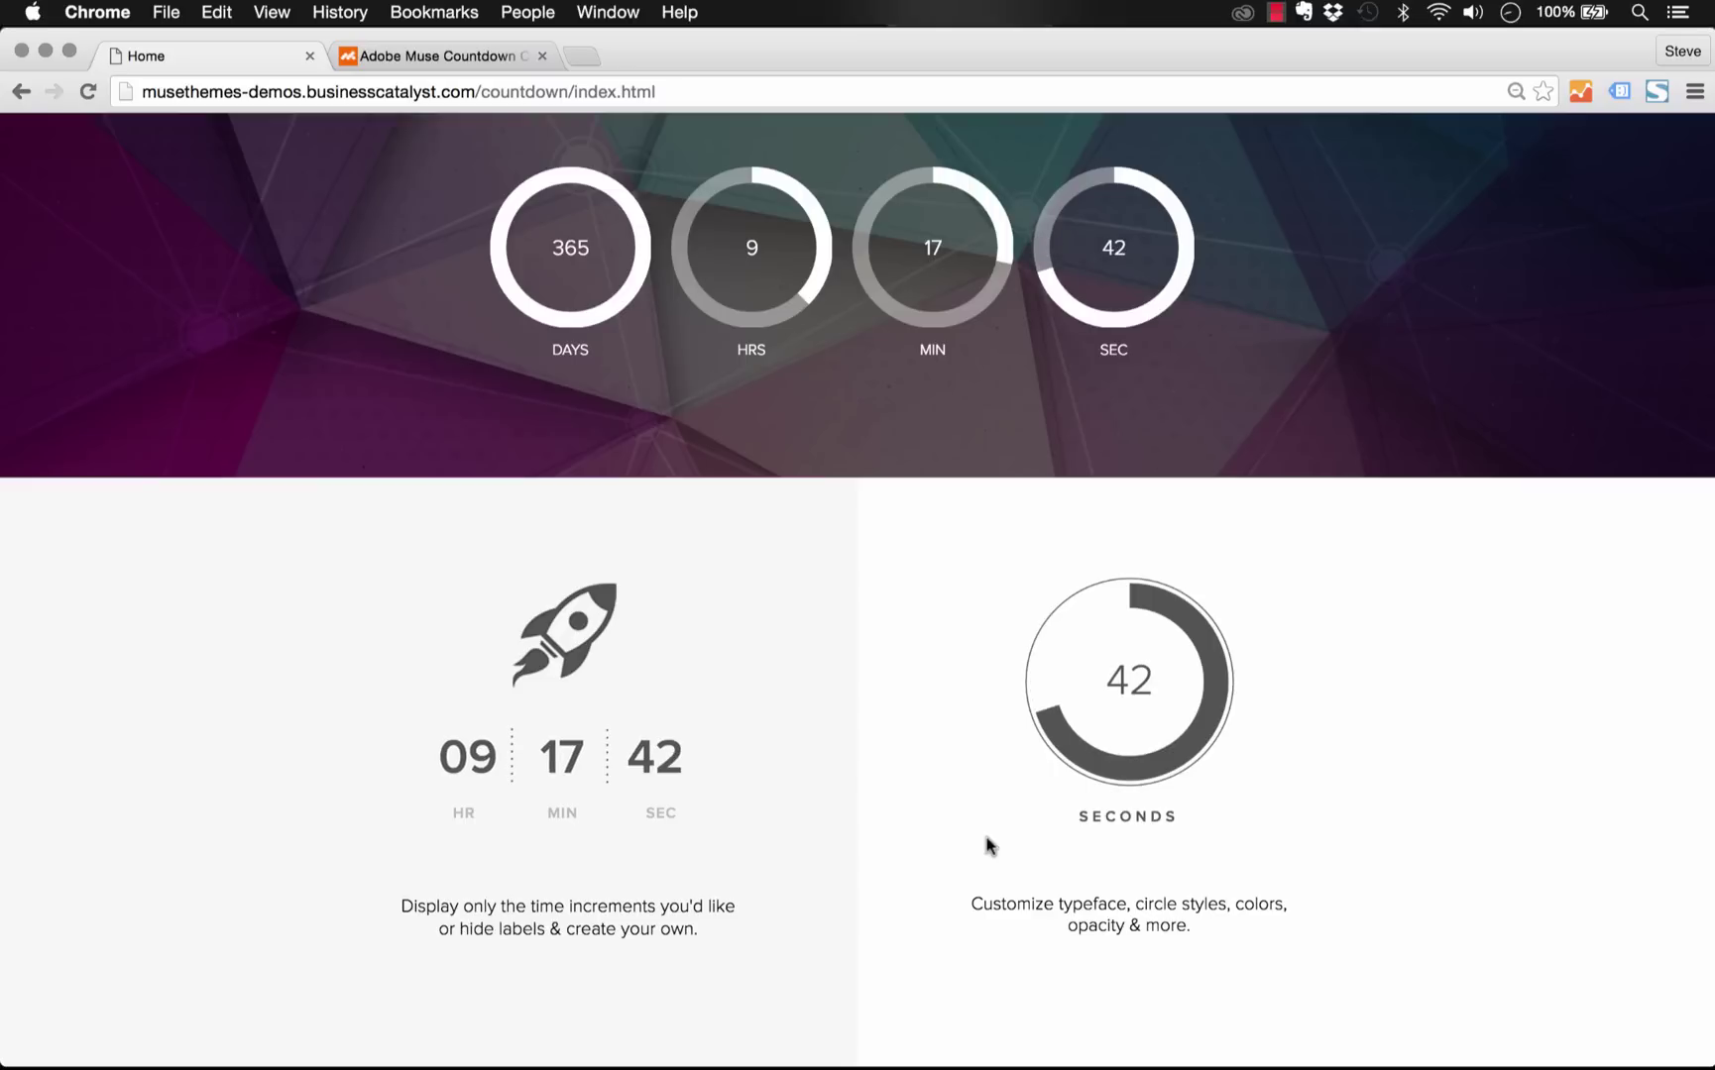
left_click(492, 59)
scroll(951, 546, "down", 2)
scroll(974, 570, "down", 2)
left_click(854, 761)
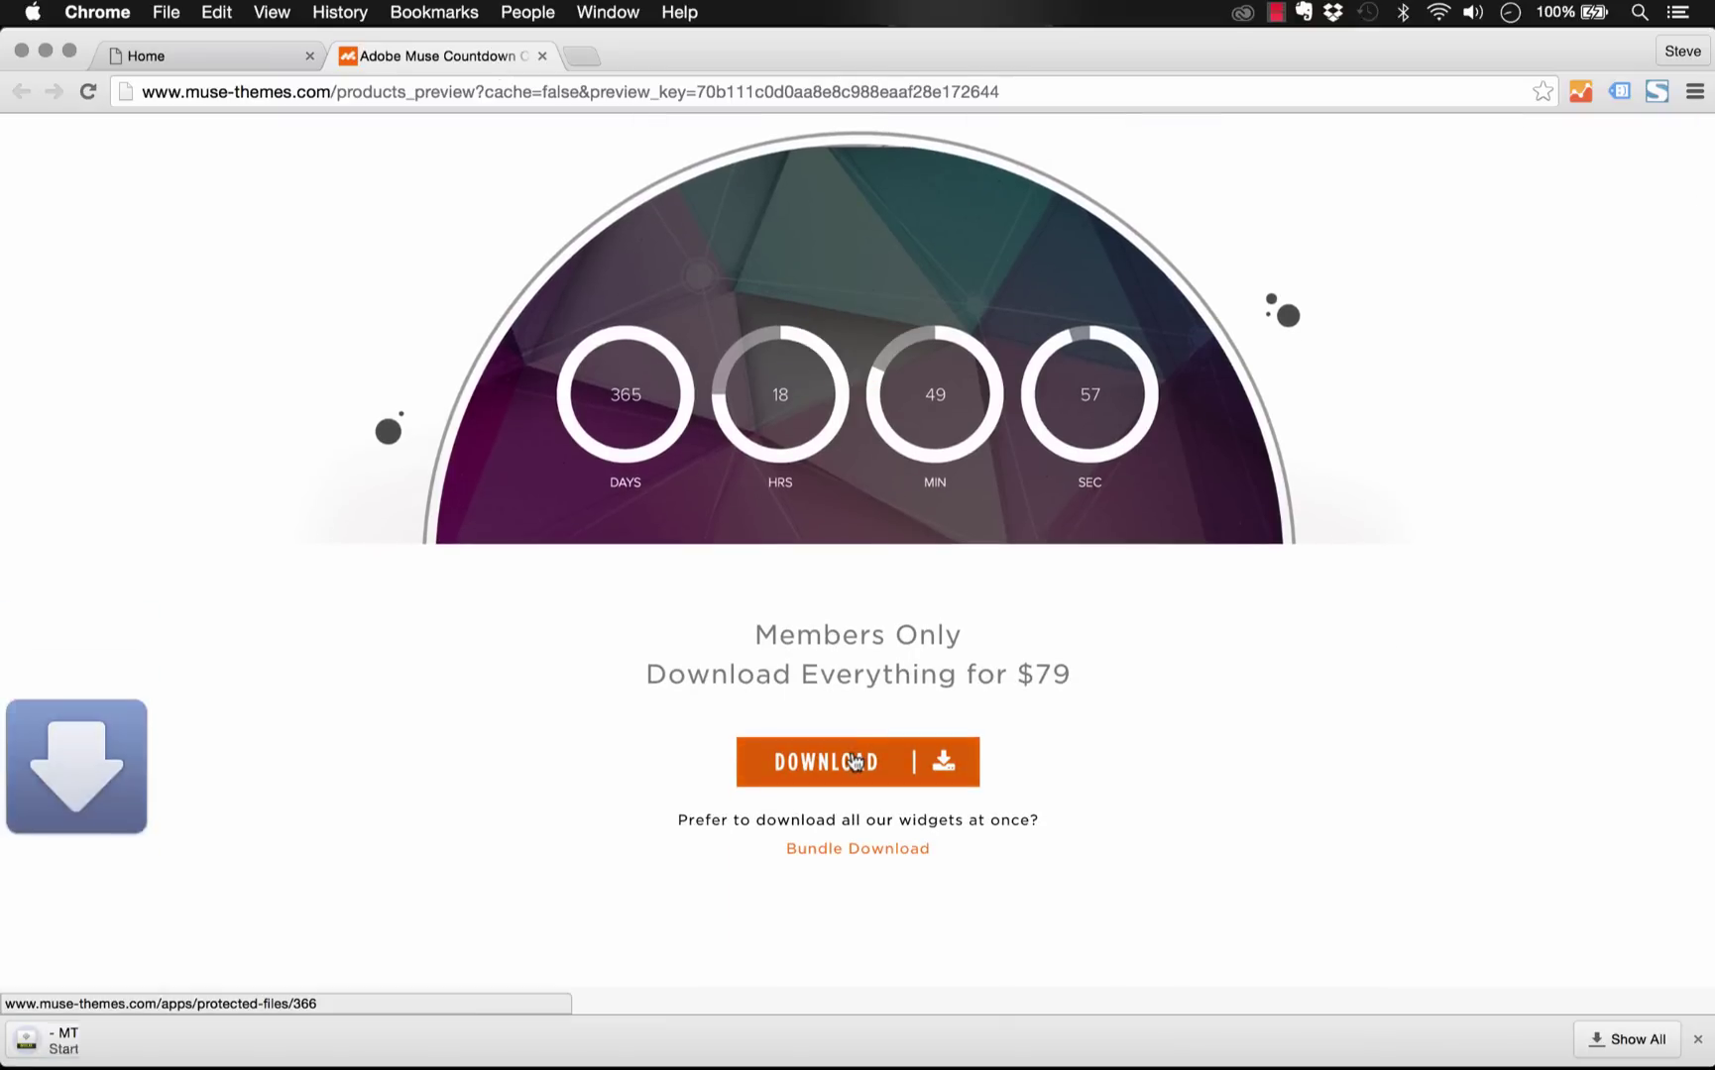
left_click(181, 1043)
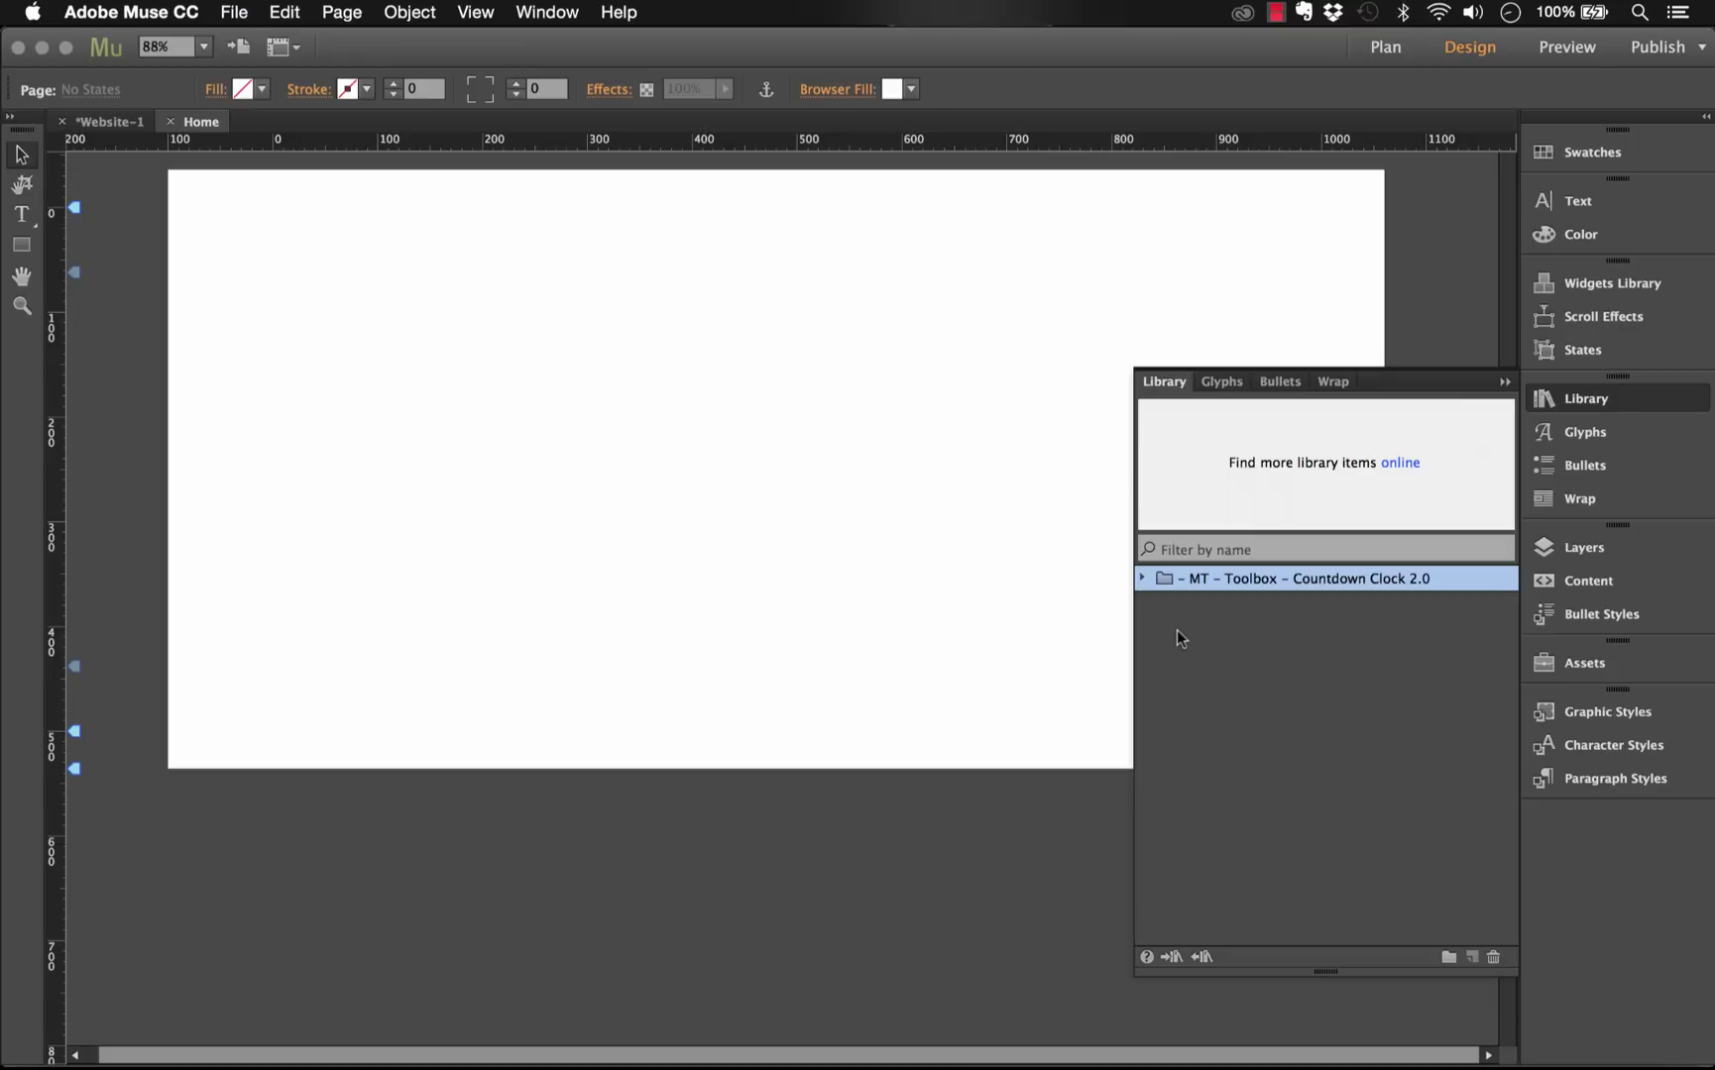
Drag the Text Countdown Clock from the MT - Toolbox - Countdown Clock 2.0 library onto the page
left_click(1142, 578)
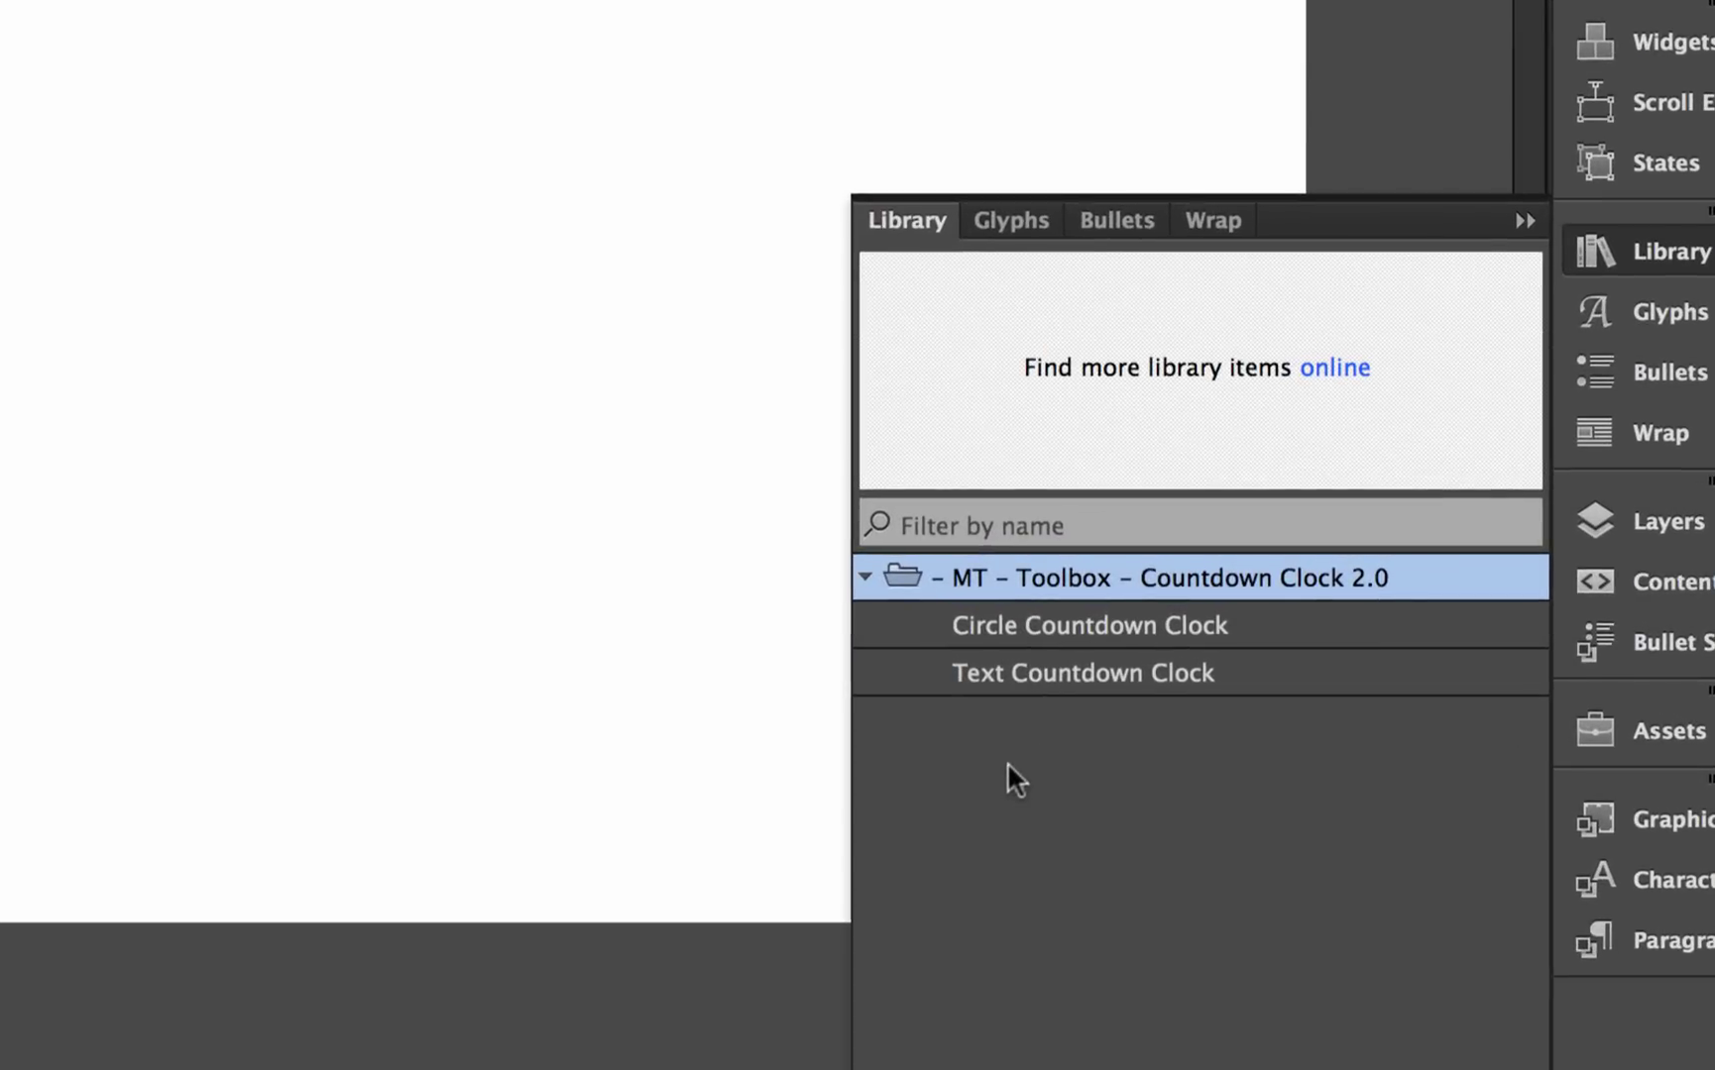
left_click(1021, 624)
left_click(1025, 676)
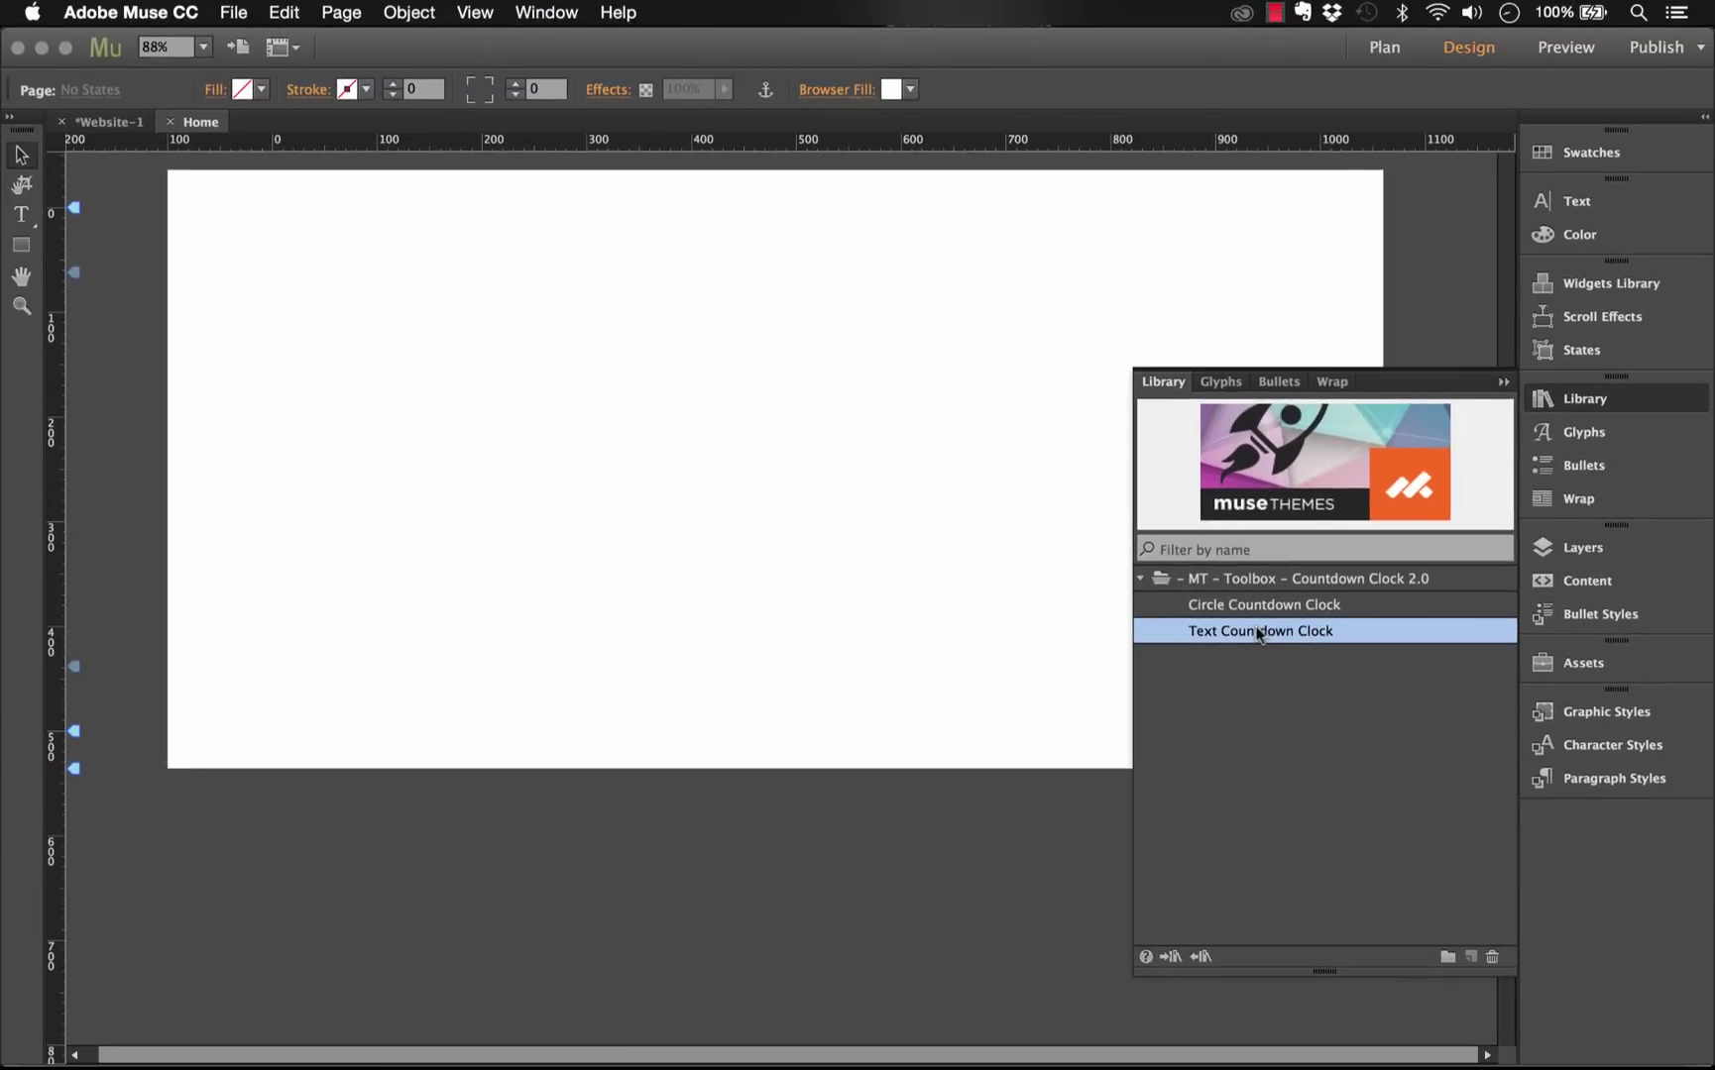
left_click_drag(1260, 634, 391, 334)
left_click(1068, 651)
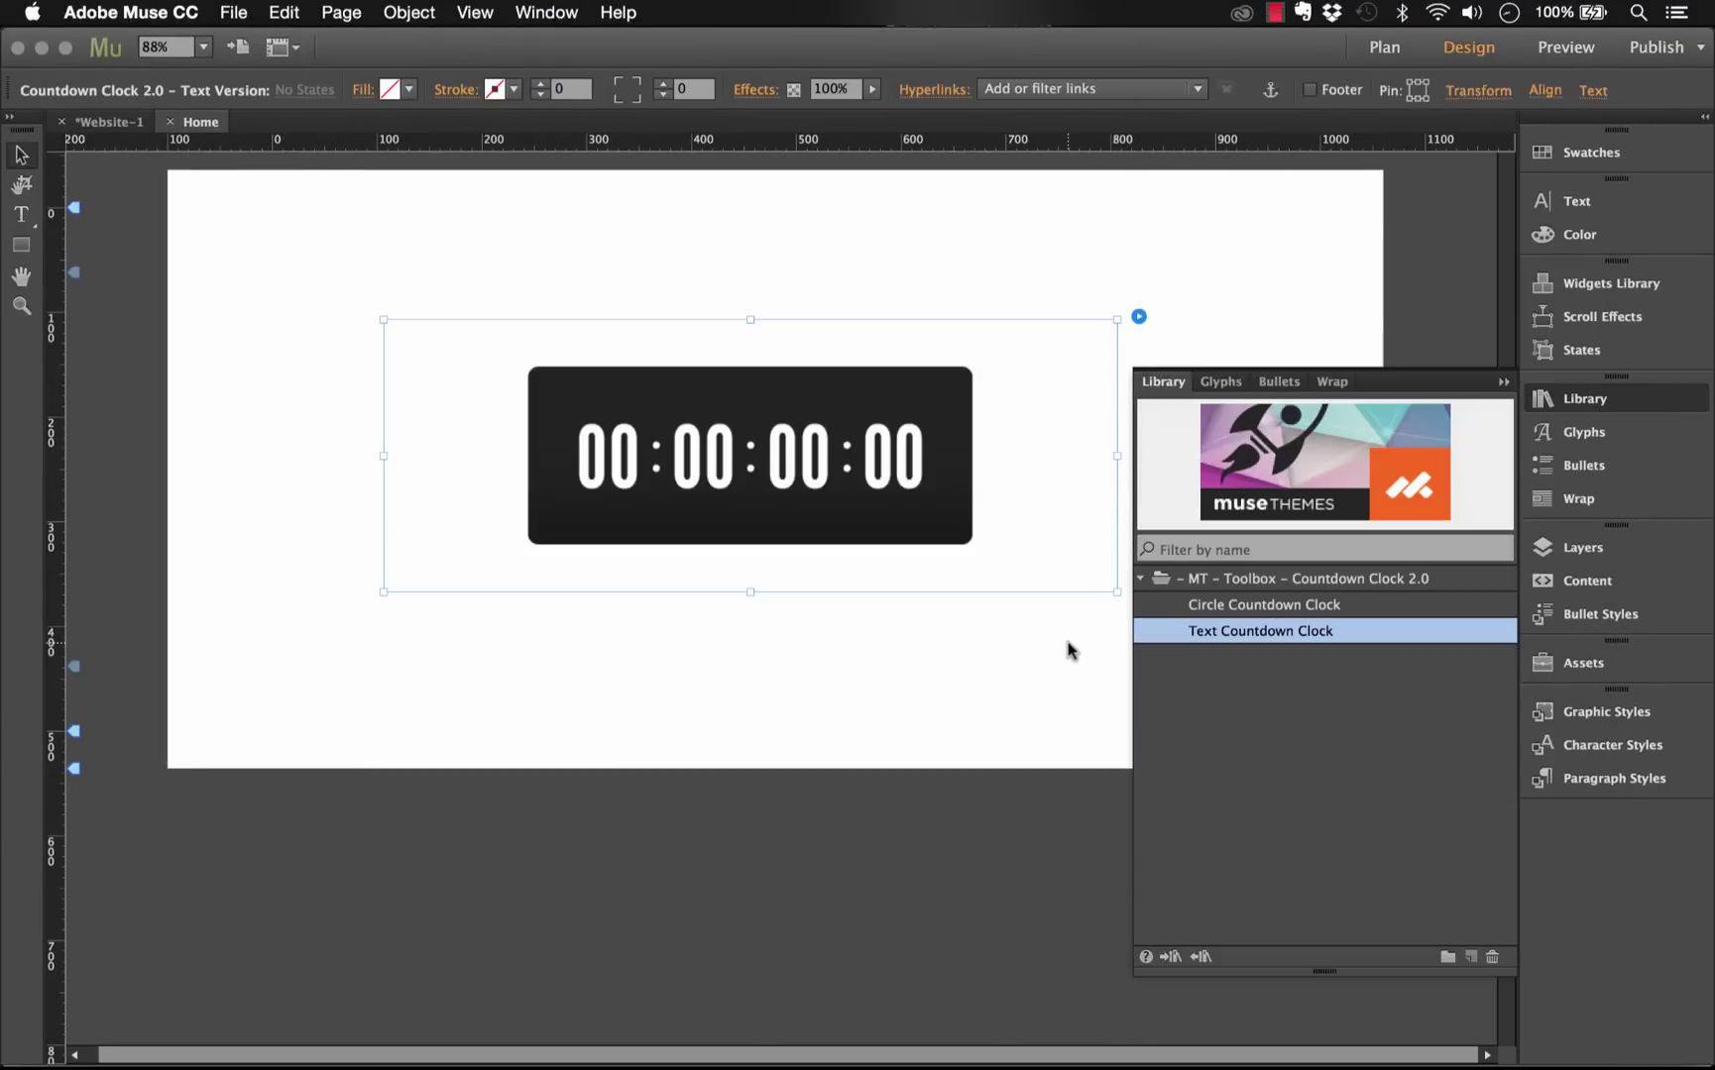
Open the Text Countdown Clock's options and leave Display Alignment set to Center
left_click(1504, 382)
left_click(1140, 317)
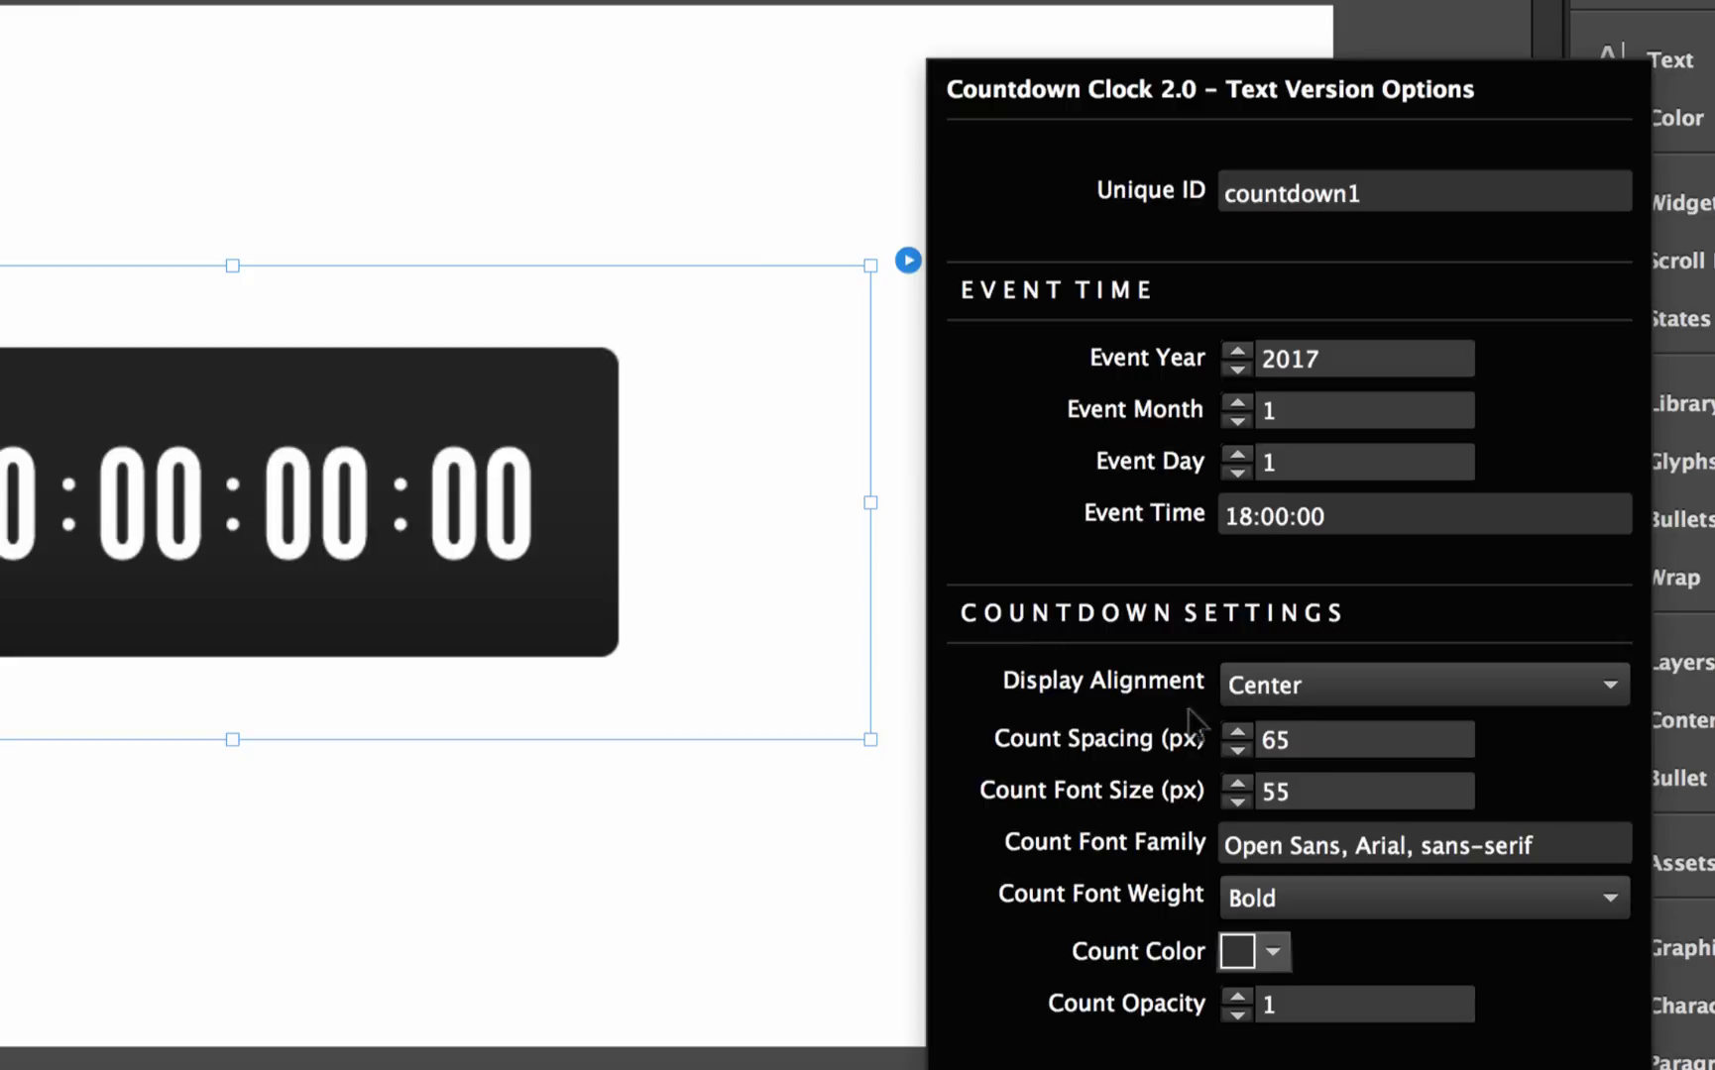
left_click(1279, 695)
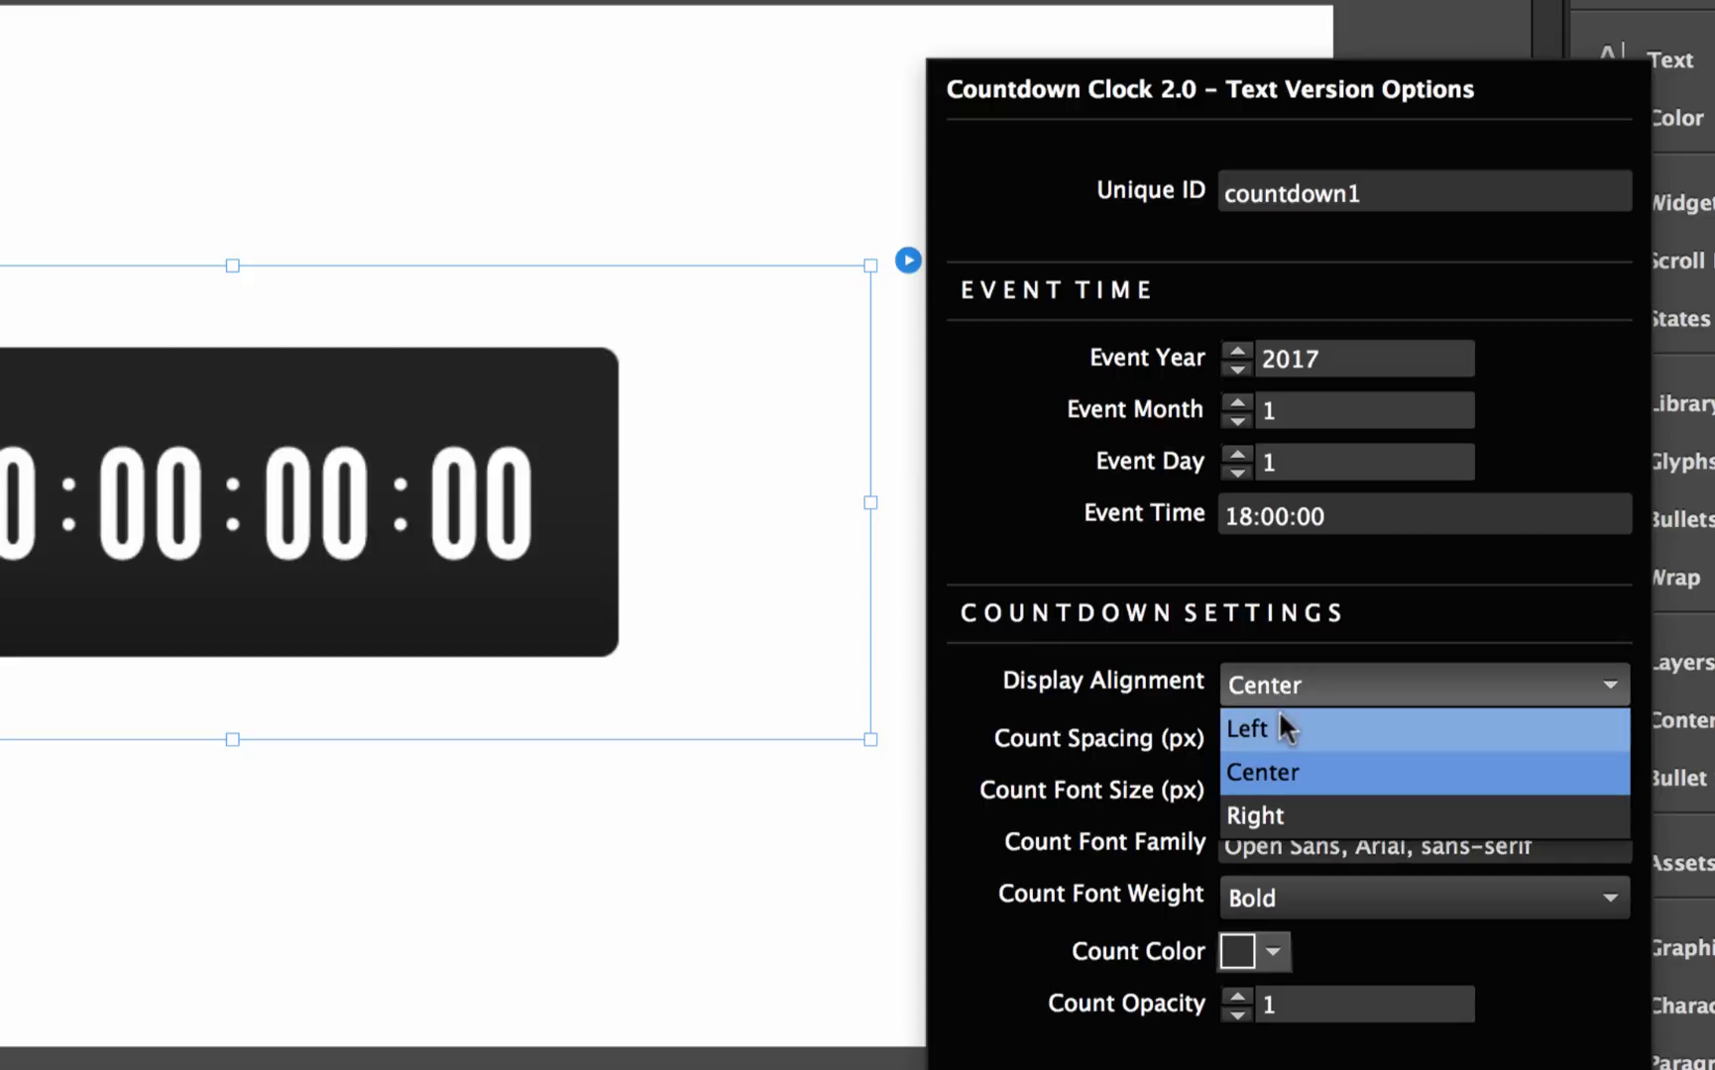
left_click(1280, 680)
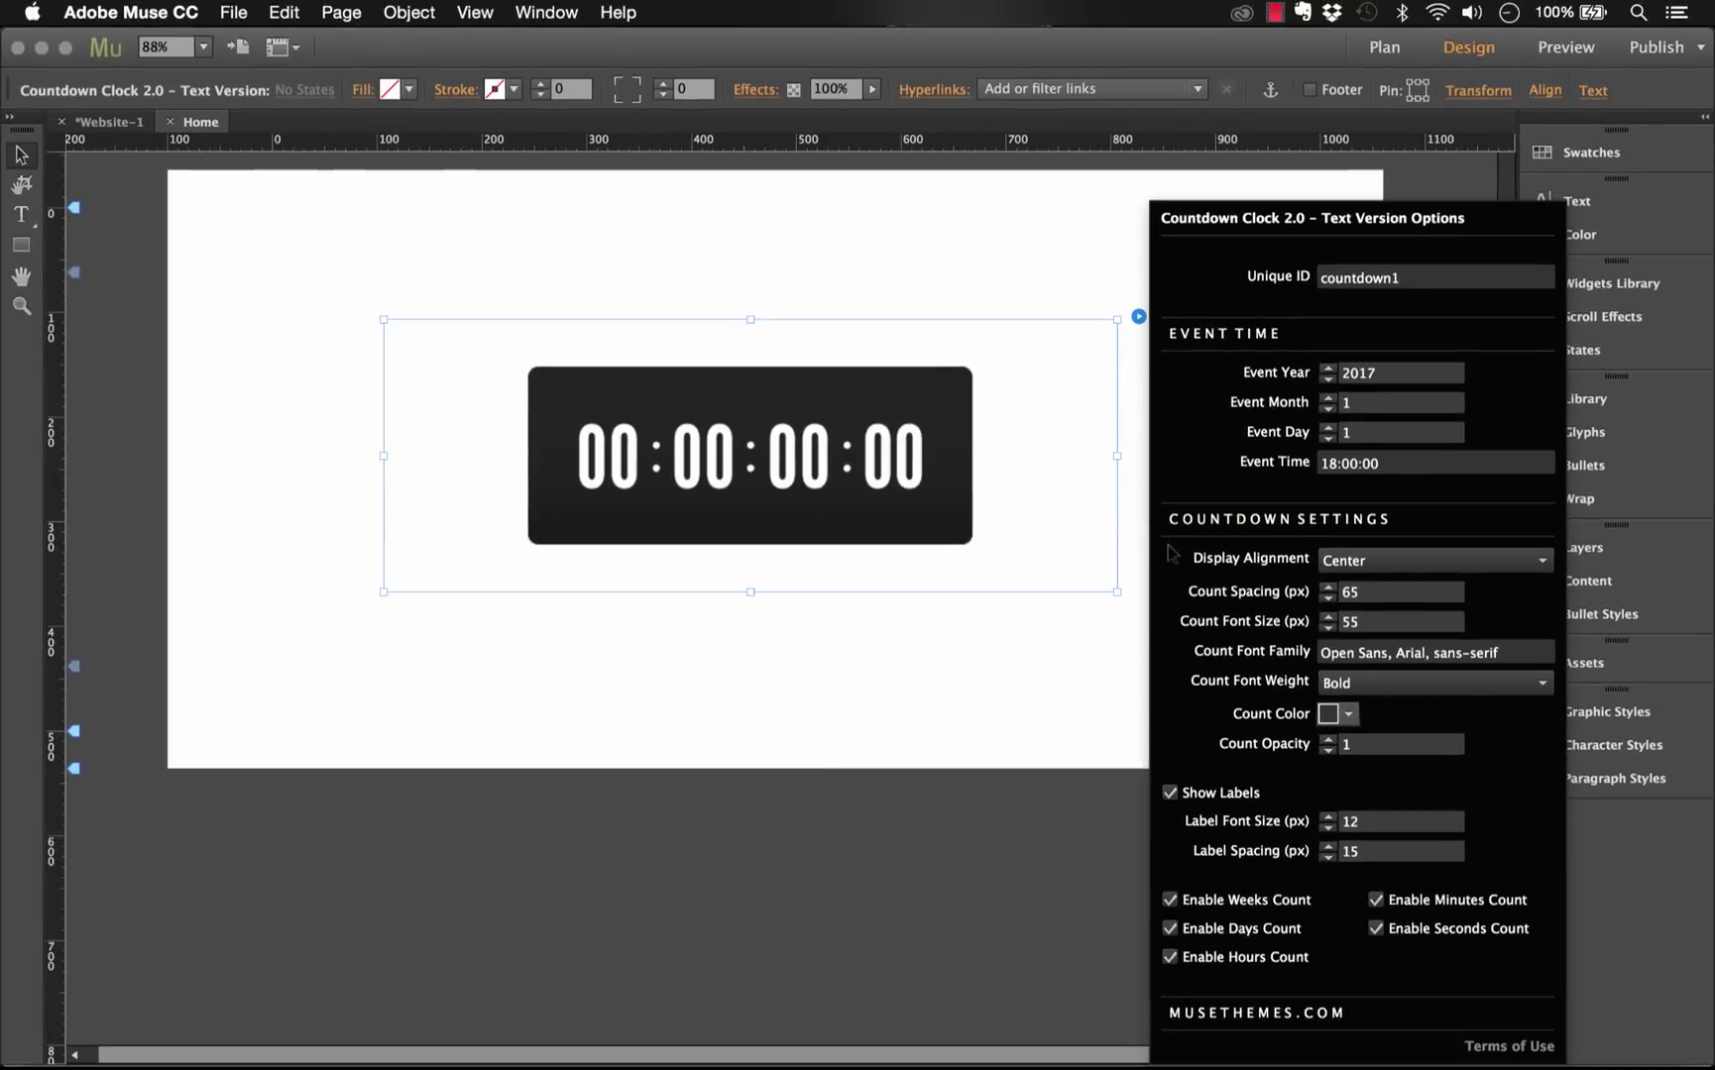
Preview the center-aligned countdown page in the browser
left_click(940, 280)
left_click(236, 12)
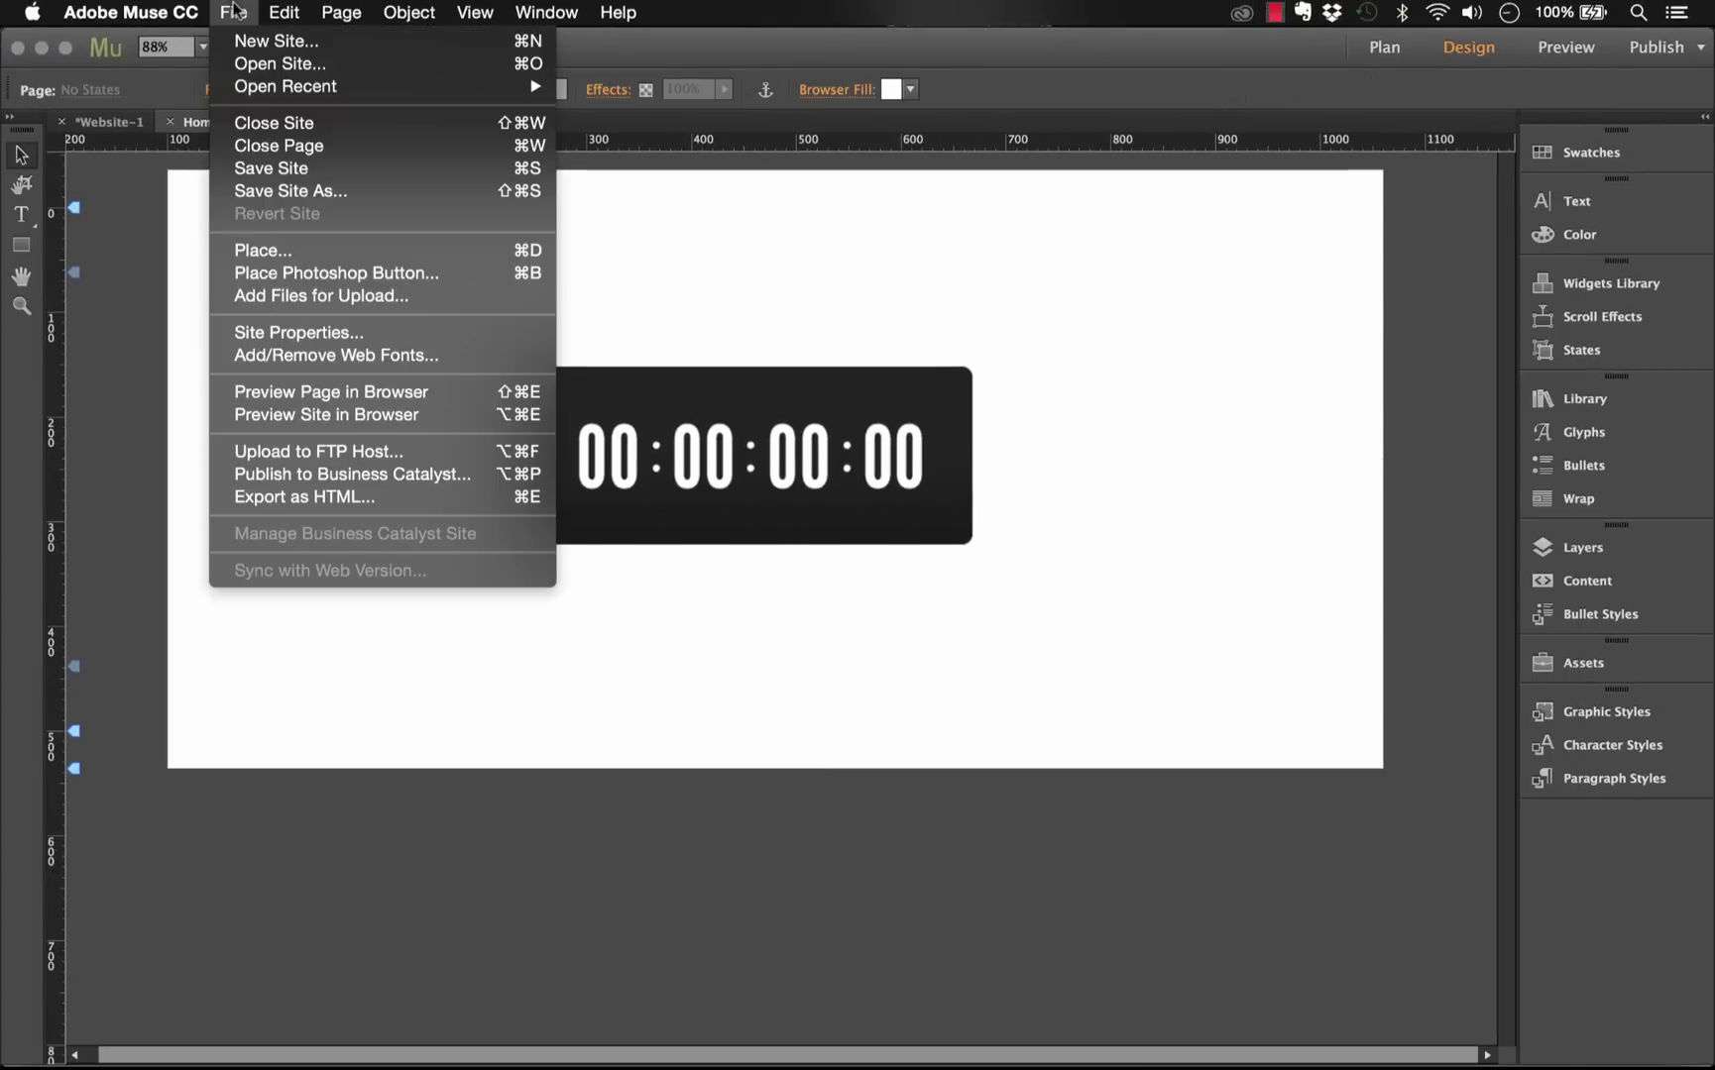
left_click(334, 393)
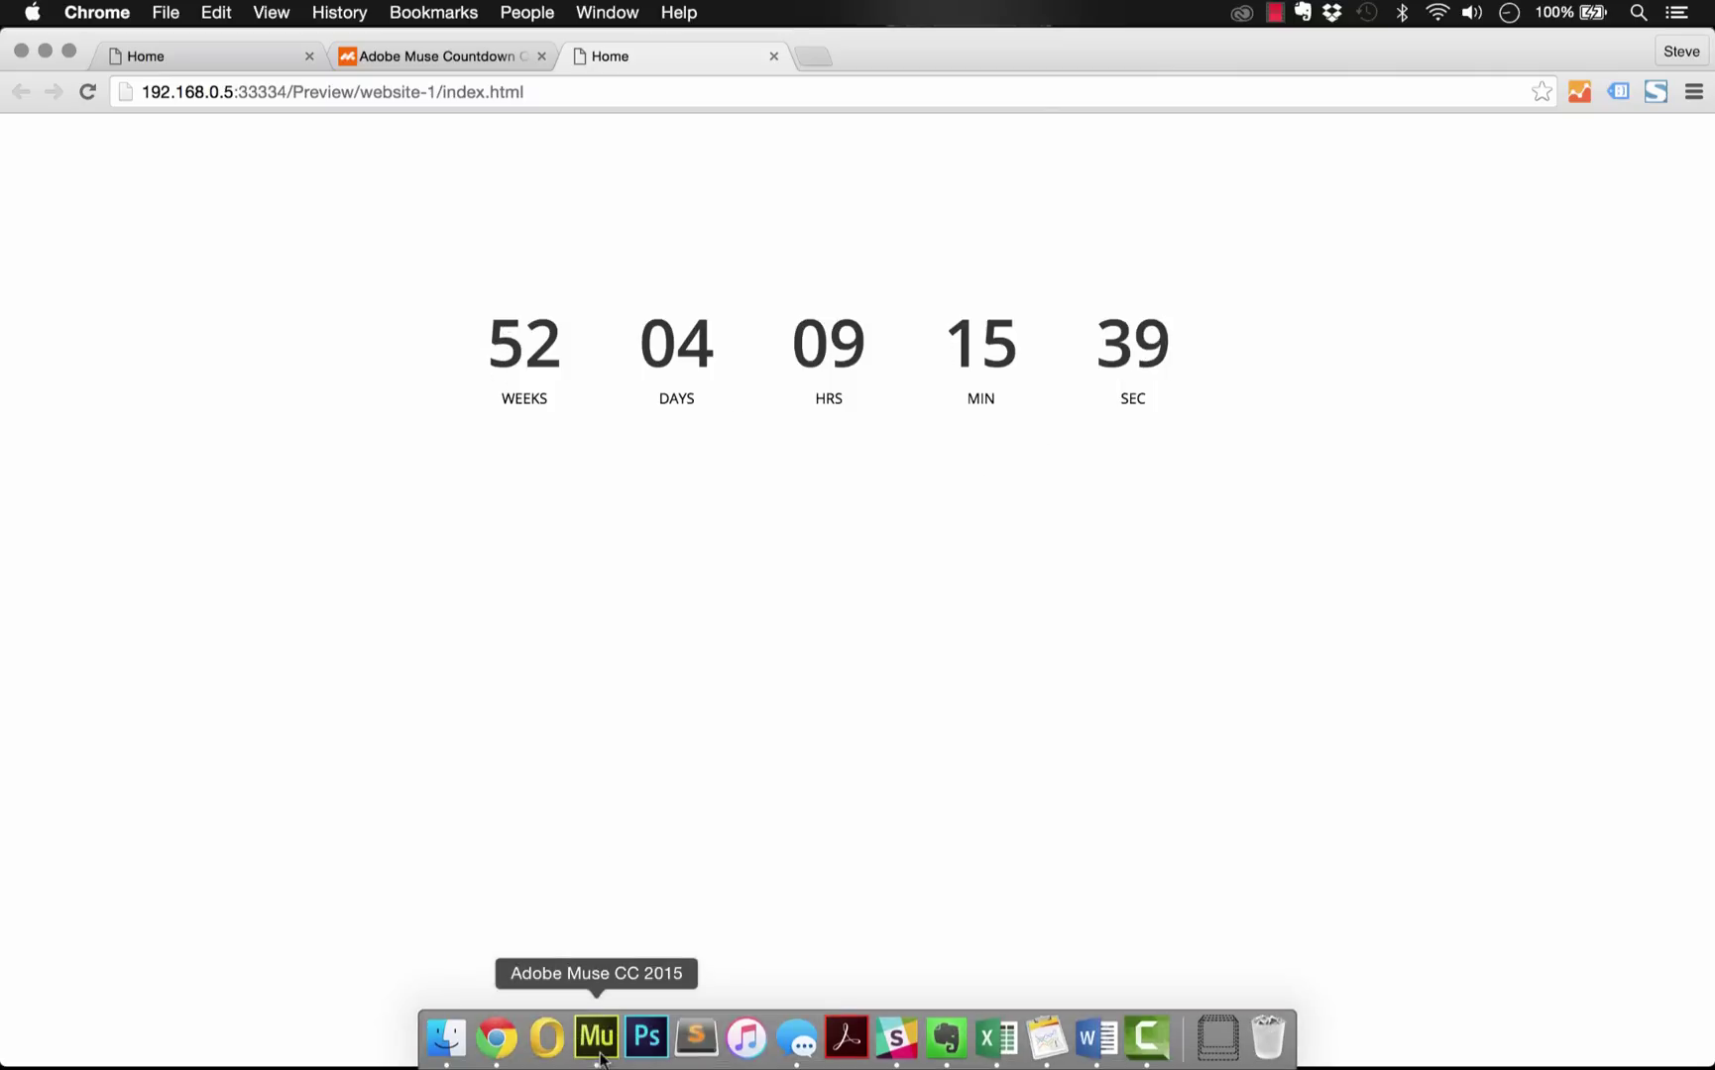
Change the countdown's Display Alignment to Left and preview the page again
left_click(599, 1056)
left_click(931, 406)
left_click(1138, 316)
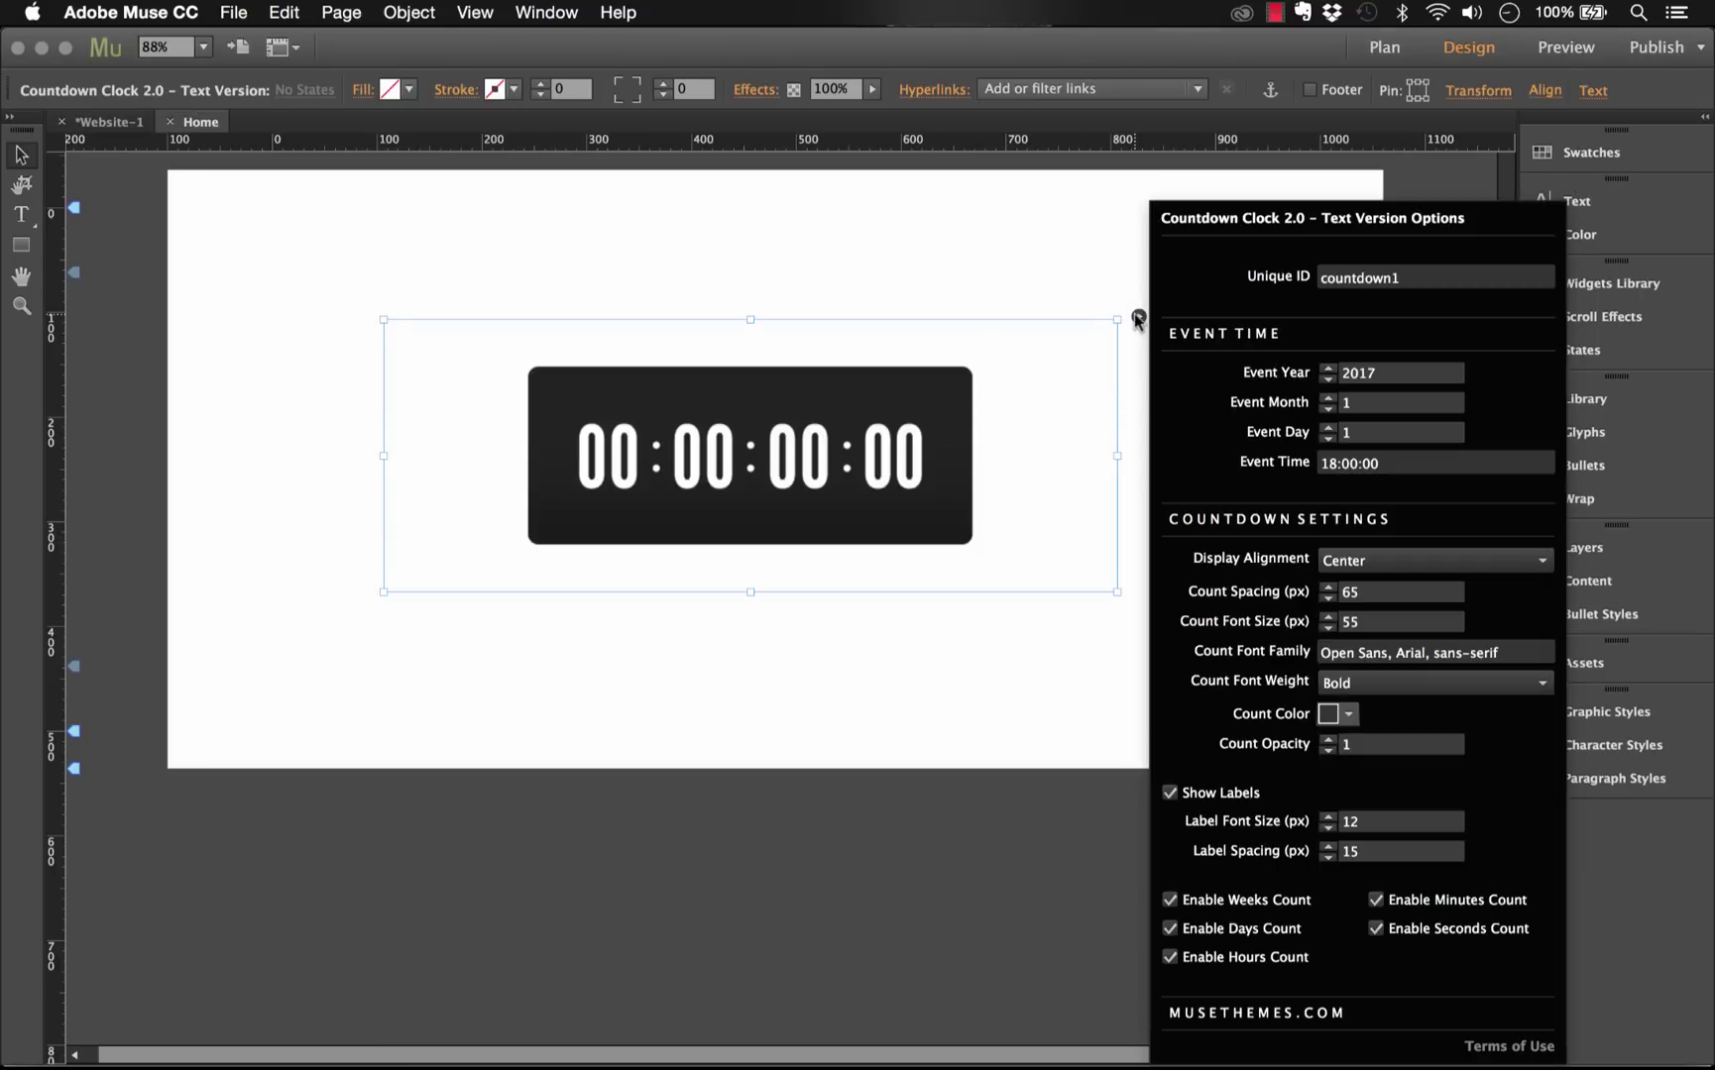
left_click(1364, 562)
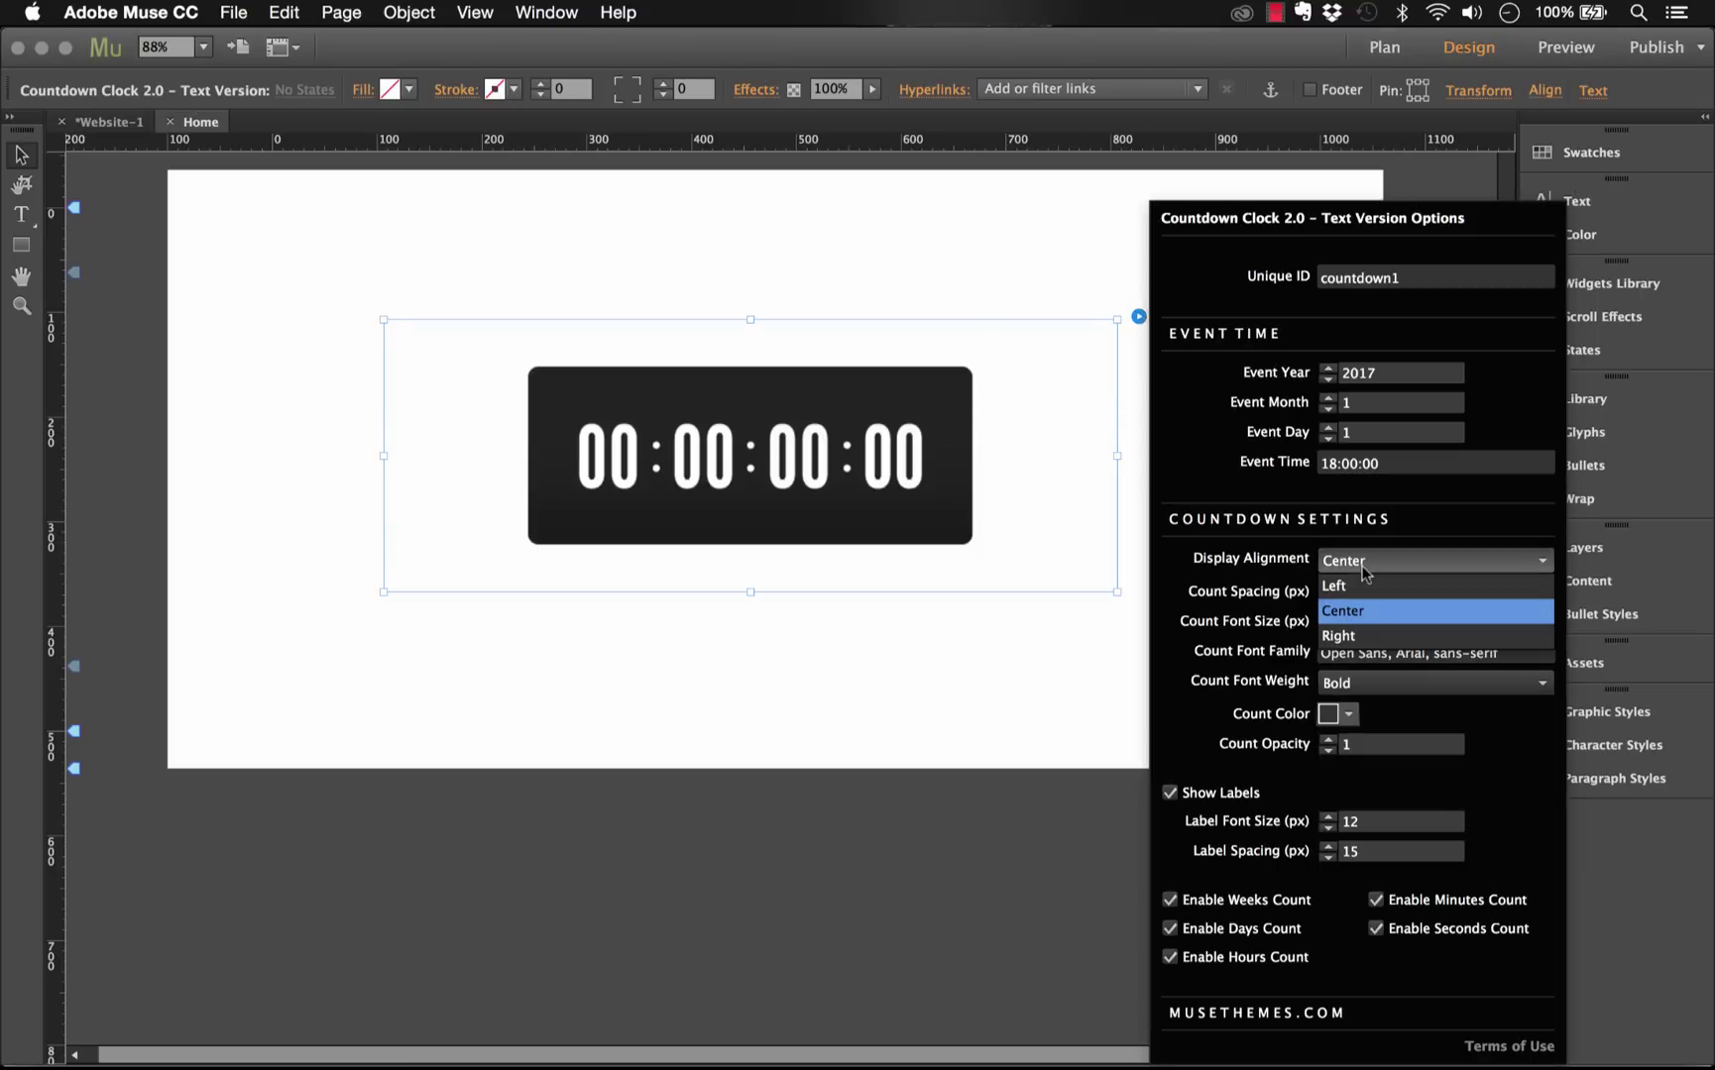
left_click(1360, 589)
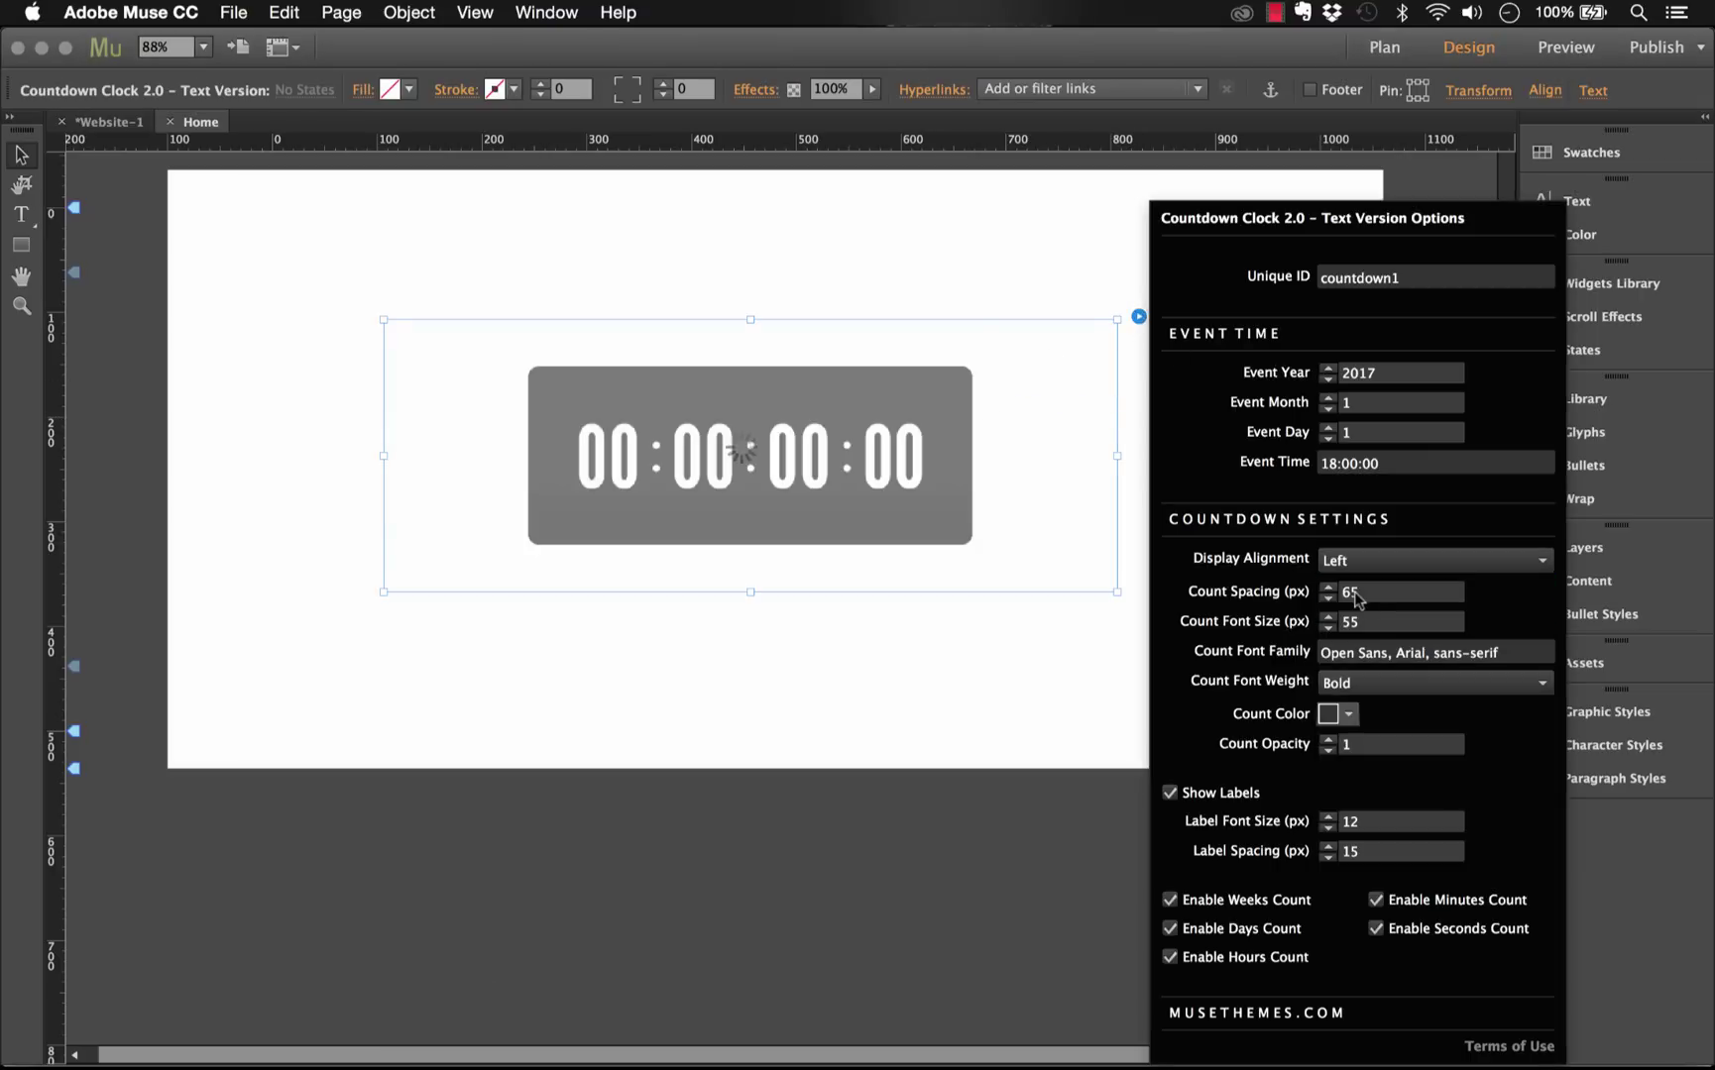
left_click(459, 237)
left_click(234, 12)
left_click(289, 393)
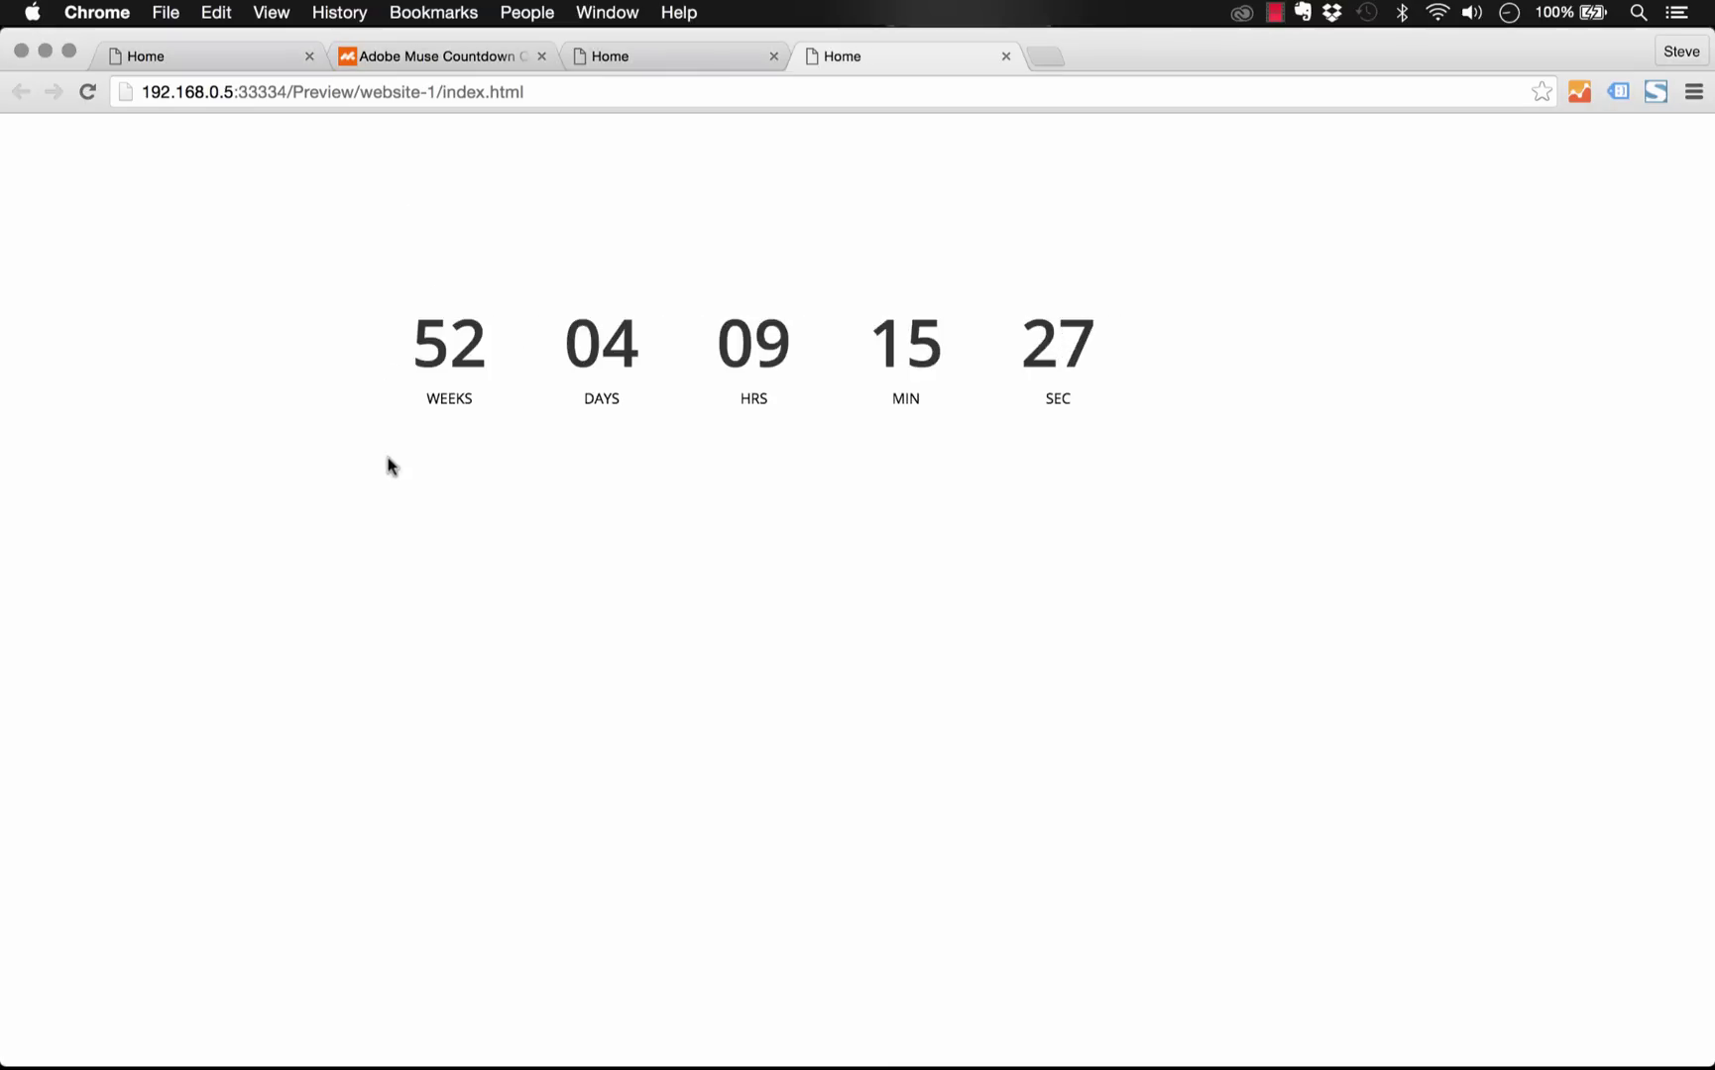
Narrow the countdown frame to about 213×377 px and preview the stacked counts in Chrome
mouse_move(446, 1046)
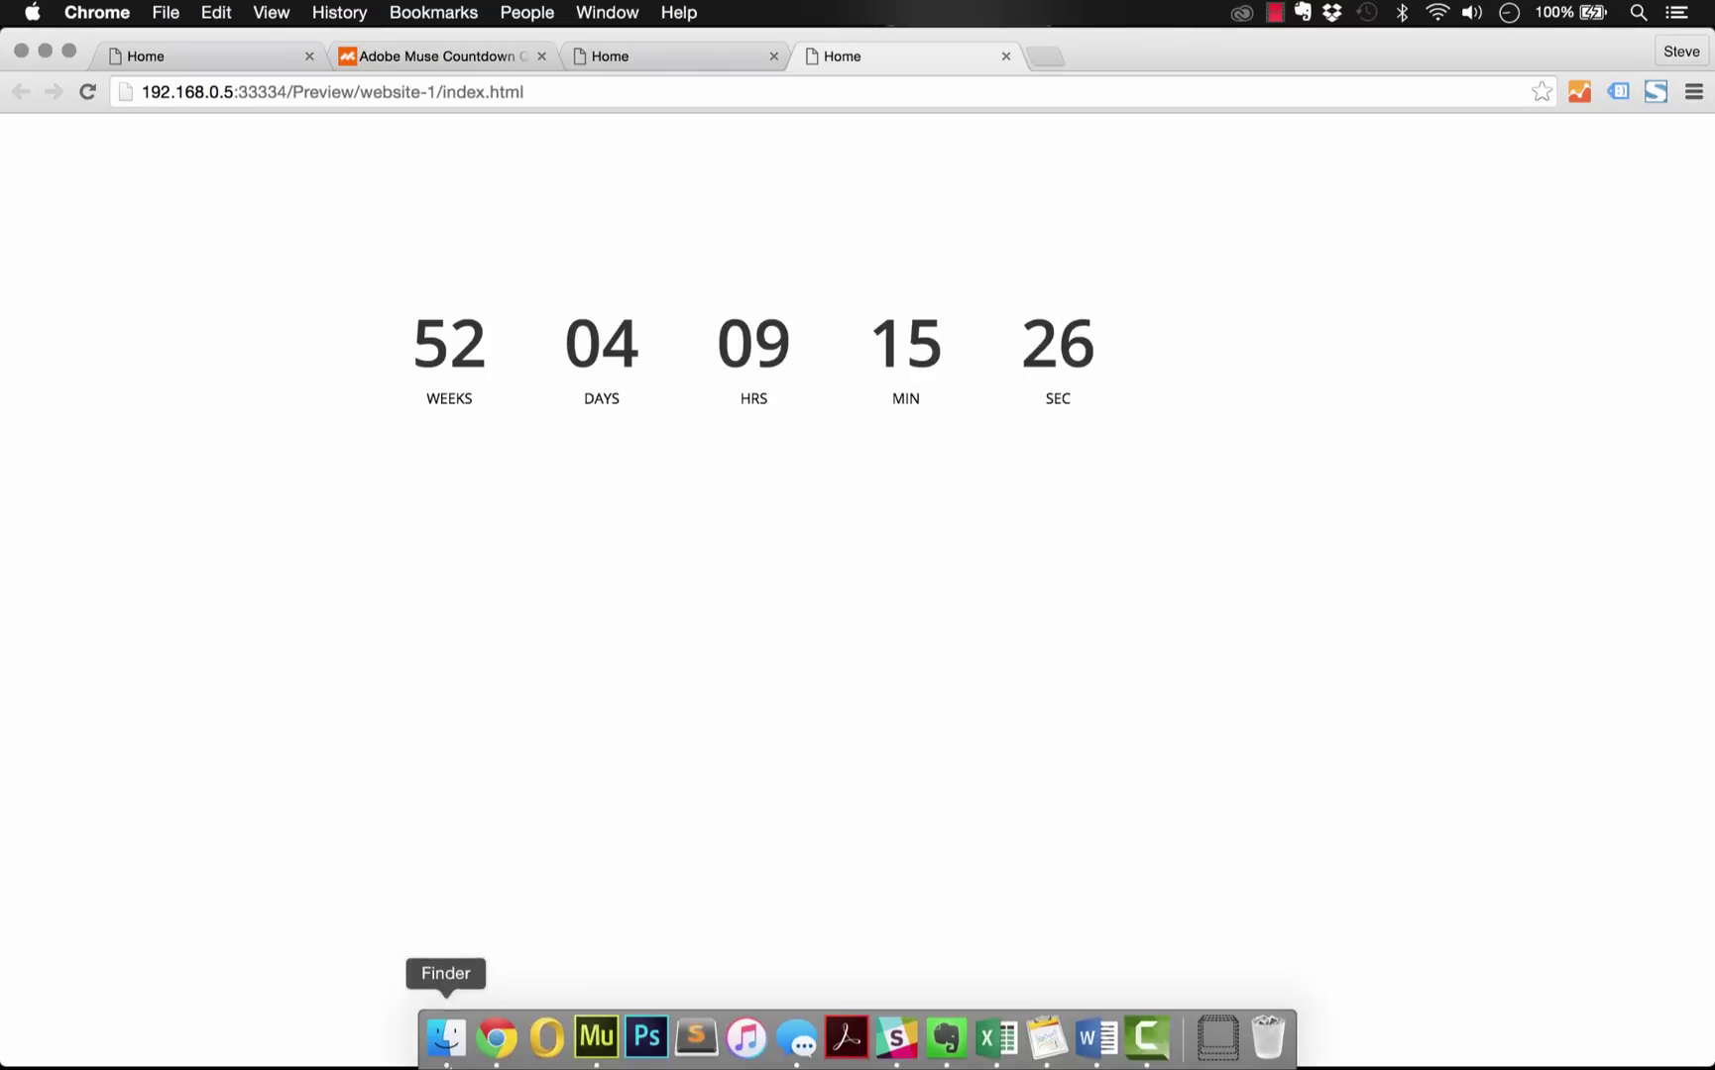
left_click(596, 1038)
left_click(976, 481)
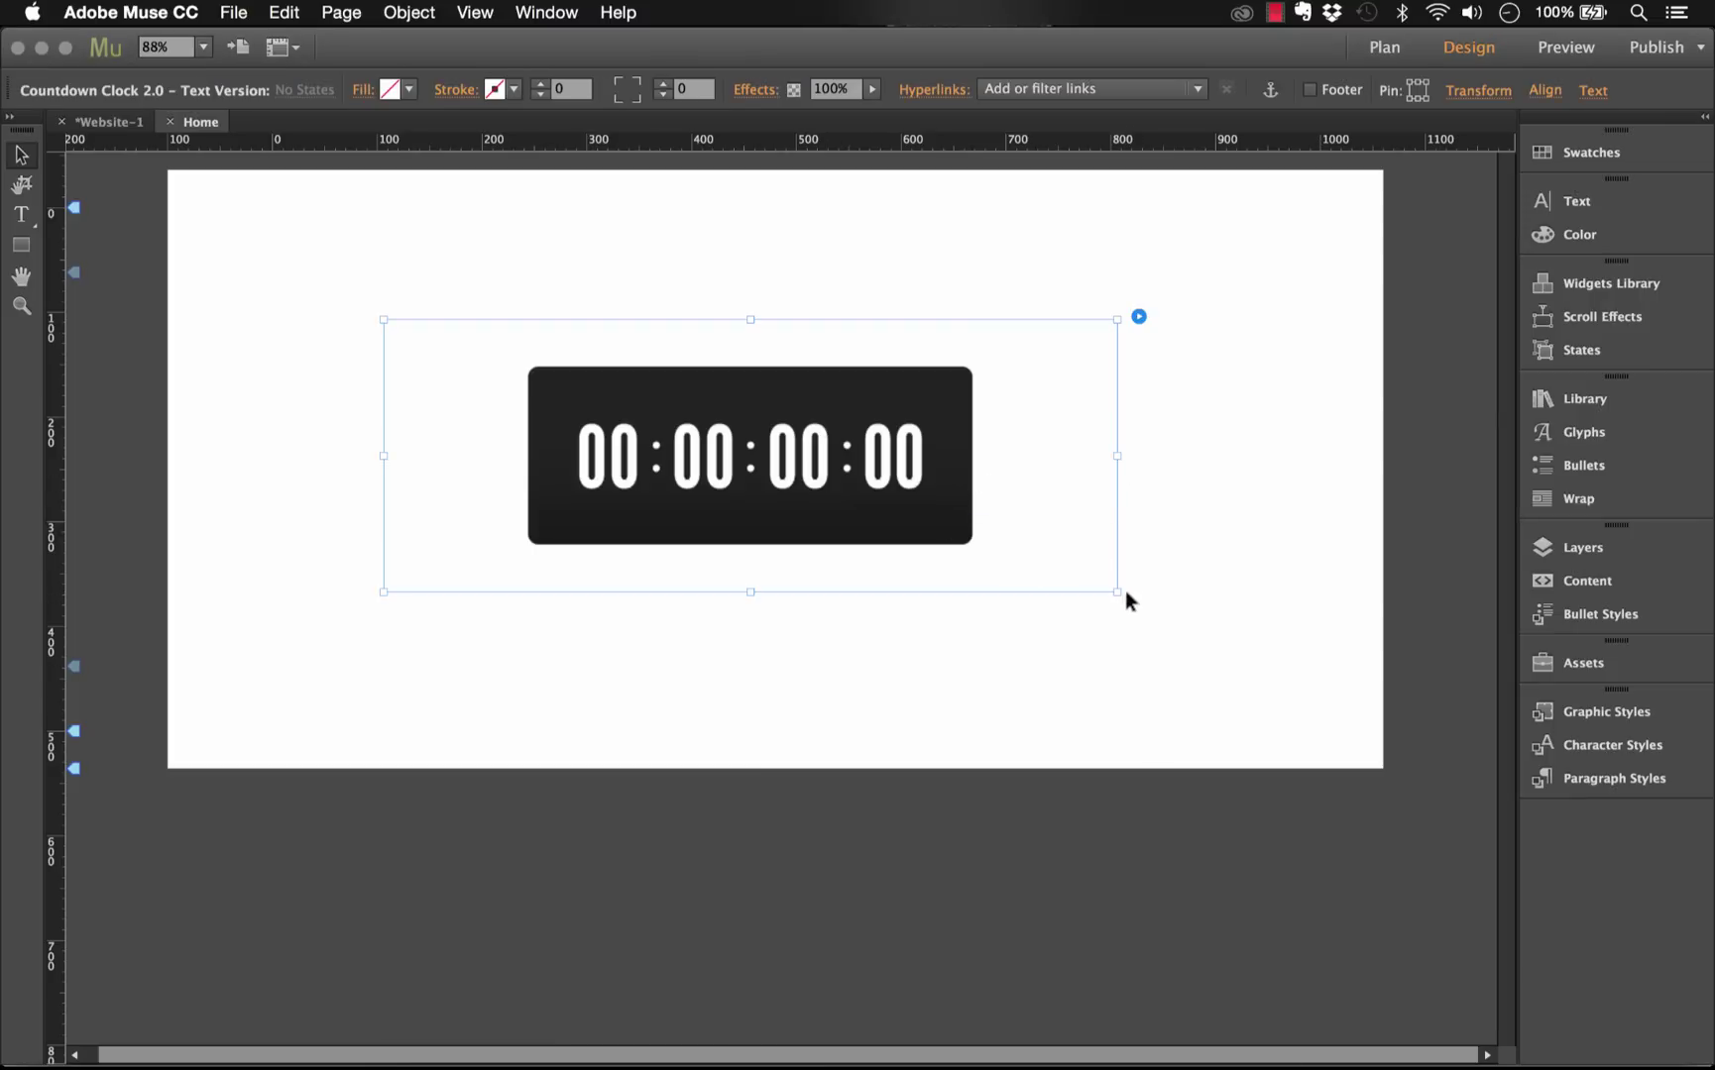
left_click_drag(1117, 592, 454, 872)
left_click(249, 270)
left_click(222, 10)
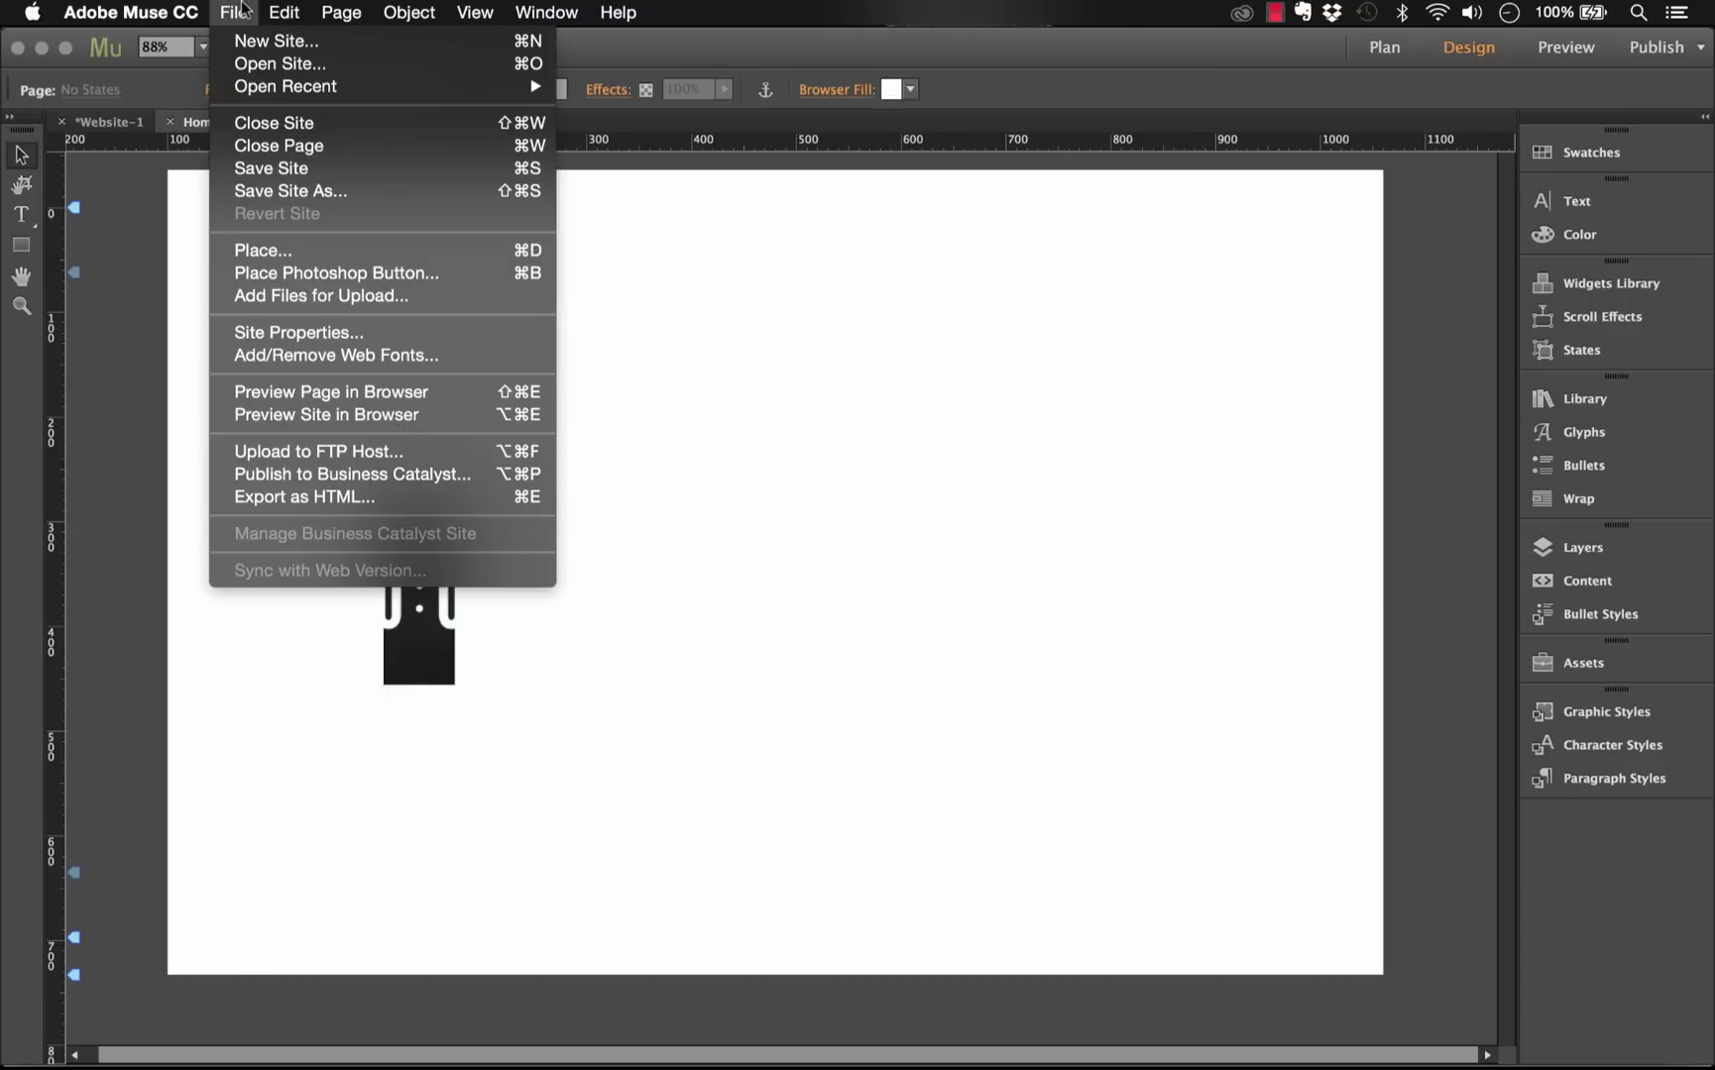
left_click(367, 392)
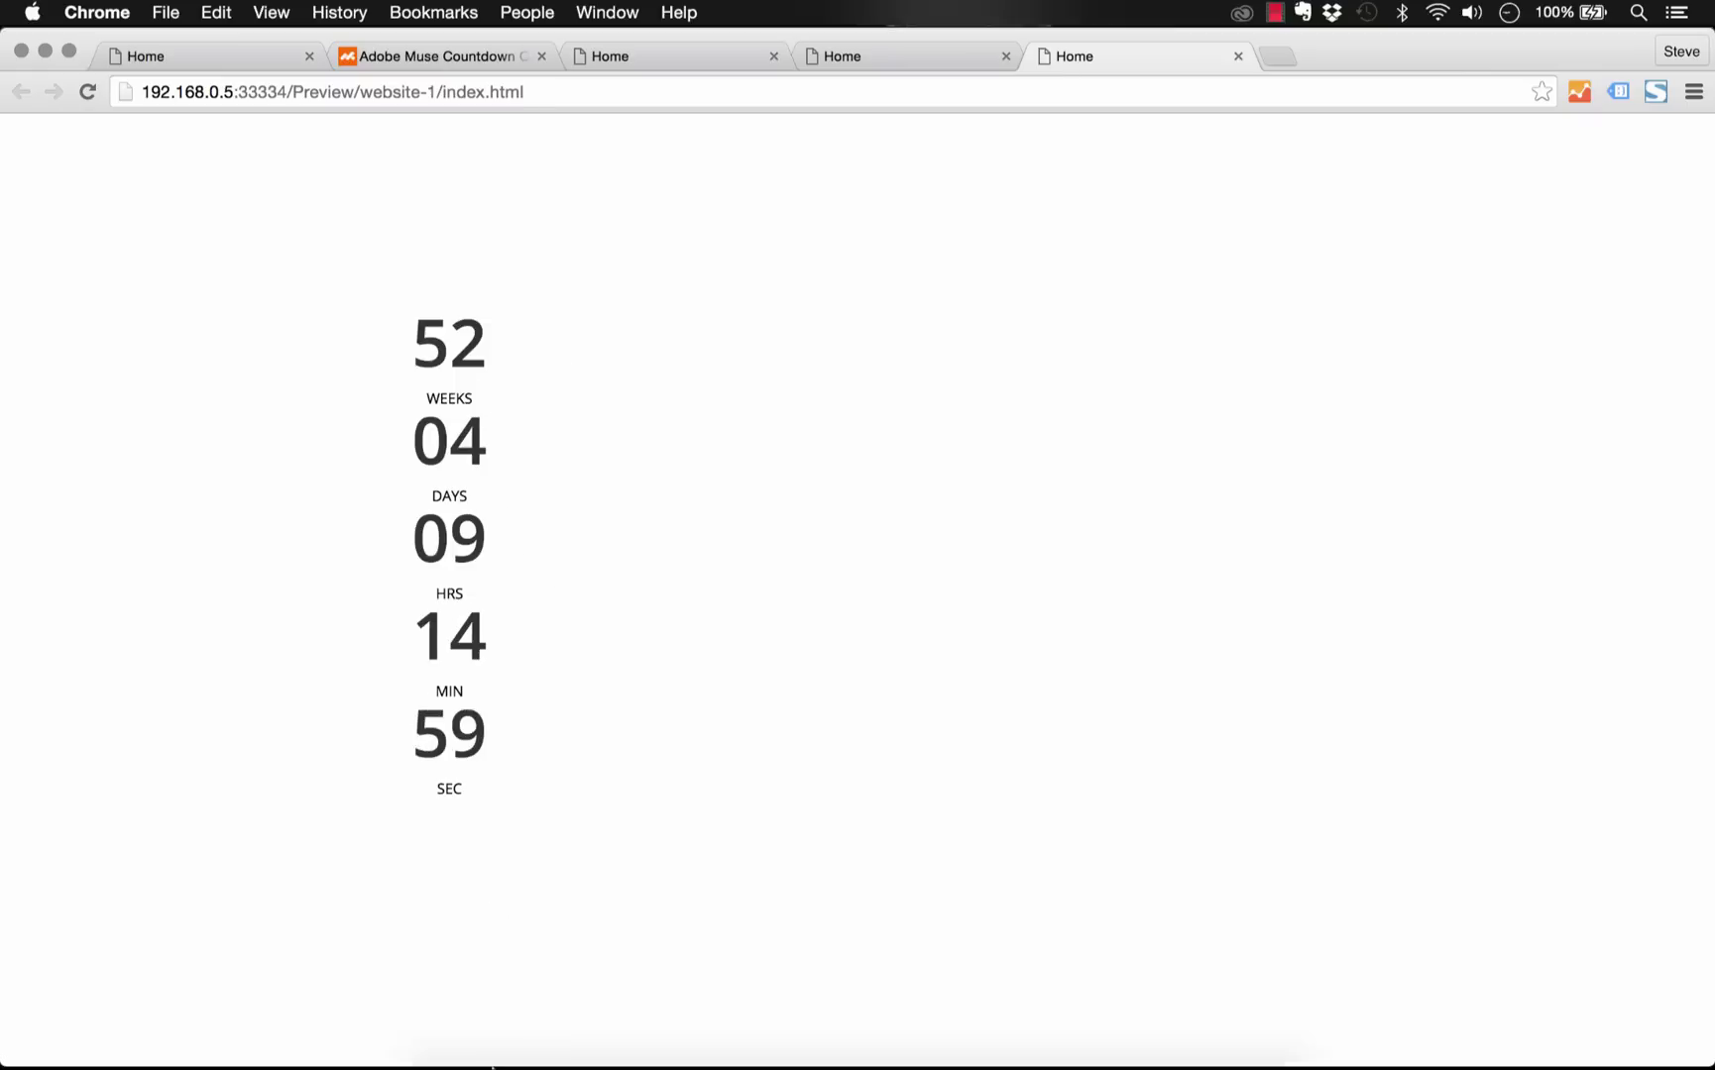
Widen the countdown frame to about 526×457 px and centre it on the page
left_click(595, 1046)
left_click(391, 544)
left_click_drag(459, 873, 1236, 655)
left_click_drag(1088, 545, 1080, 544)
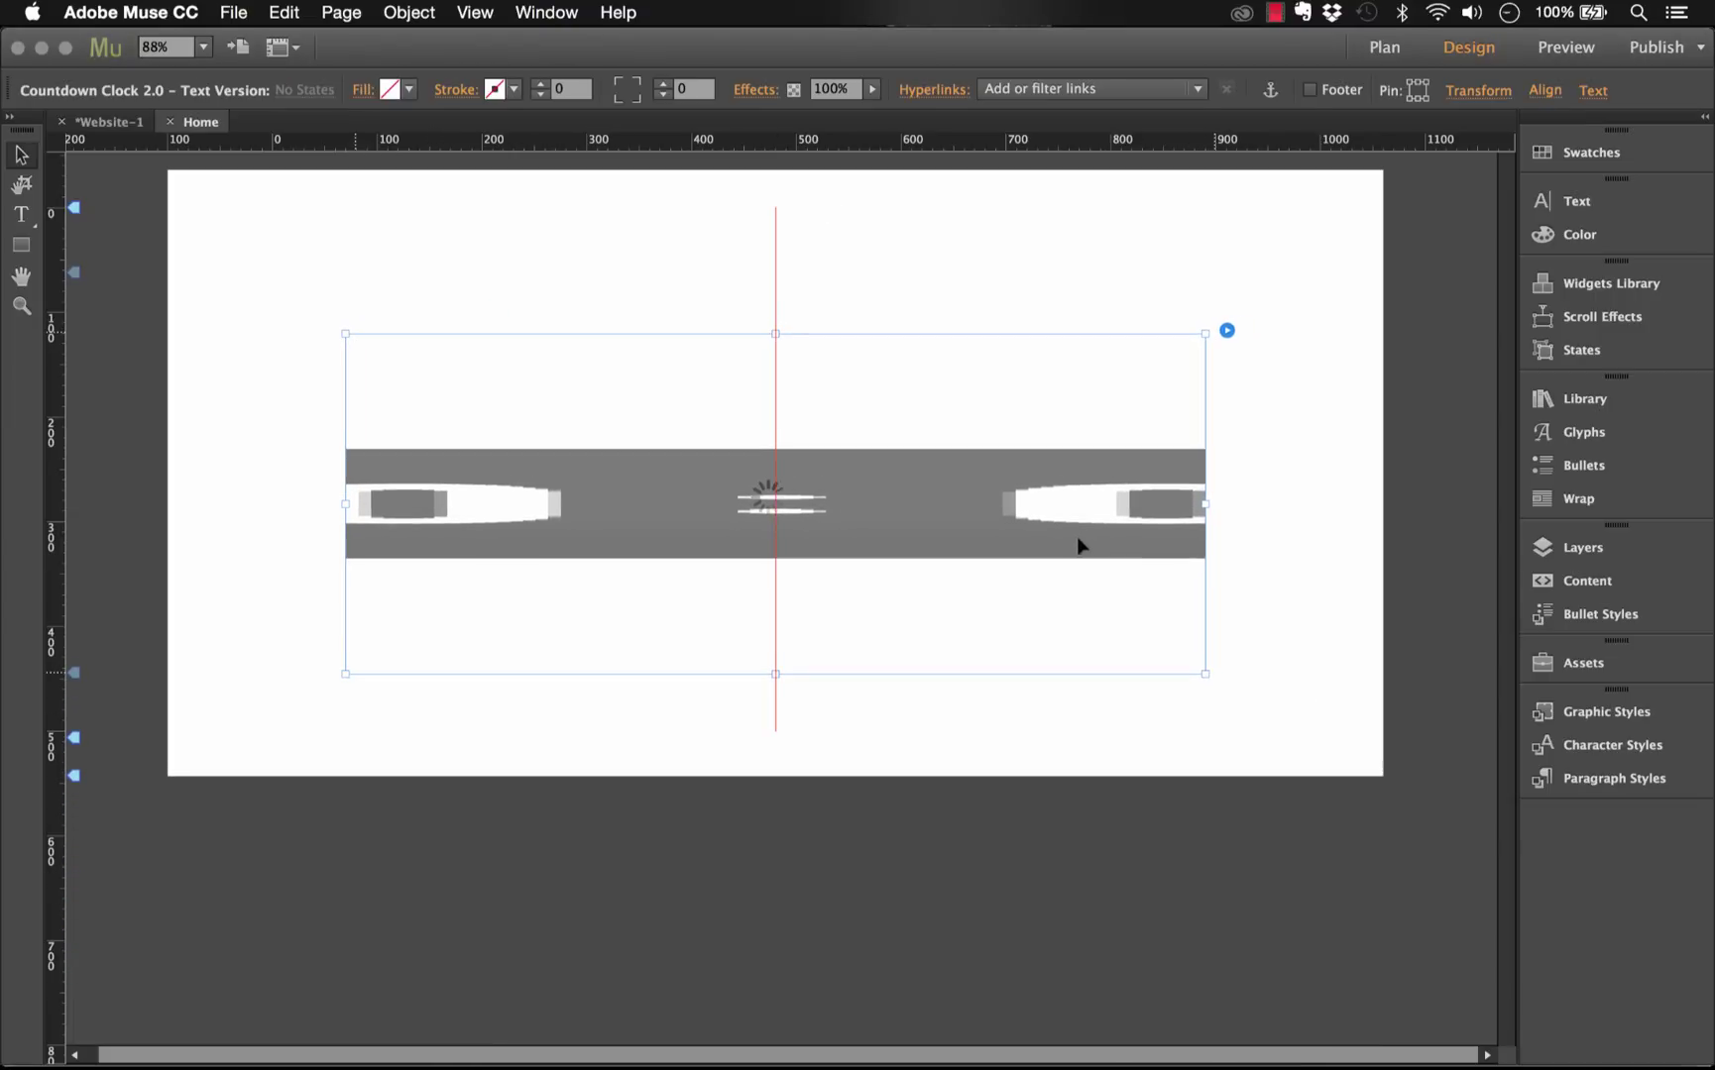
Set the countdown's Count Spacing to 30 px
left_click(1227, 330)
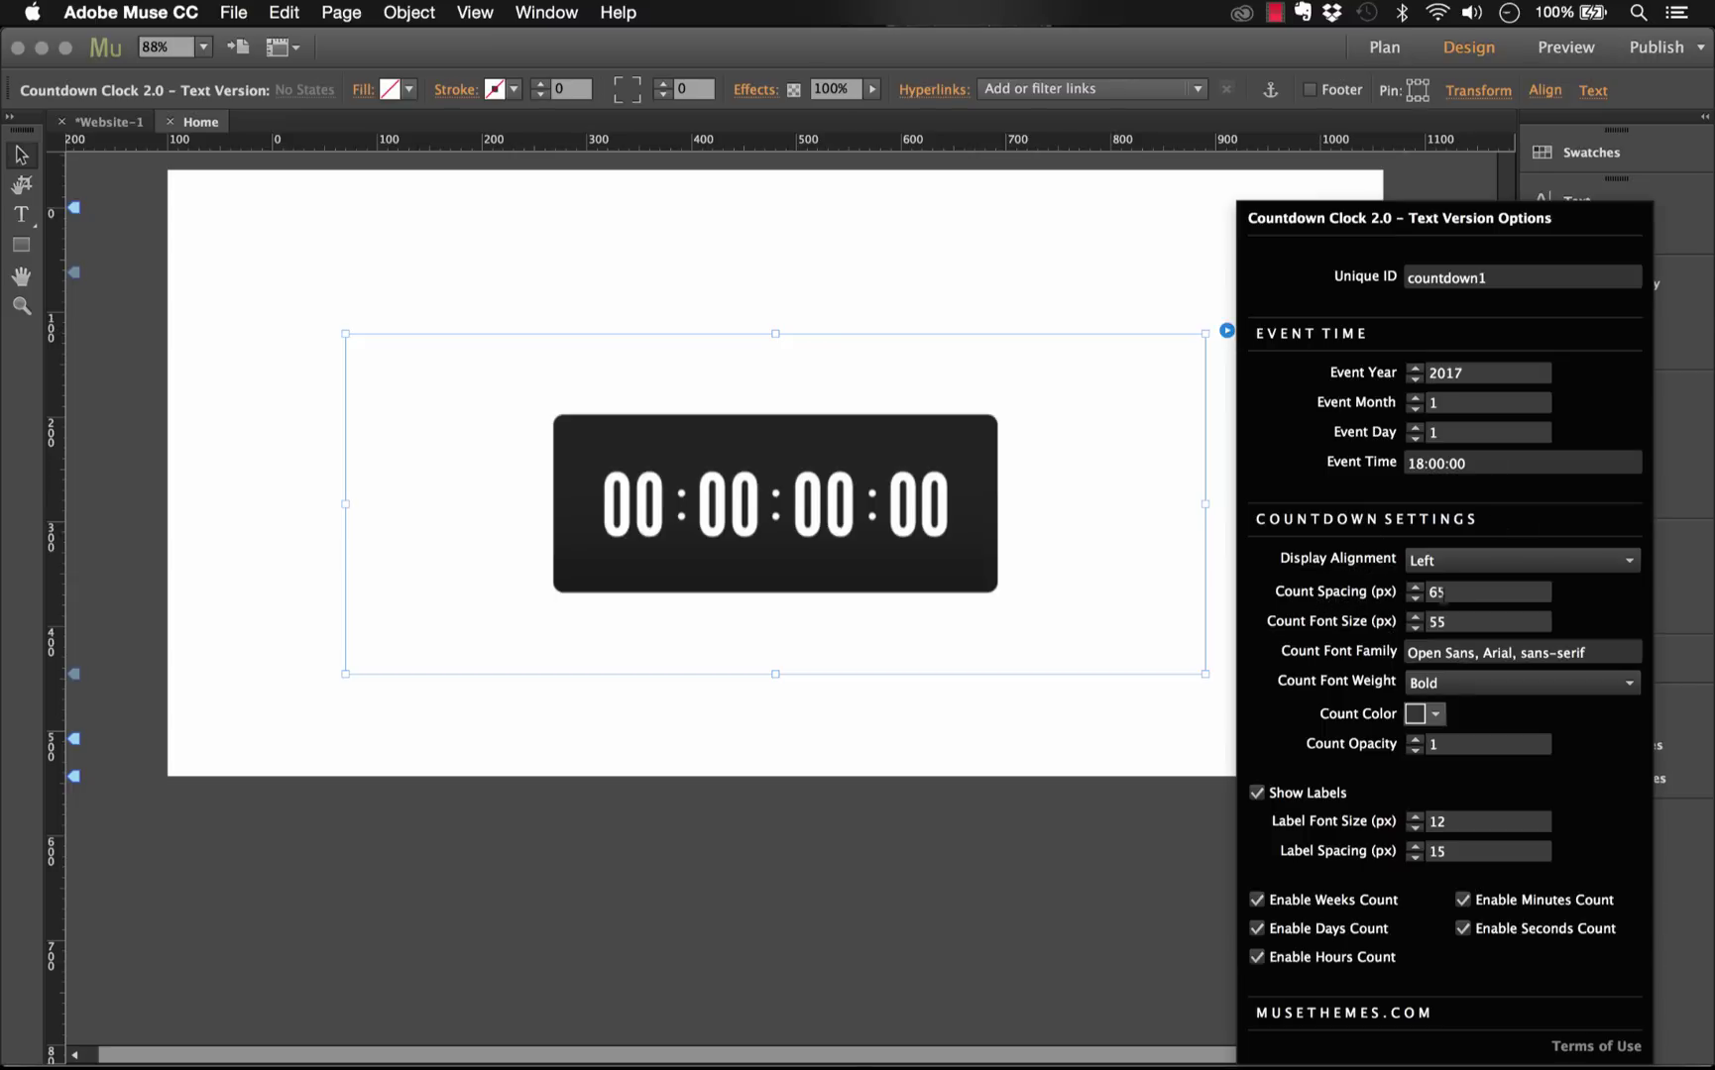
left_click(1439, 593)
type("30")
key("Return")
Keep the count font weight Bold and set the count colour to orange, hex FA5A28
left_click(1439, 686)
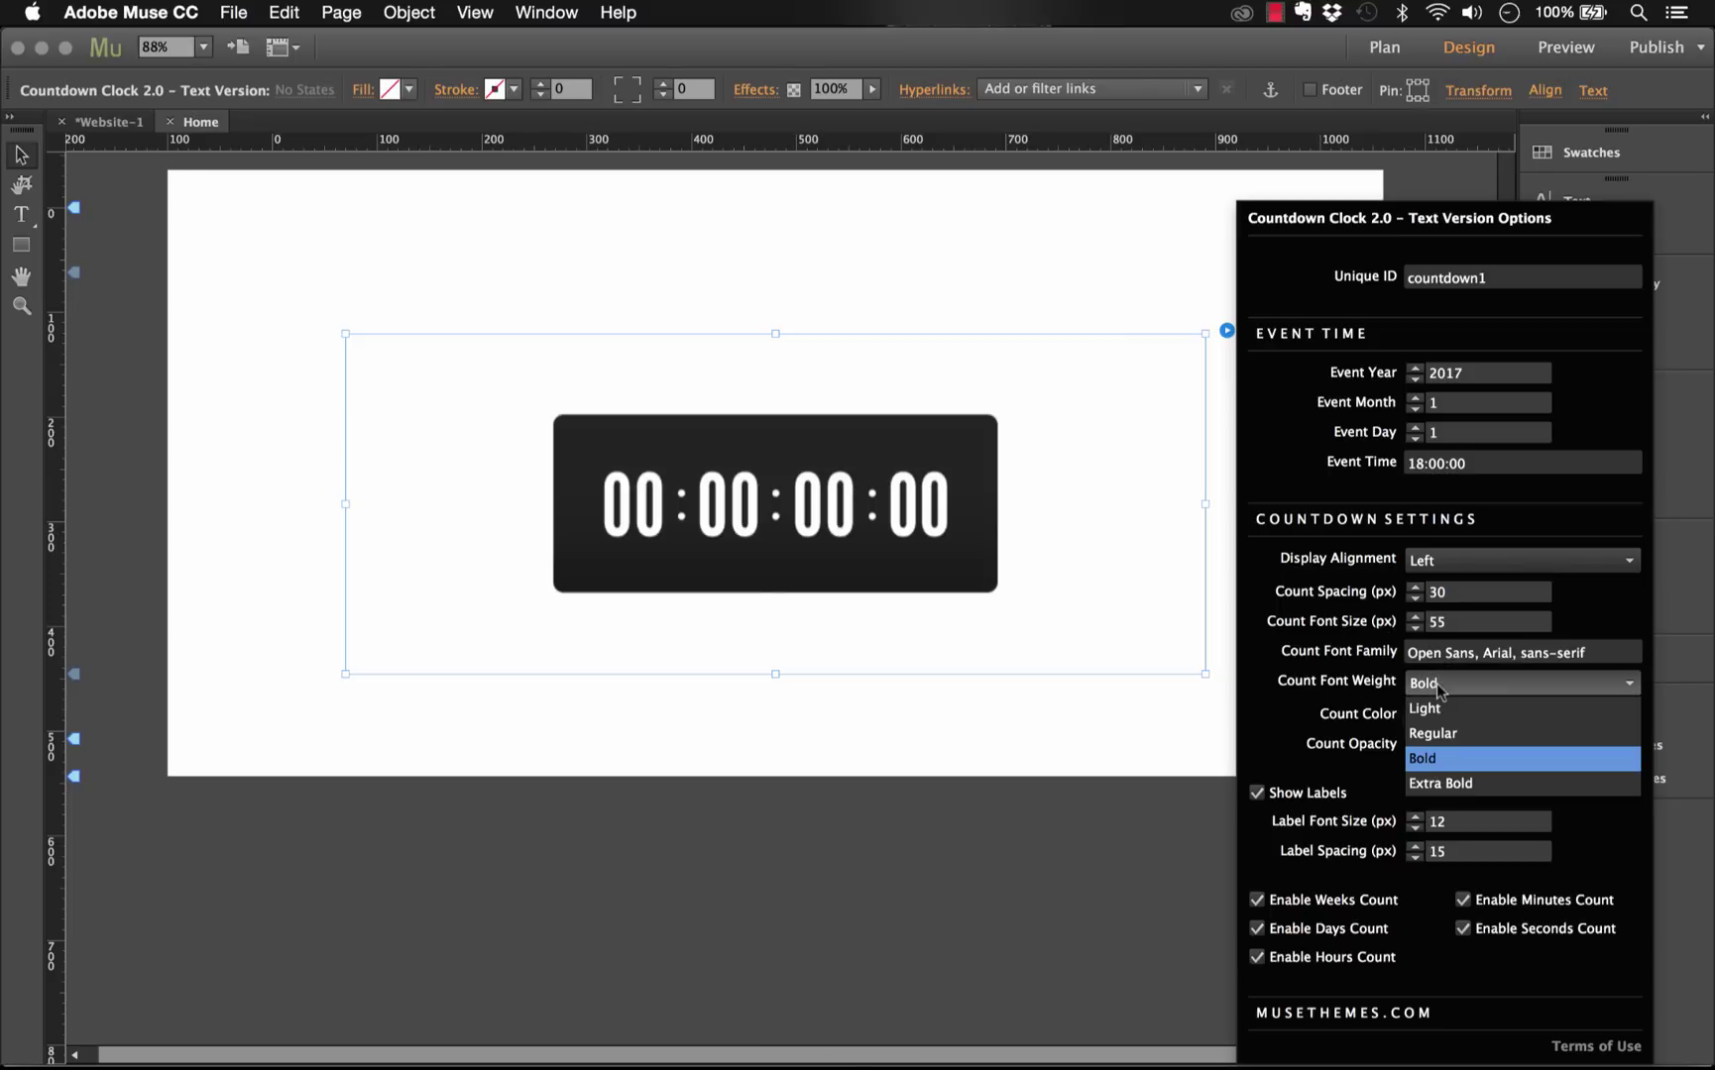
left_click(1439, 686)
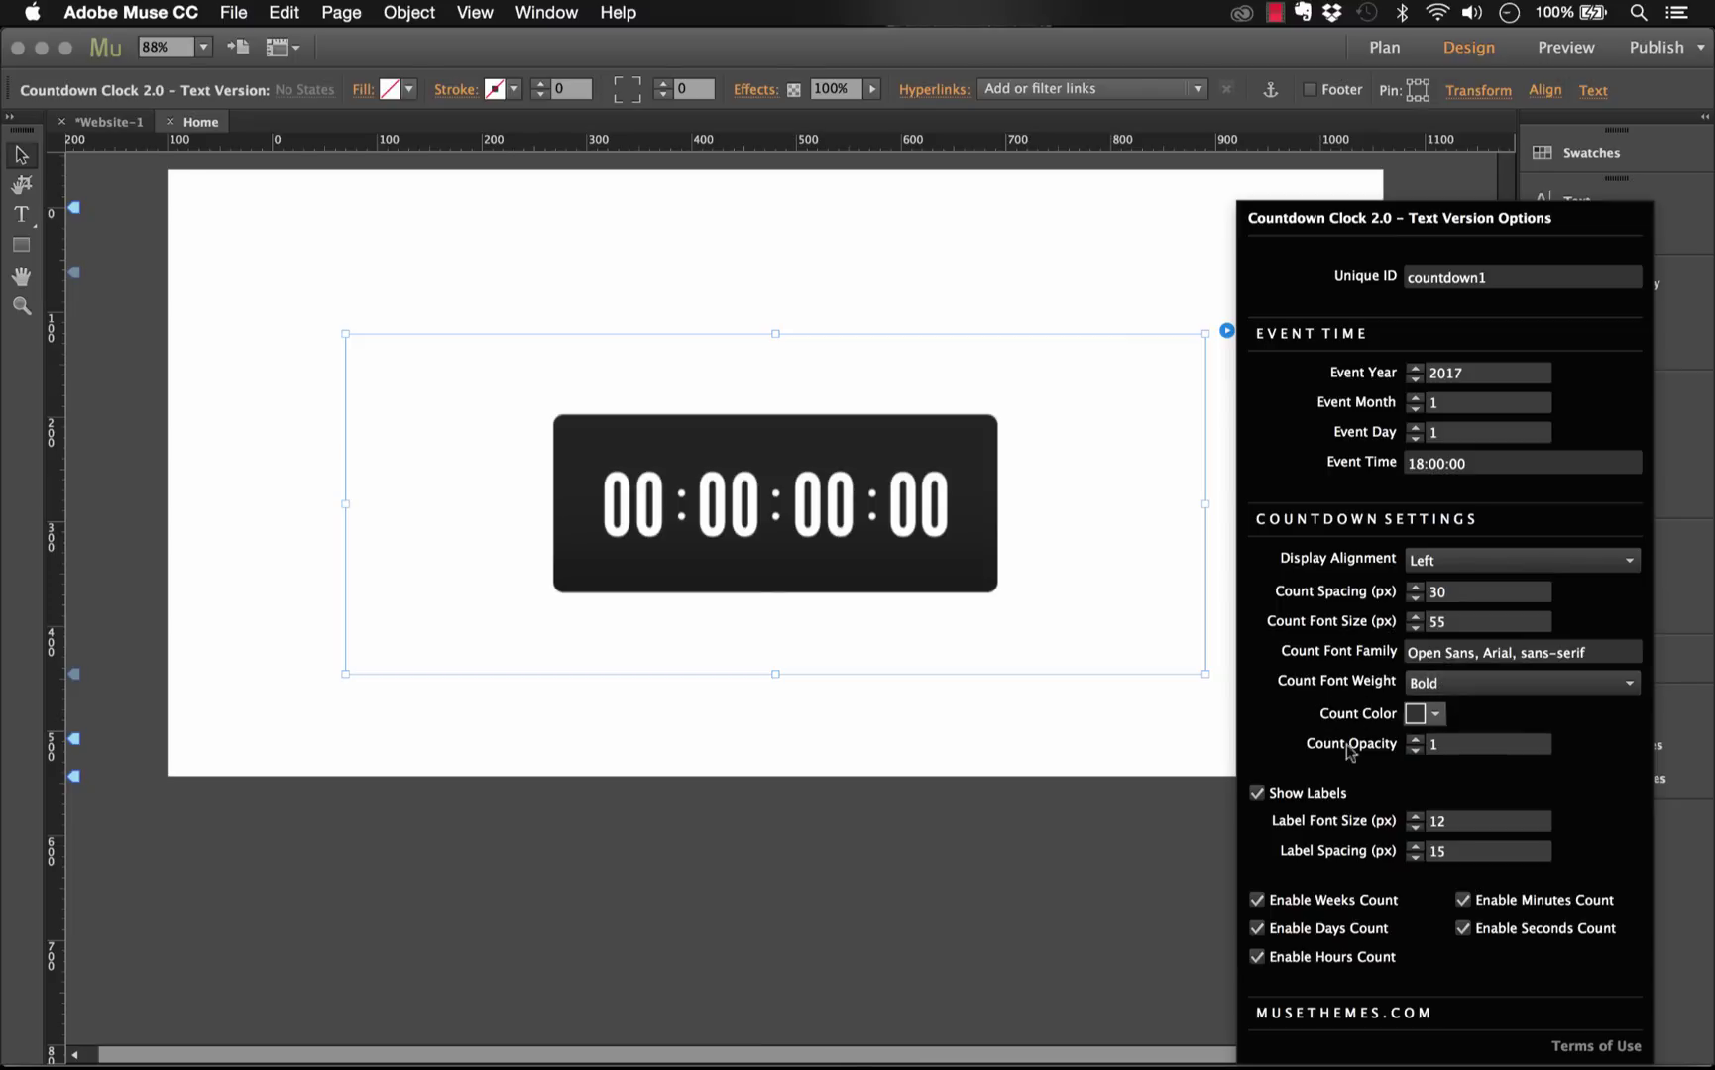
left_click(1436, 719)
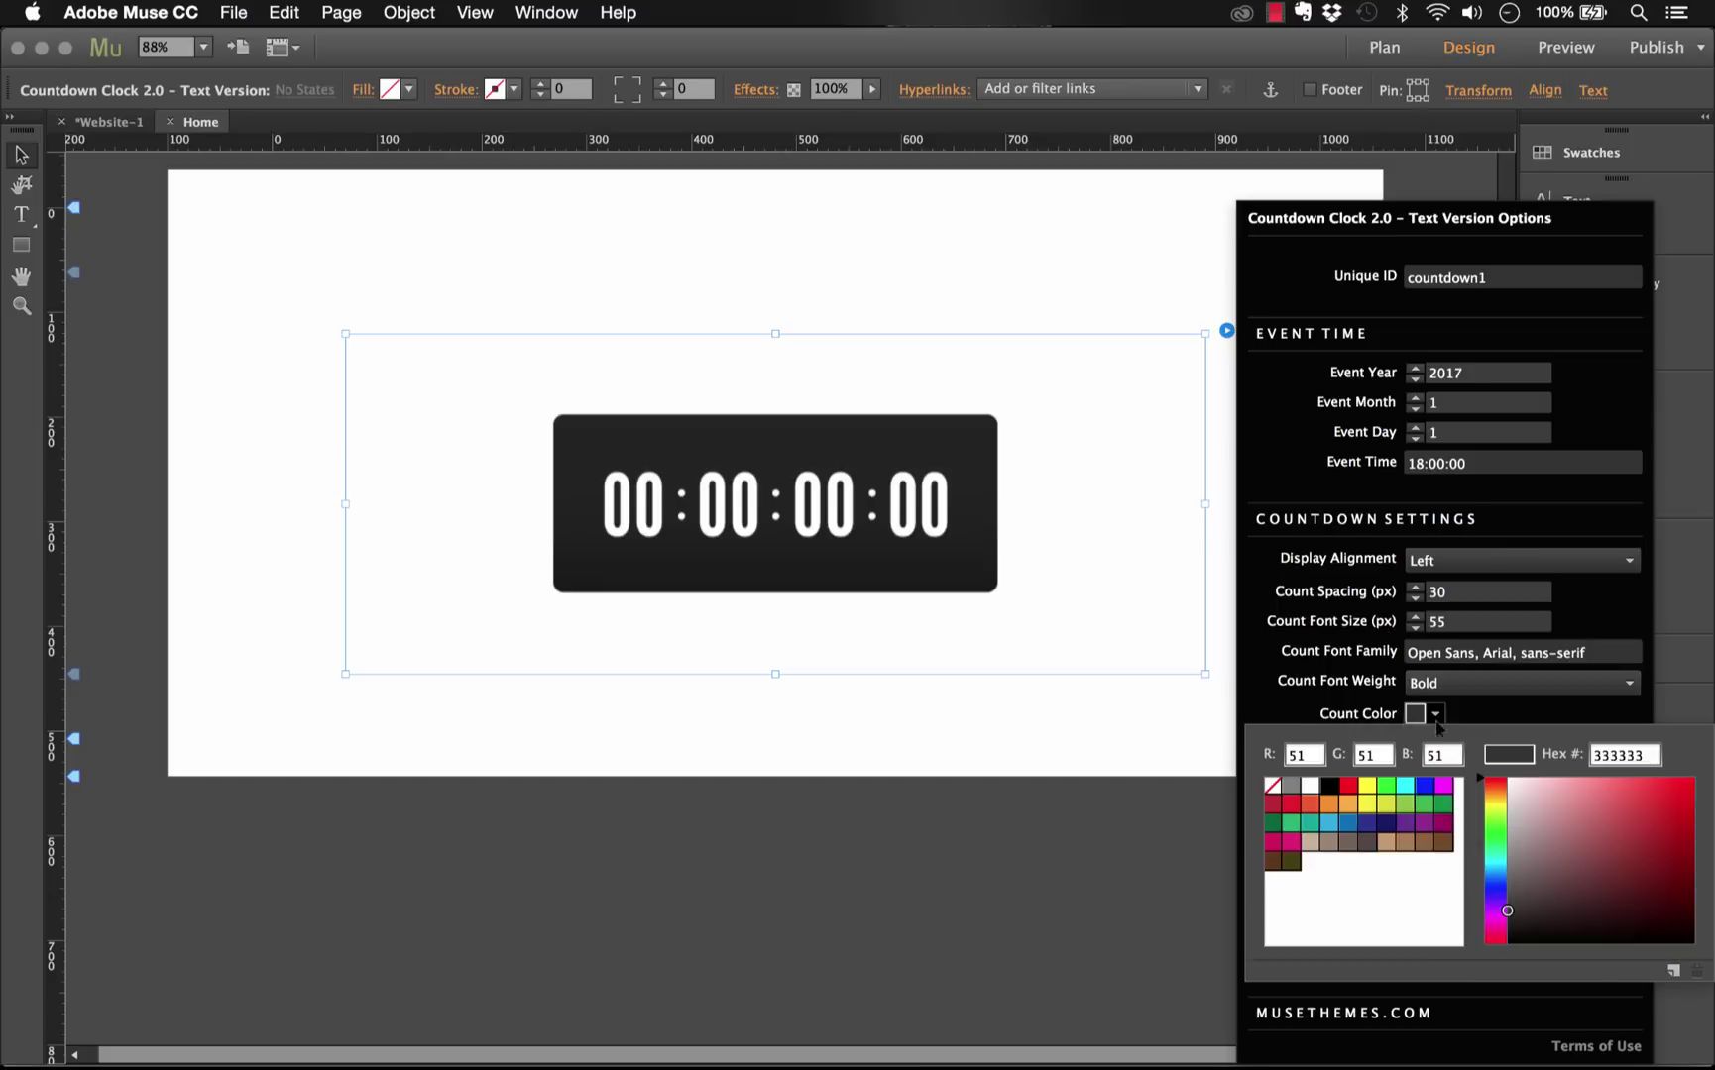
double_click(1643, 749)
type("FA")
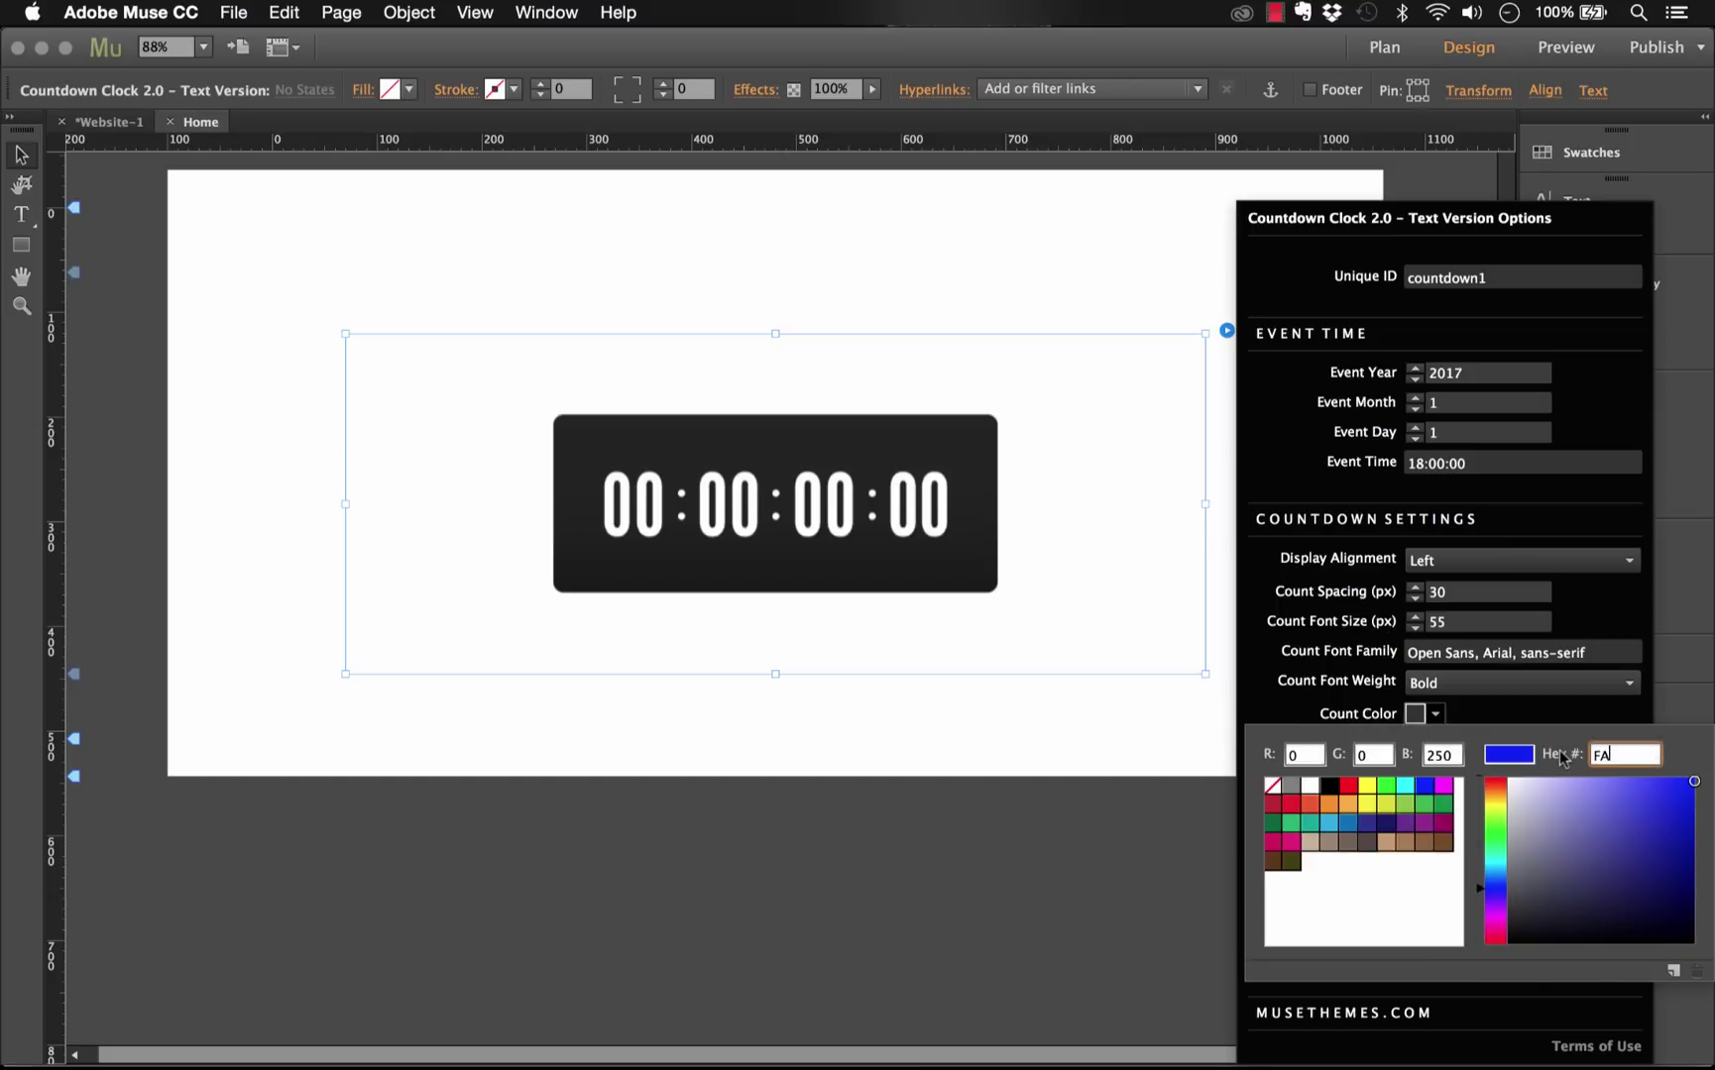
type("5A28")
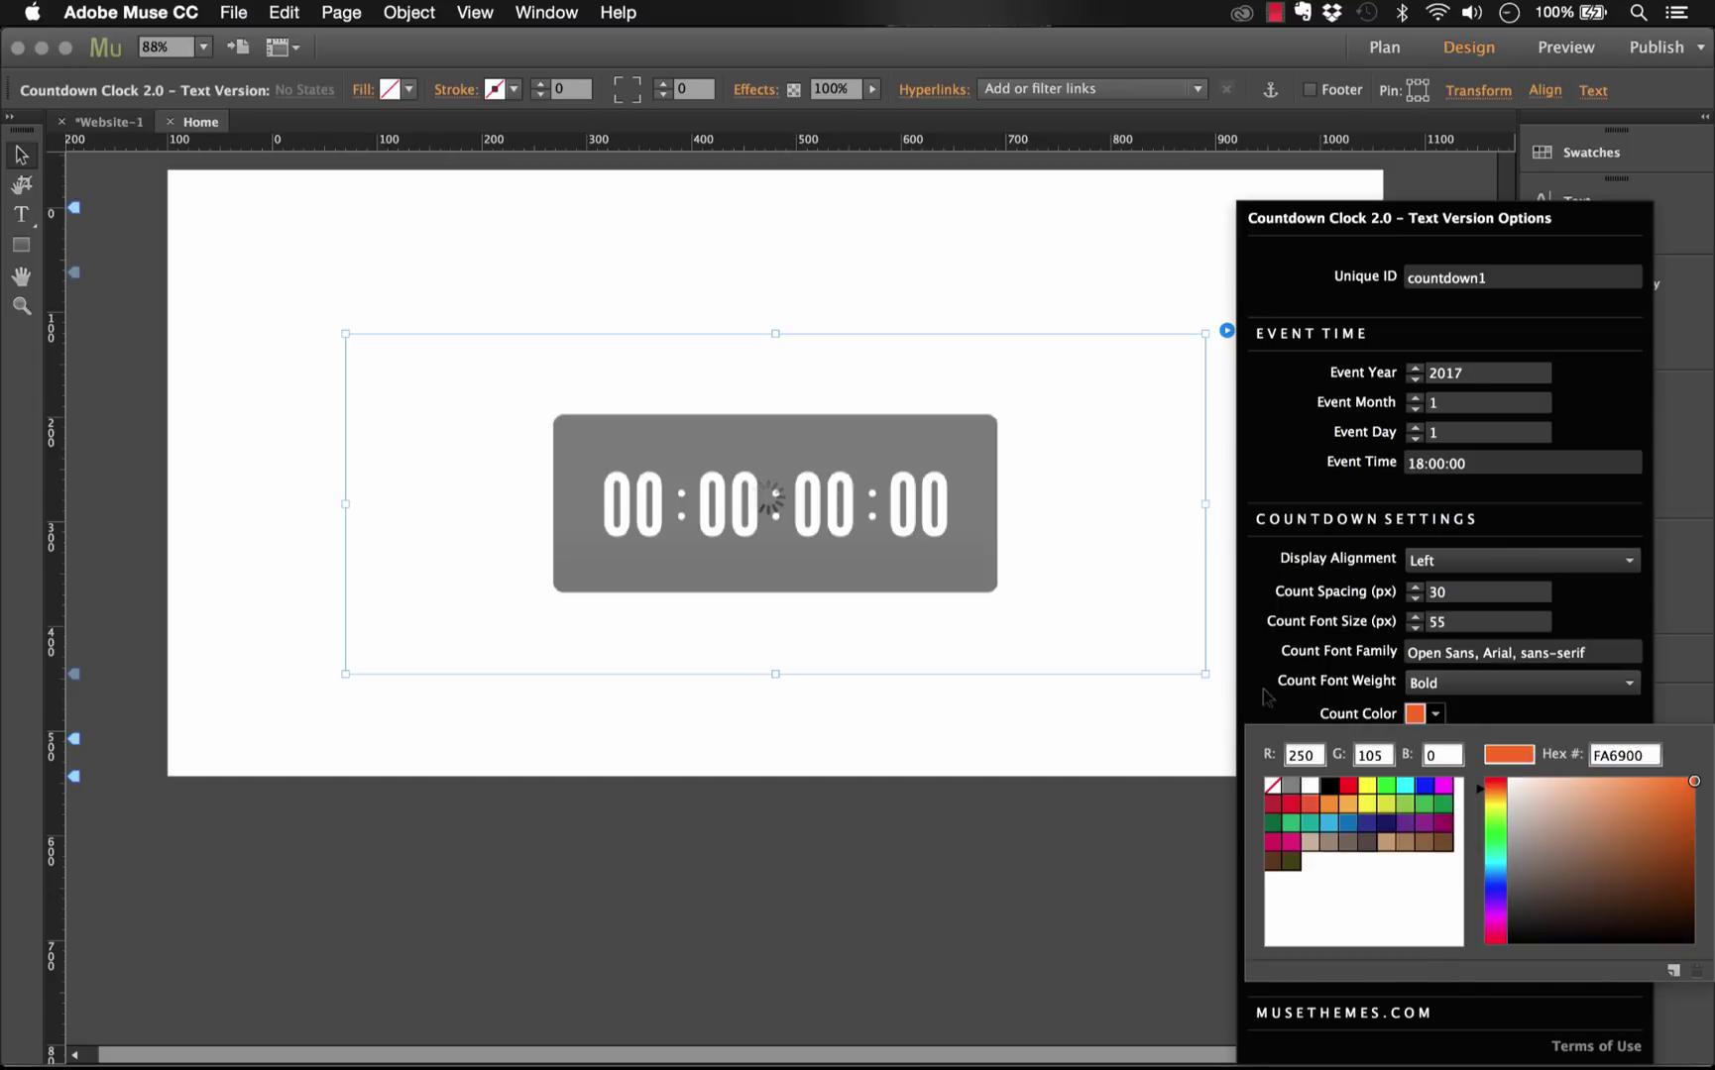
left_click(1263, 697)
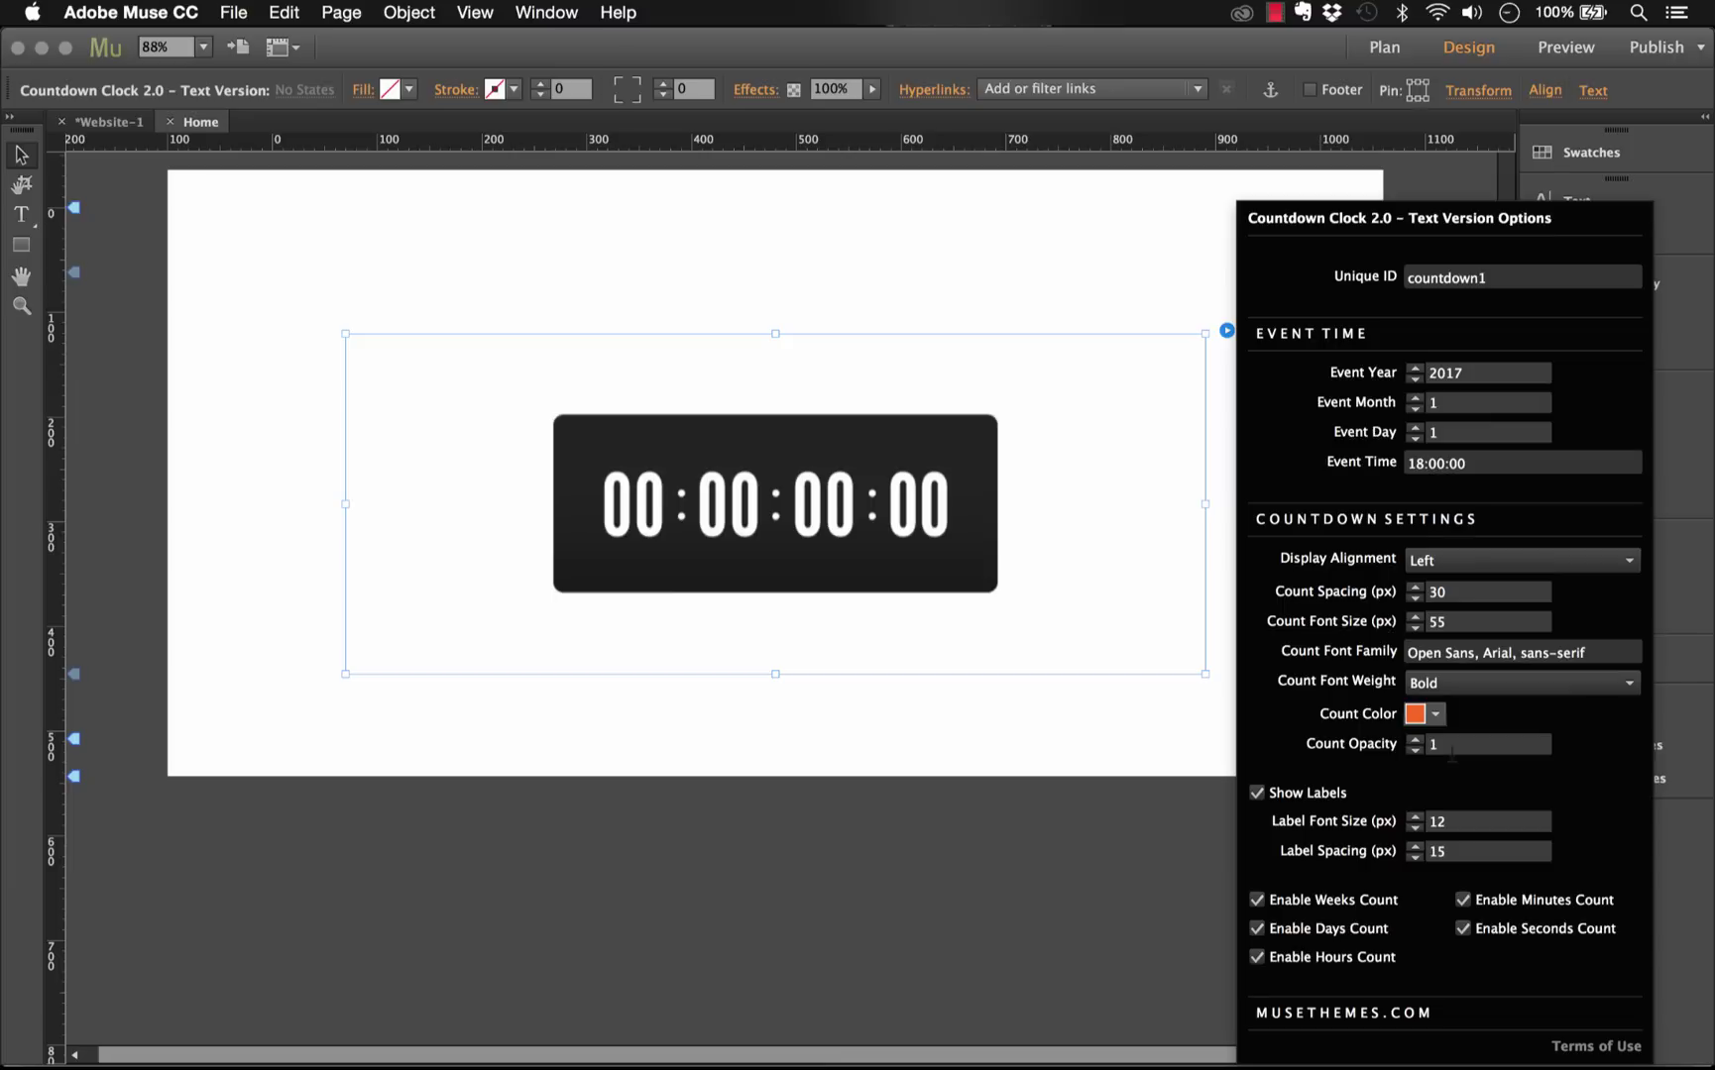
left_click(1434, 713)
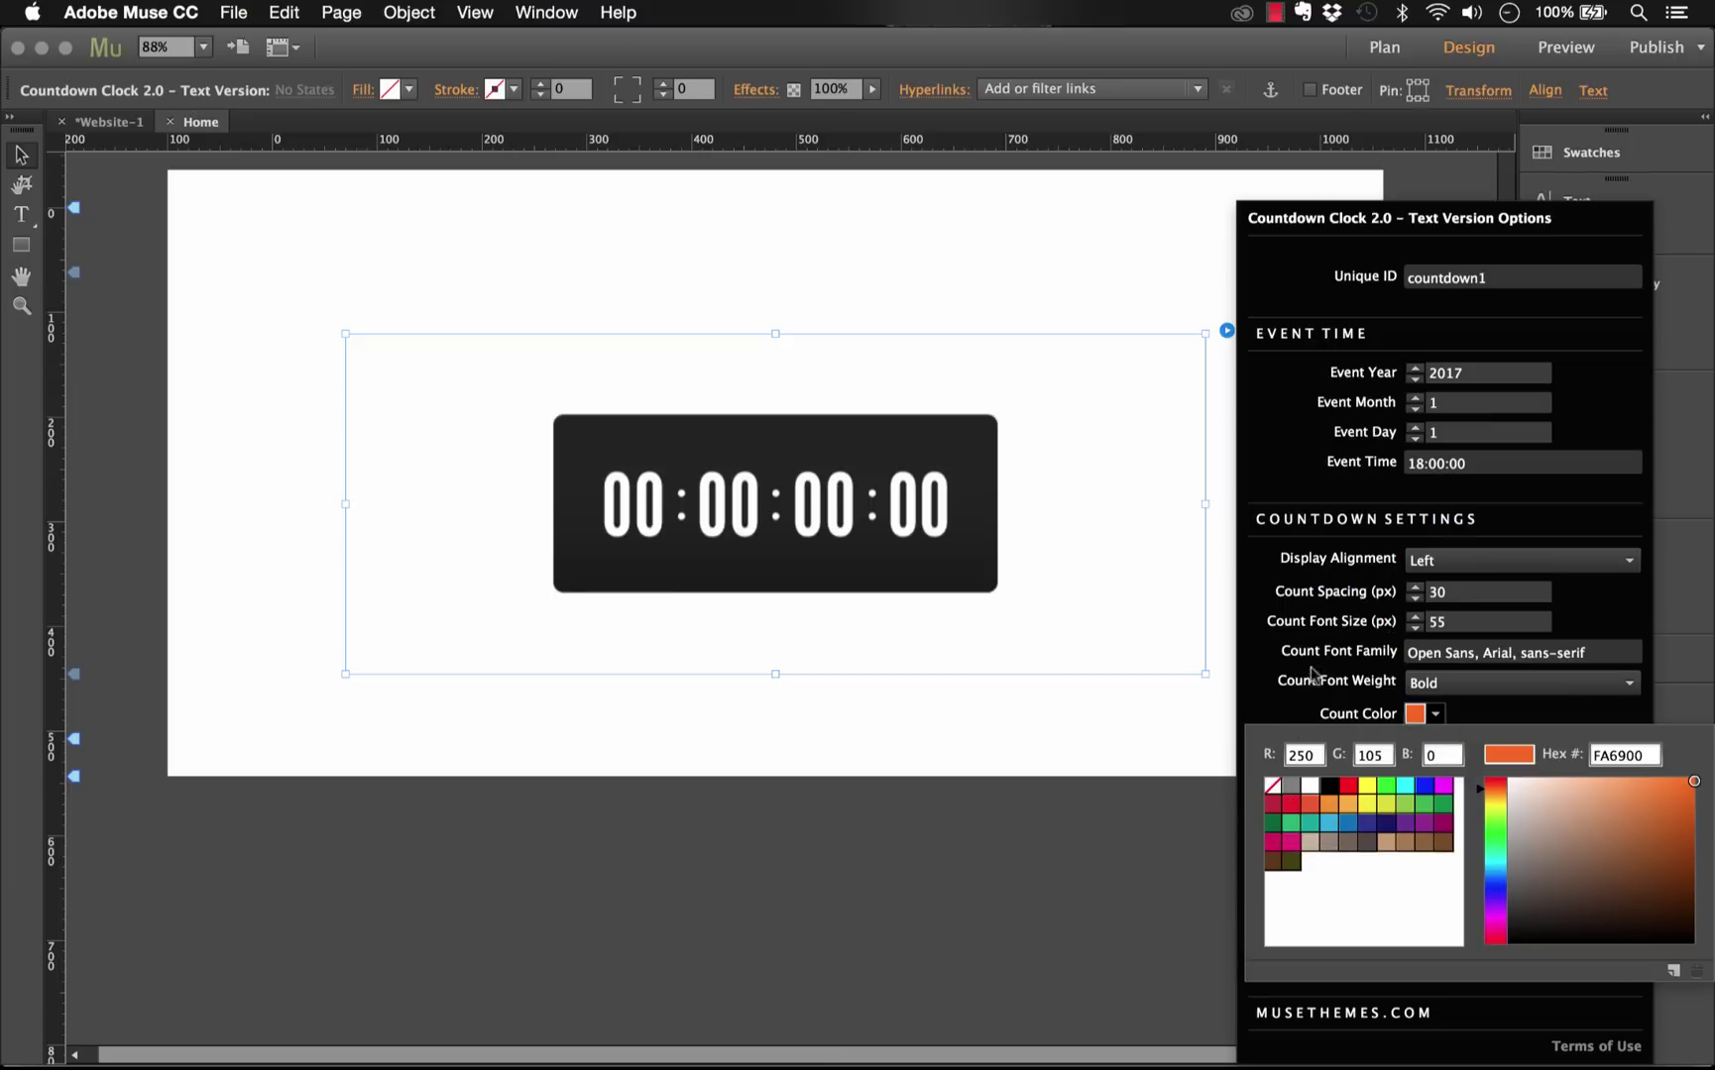
left_click(1300, 716)
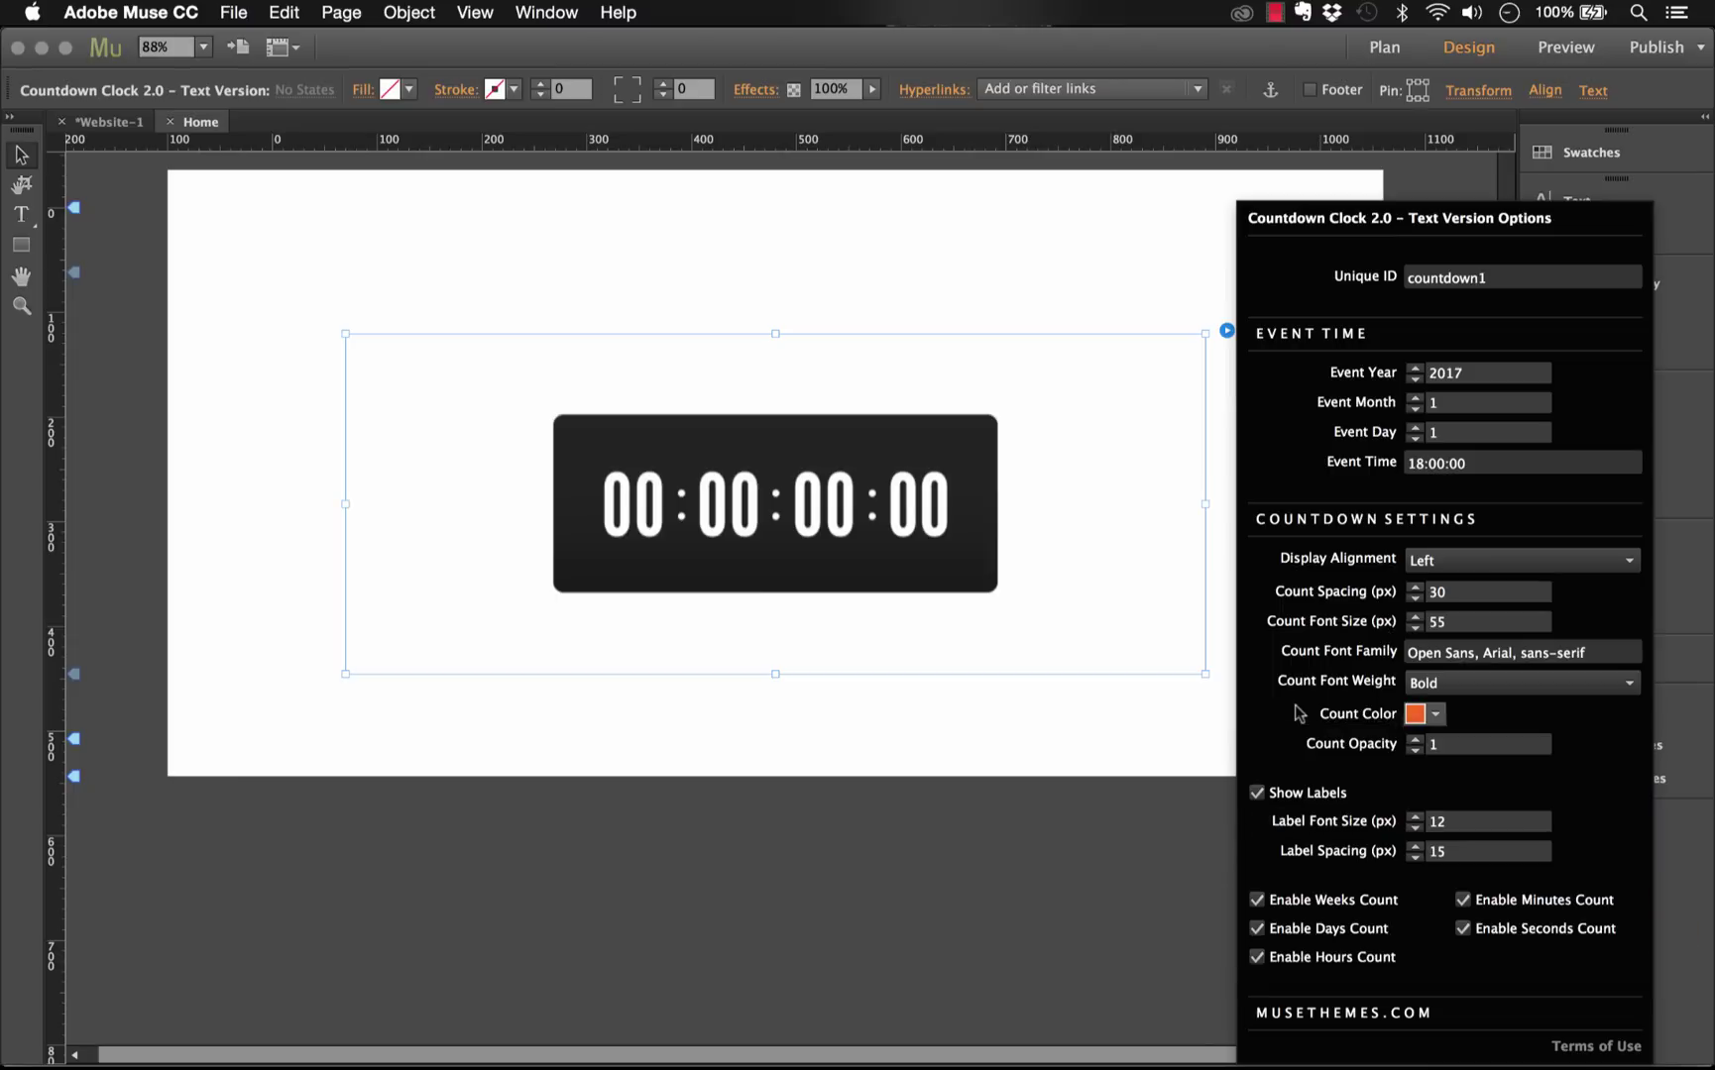
Hide the countdown labels, preview the site in Chrome, and compare with the MuseThemes demo
left_click(1257, 794)
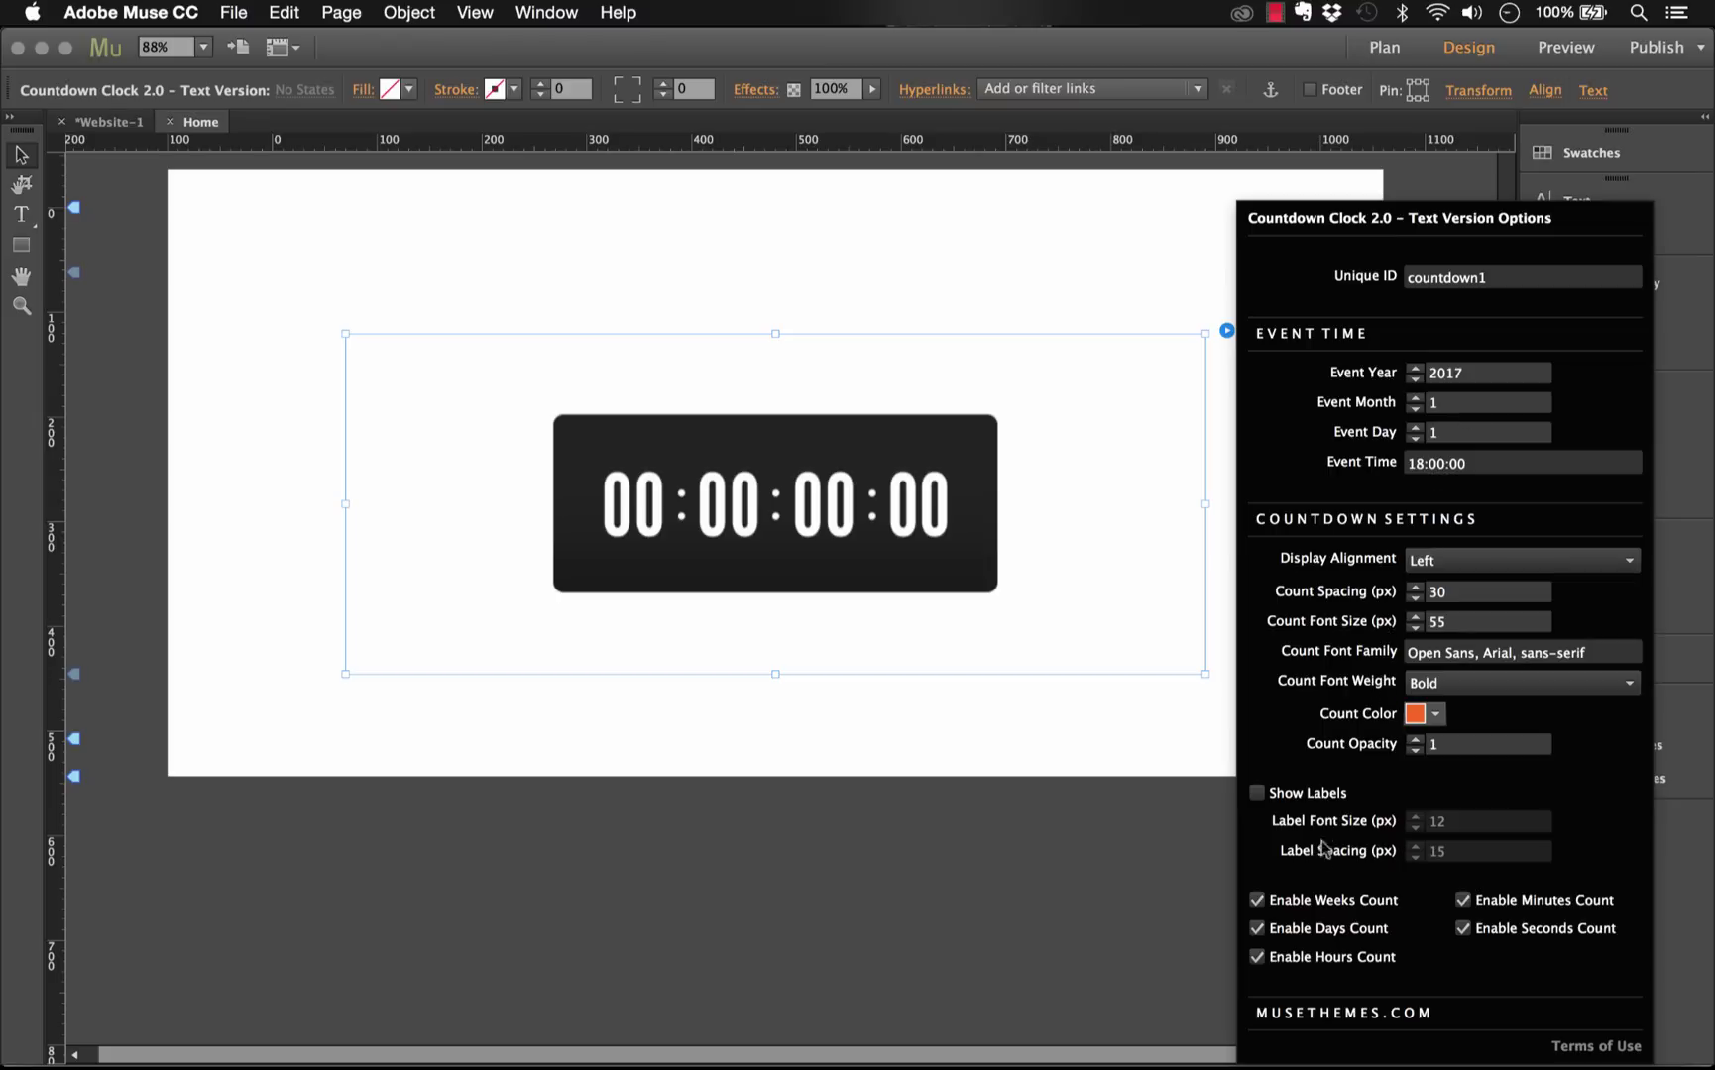
left_click(1257, 902)
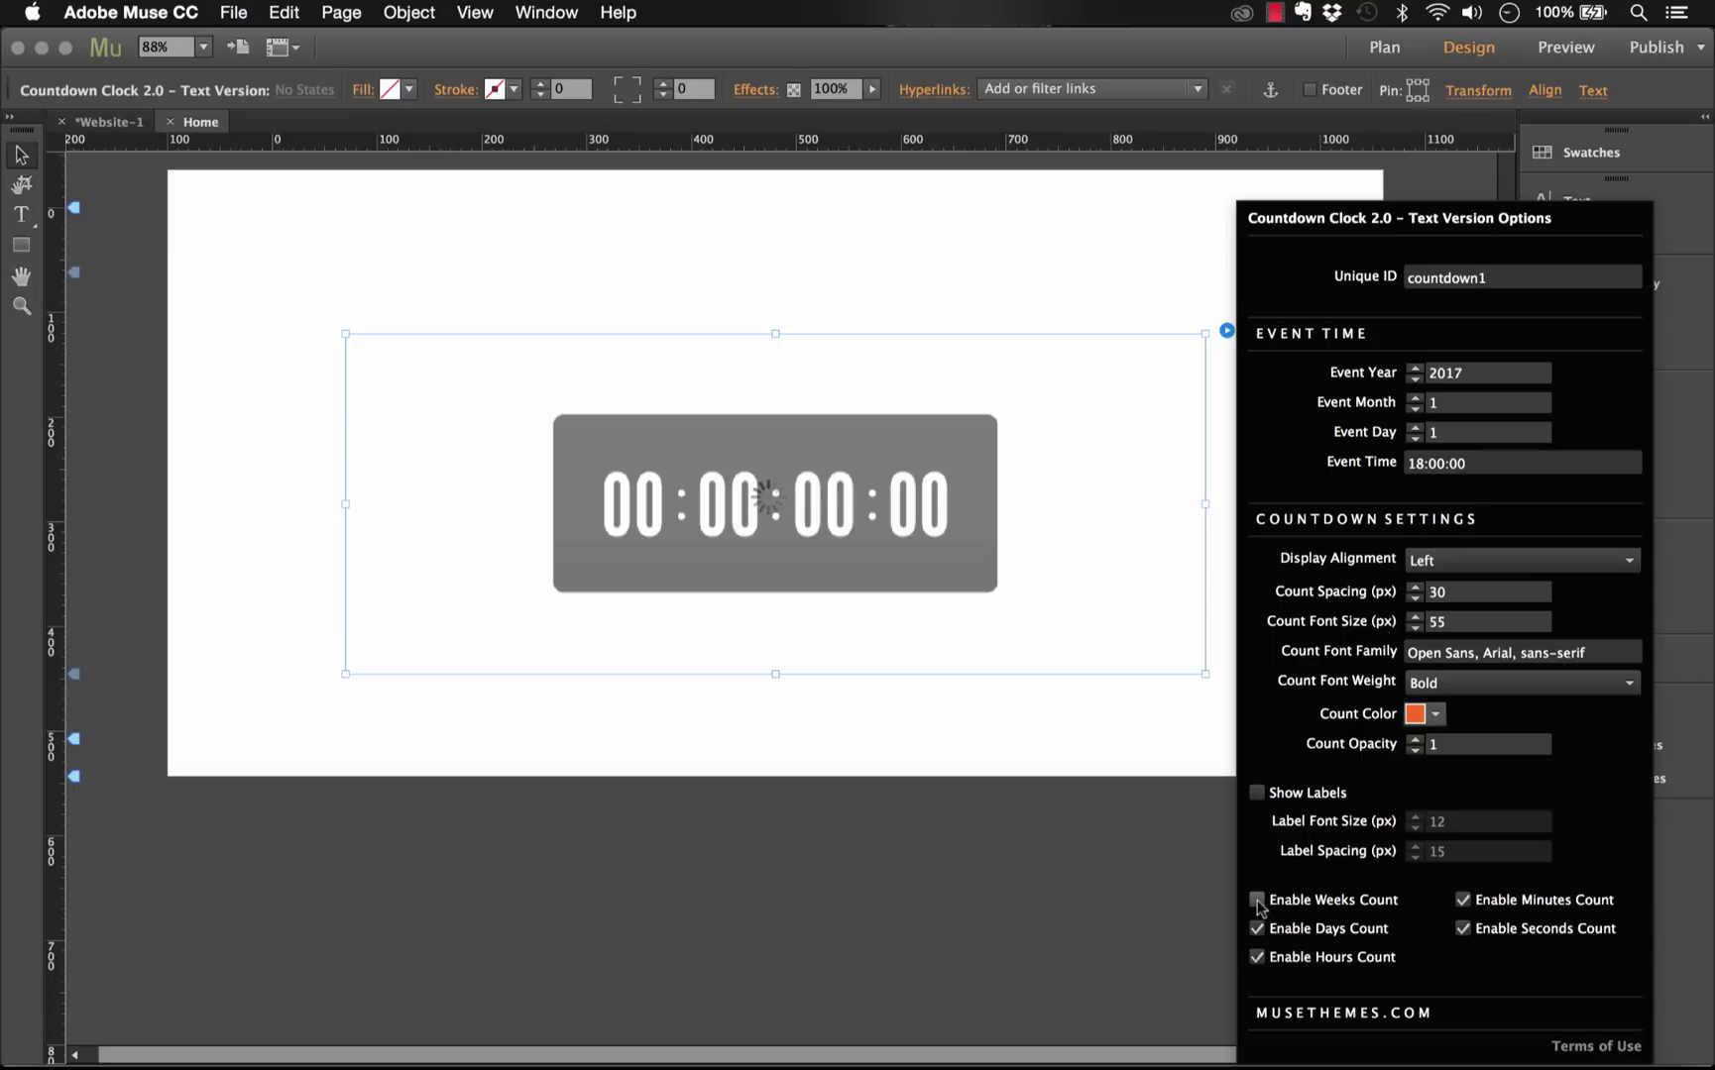
left_click(1018, 792)
left_click(234, 12)
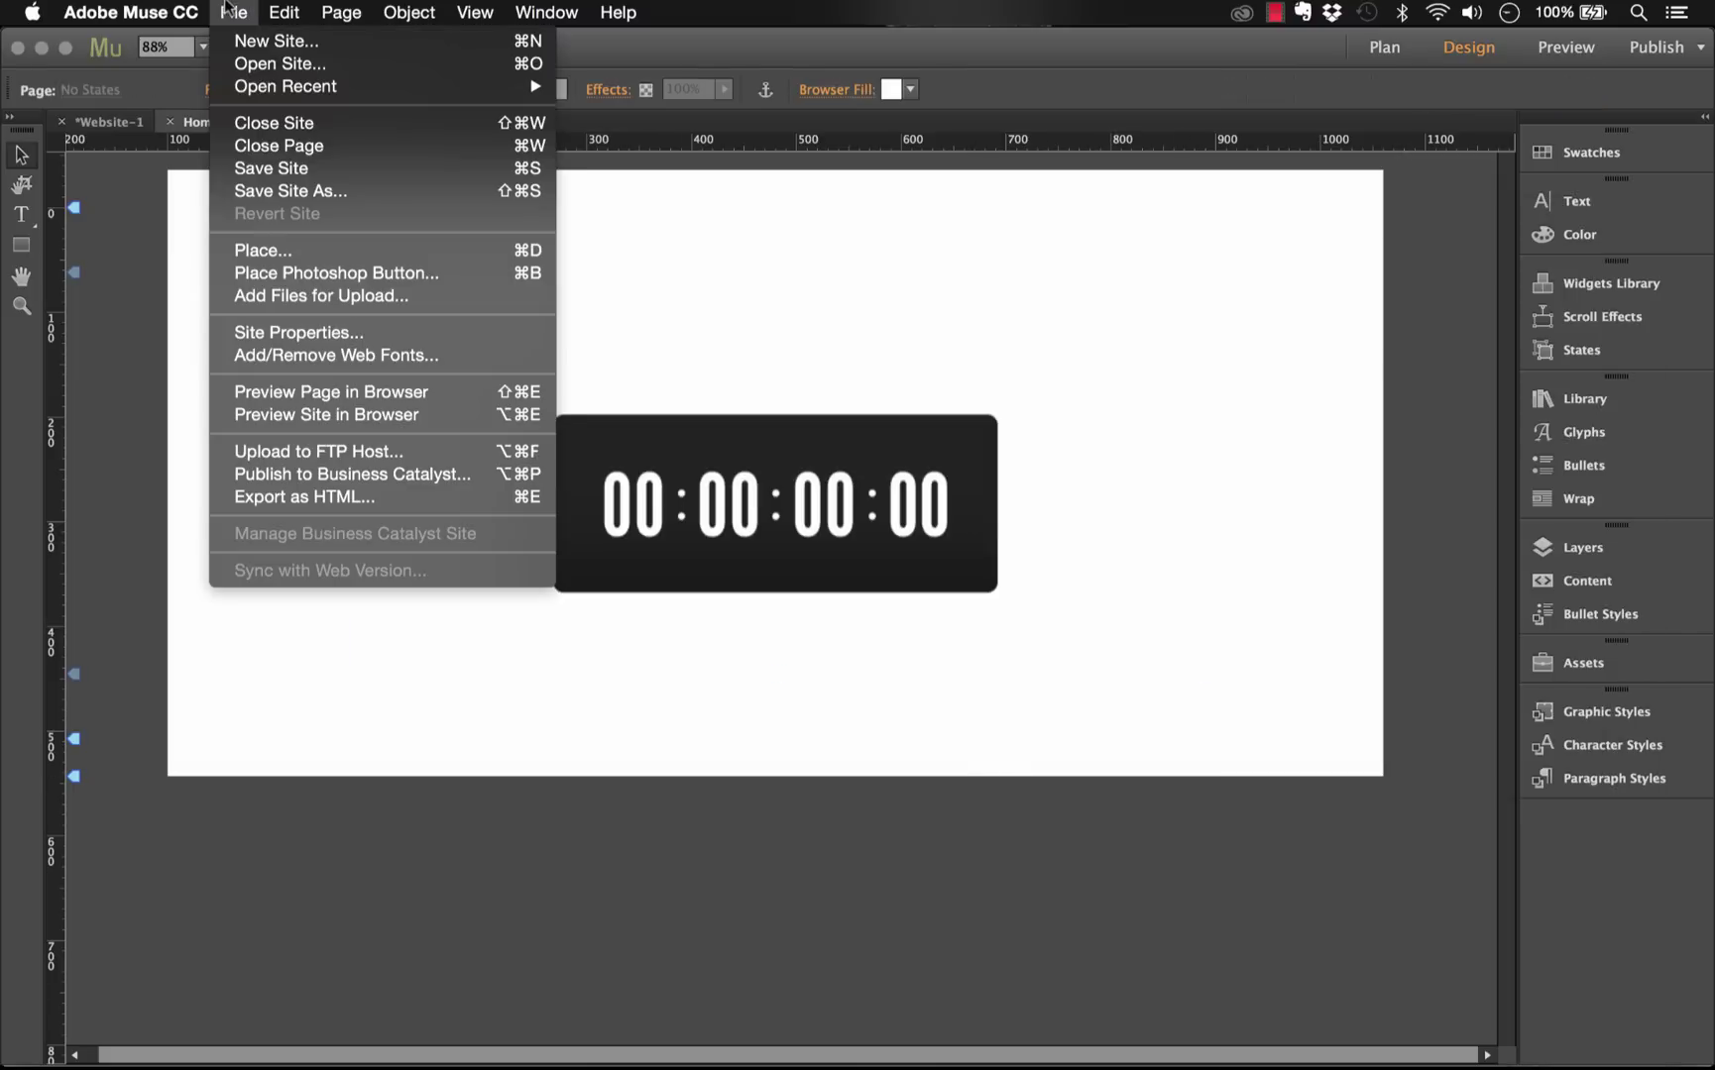
left_click(371, 408)
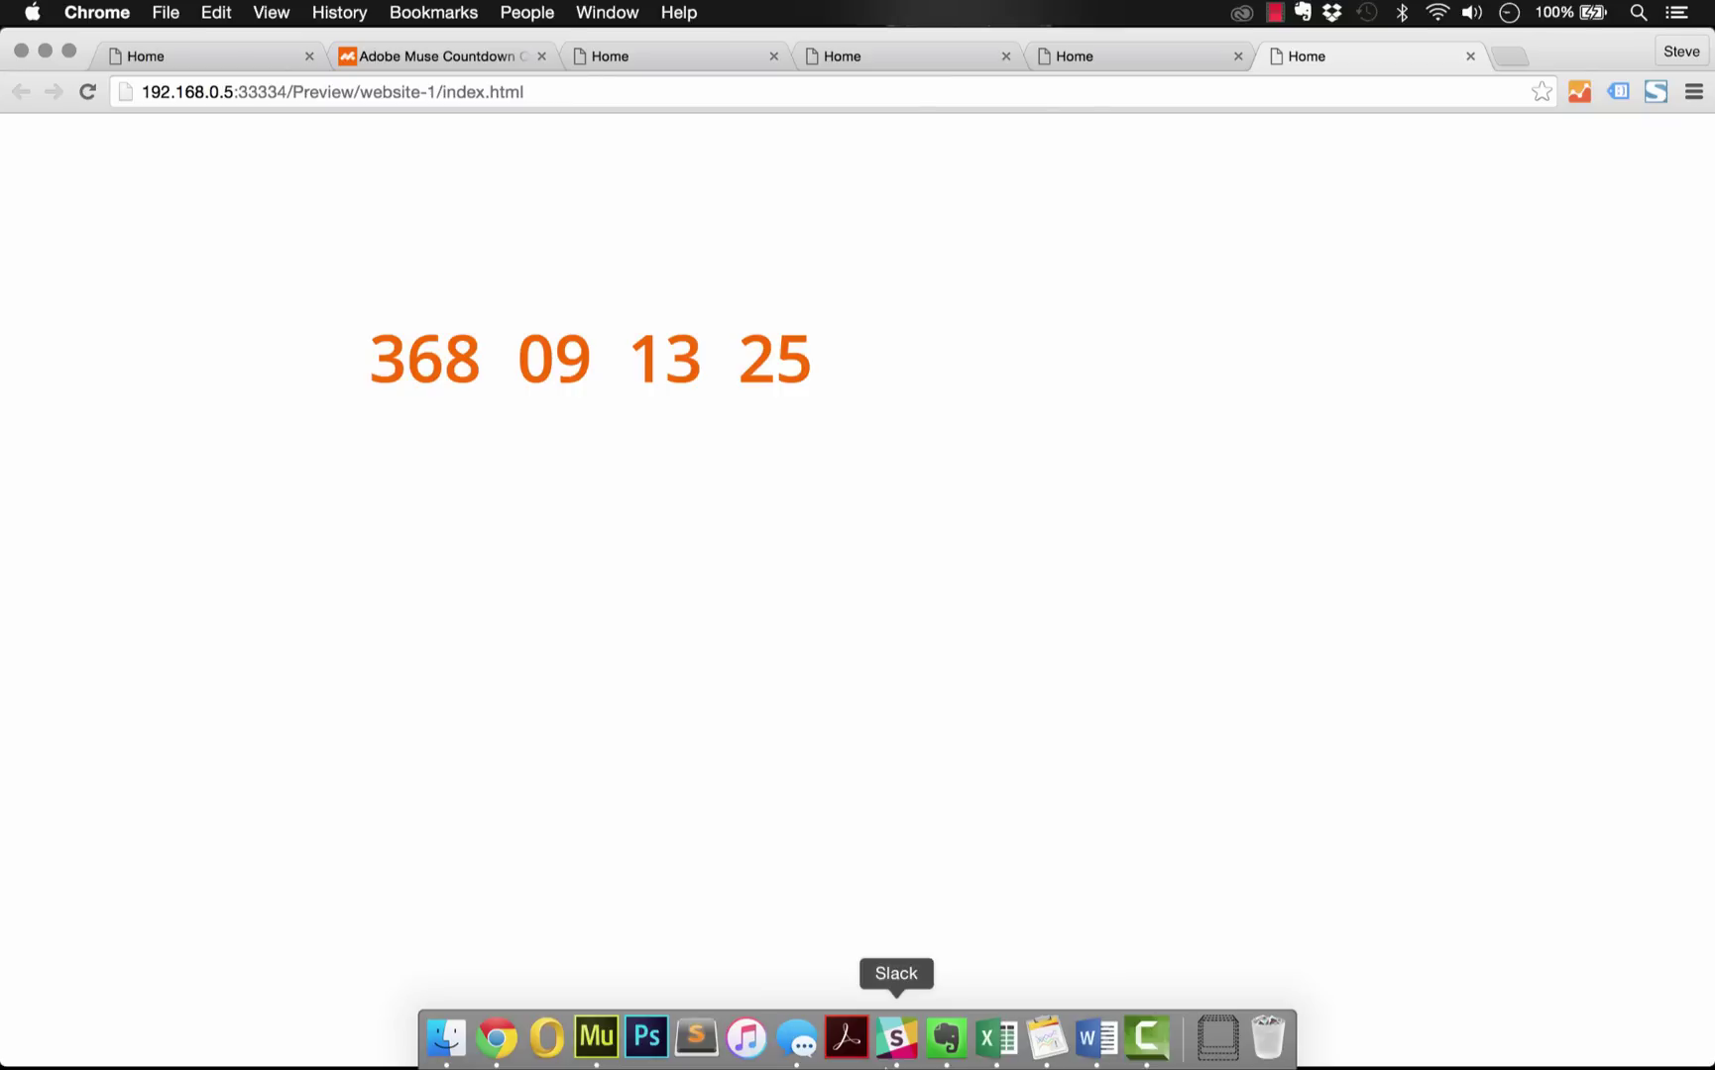
mouse_move(595, 1066)
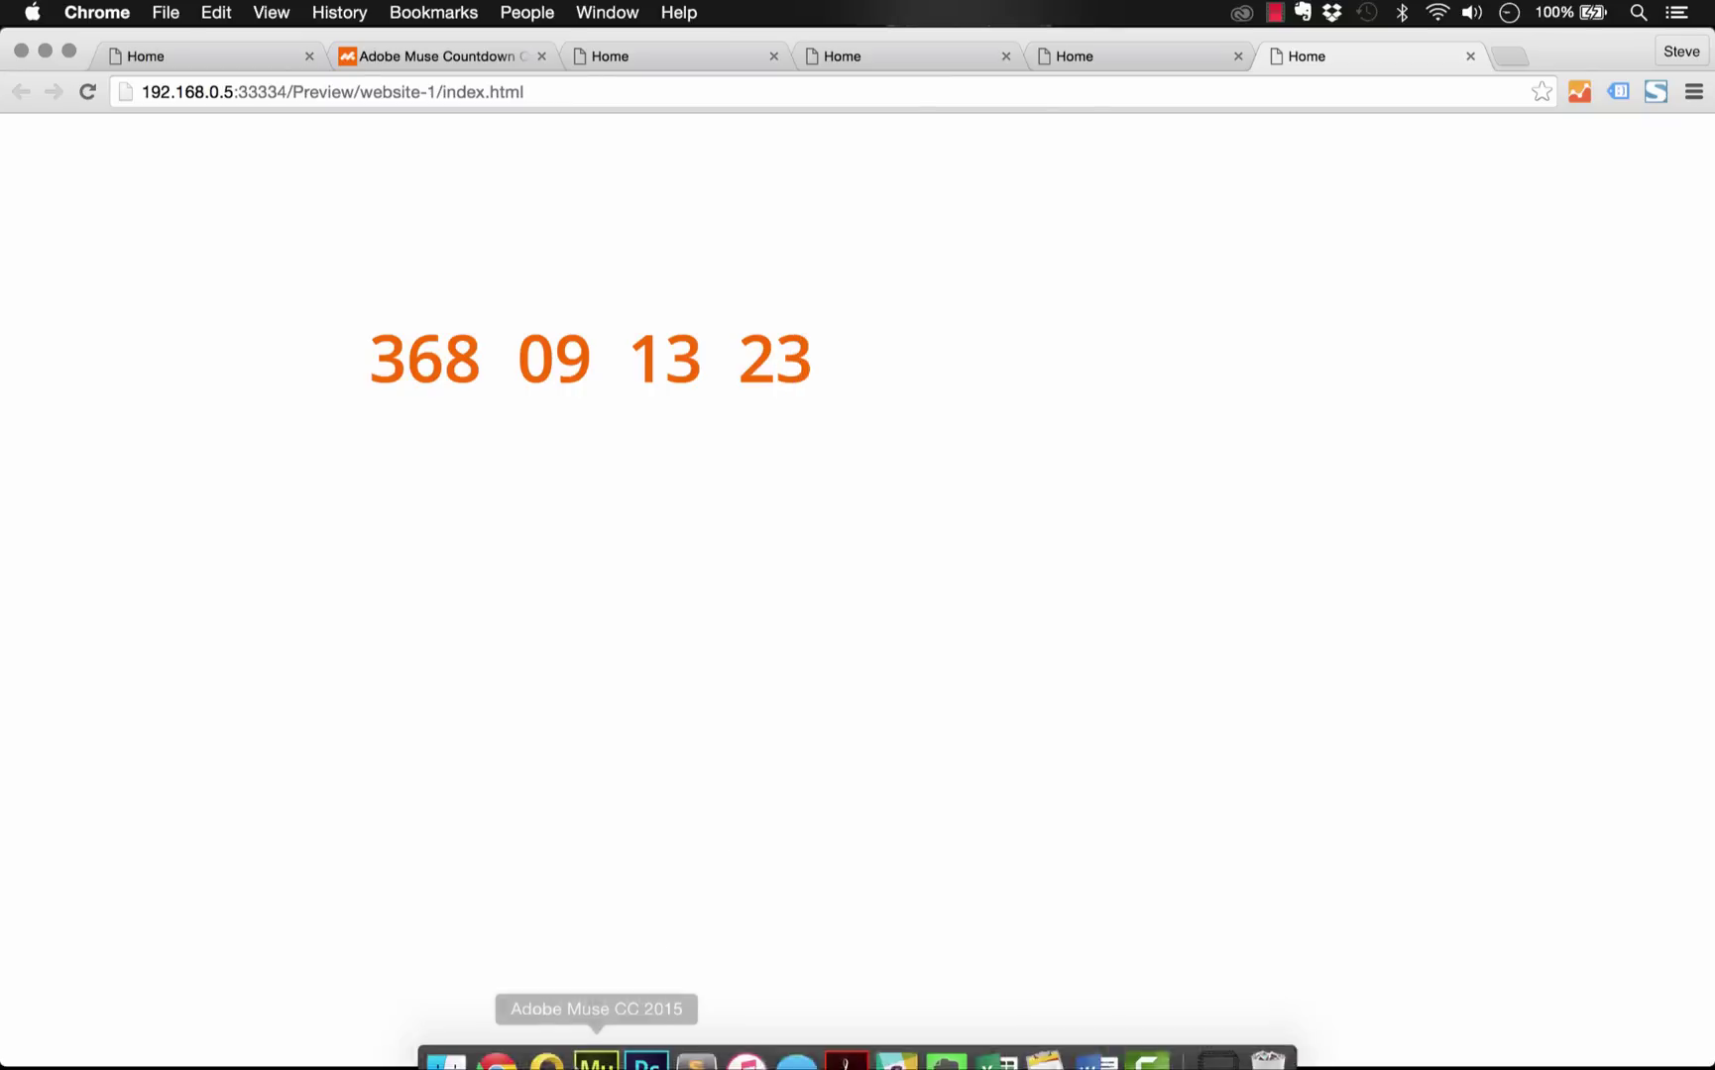
left_click(247, 58)
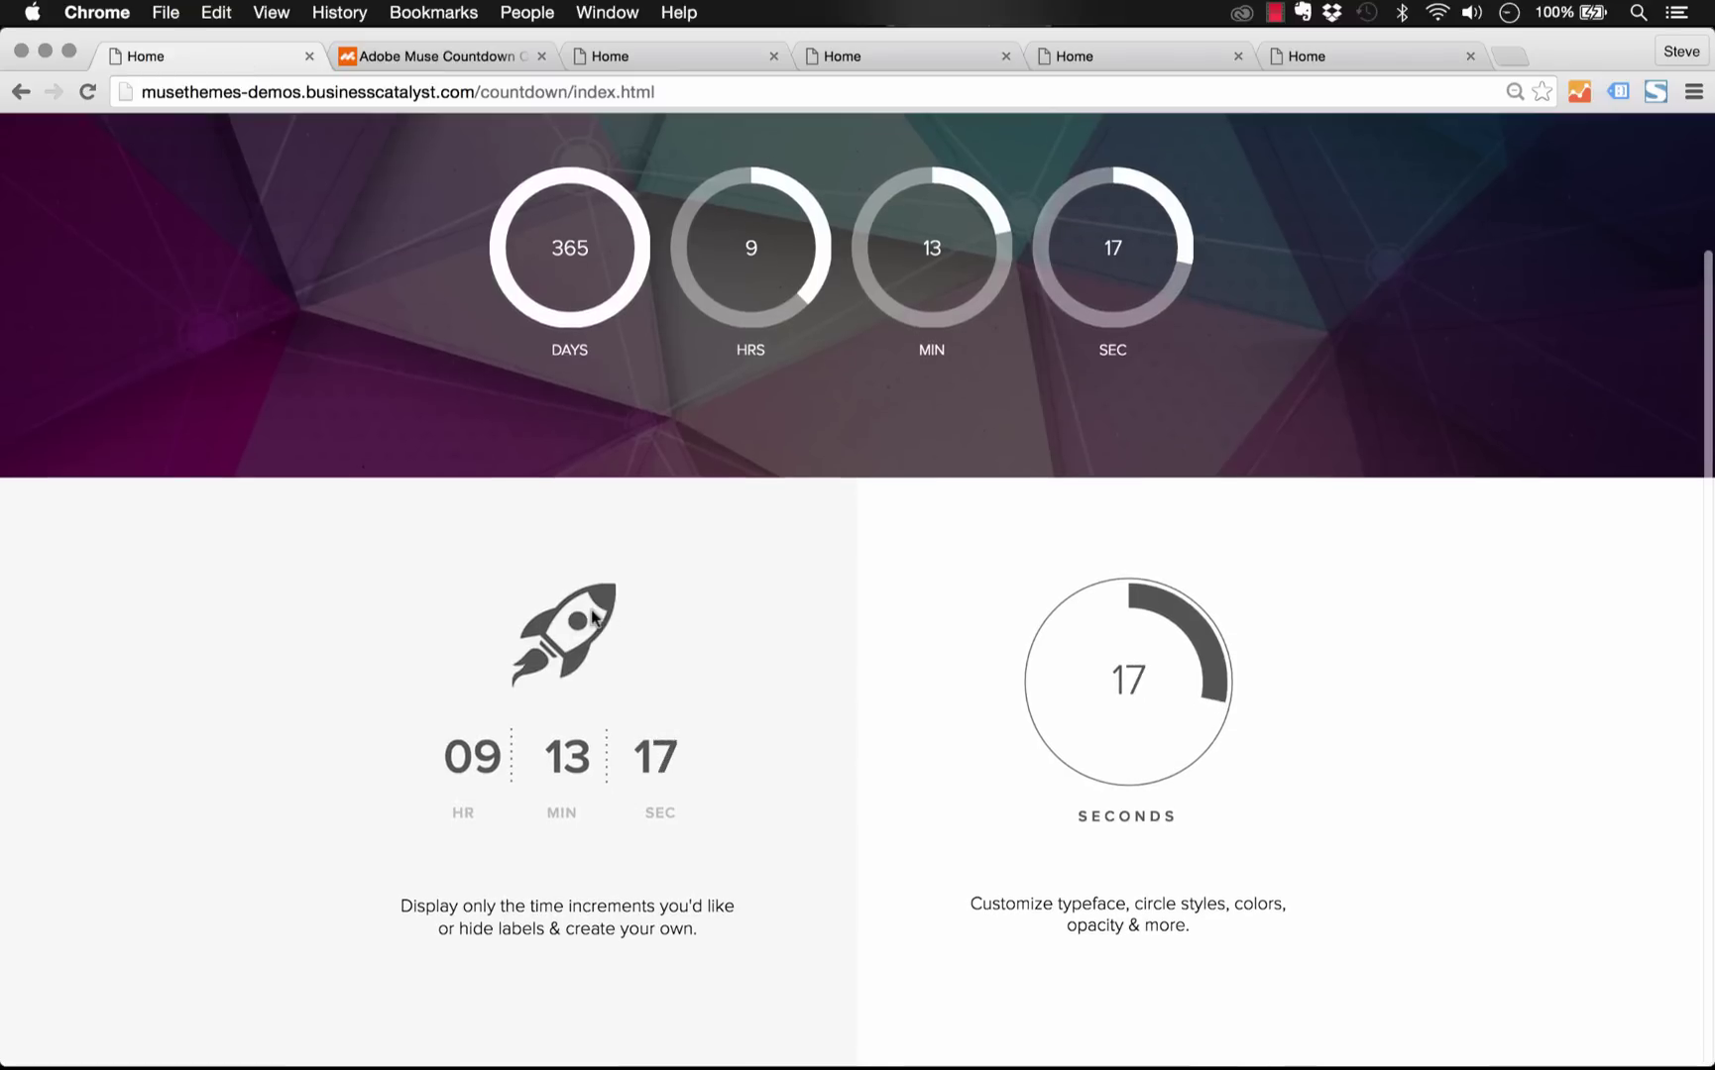
Delete the text countdown clock from the page
mouse_move(746, 1067)
left_click(566, 1040)
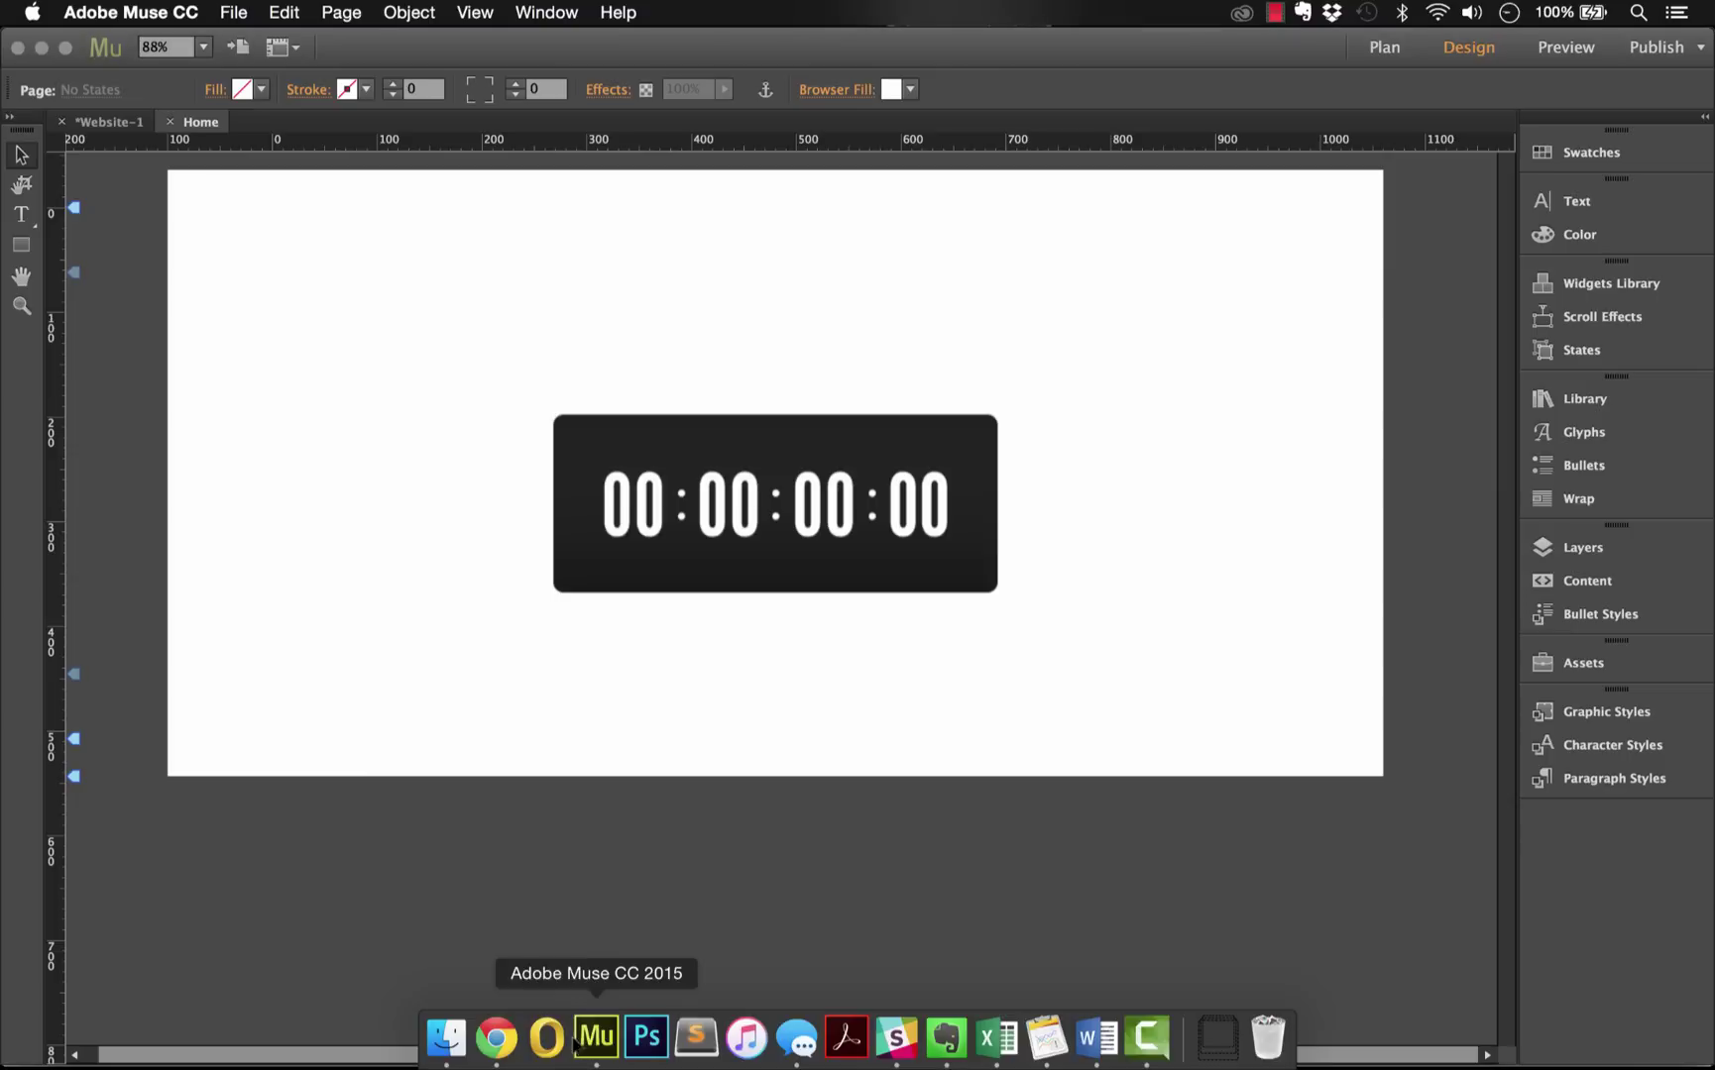
left_click(832, 565)
key("Delete")
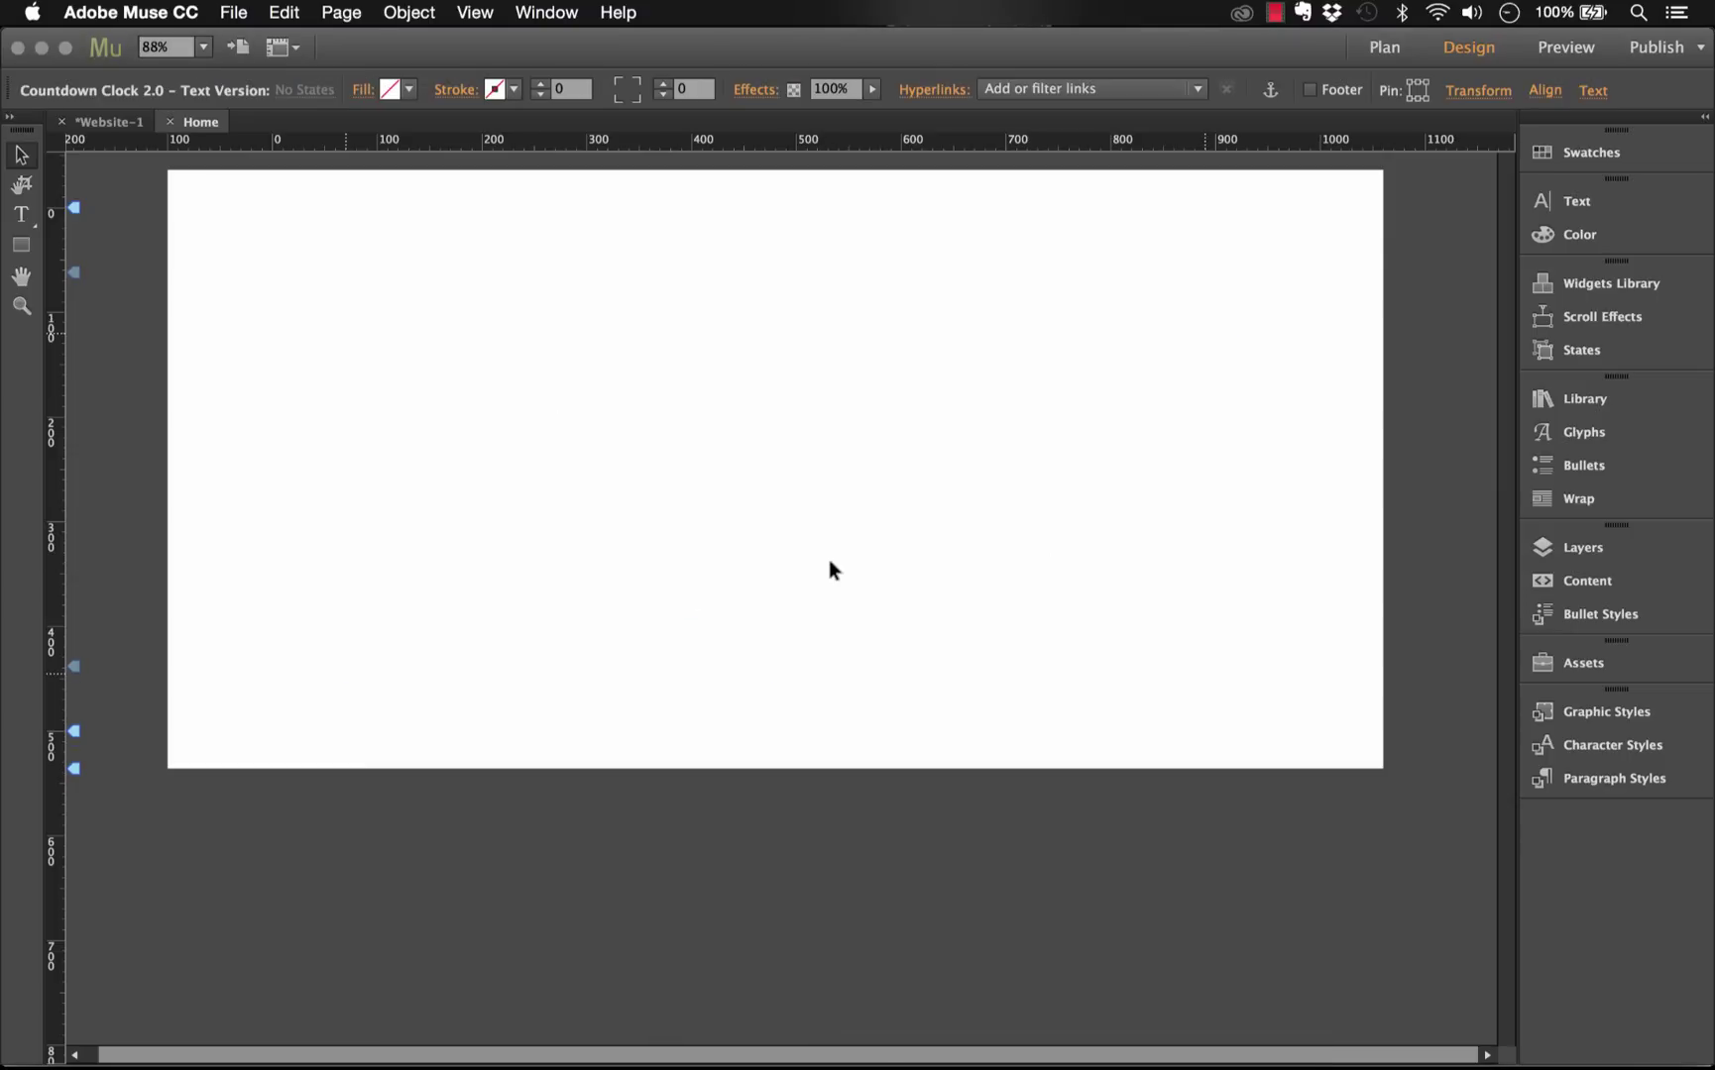
Place the Circle Countdown Clock from the library near the page centre
left_click(1592, 401)
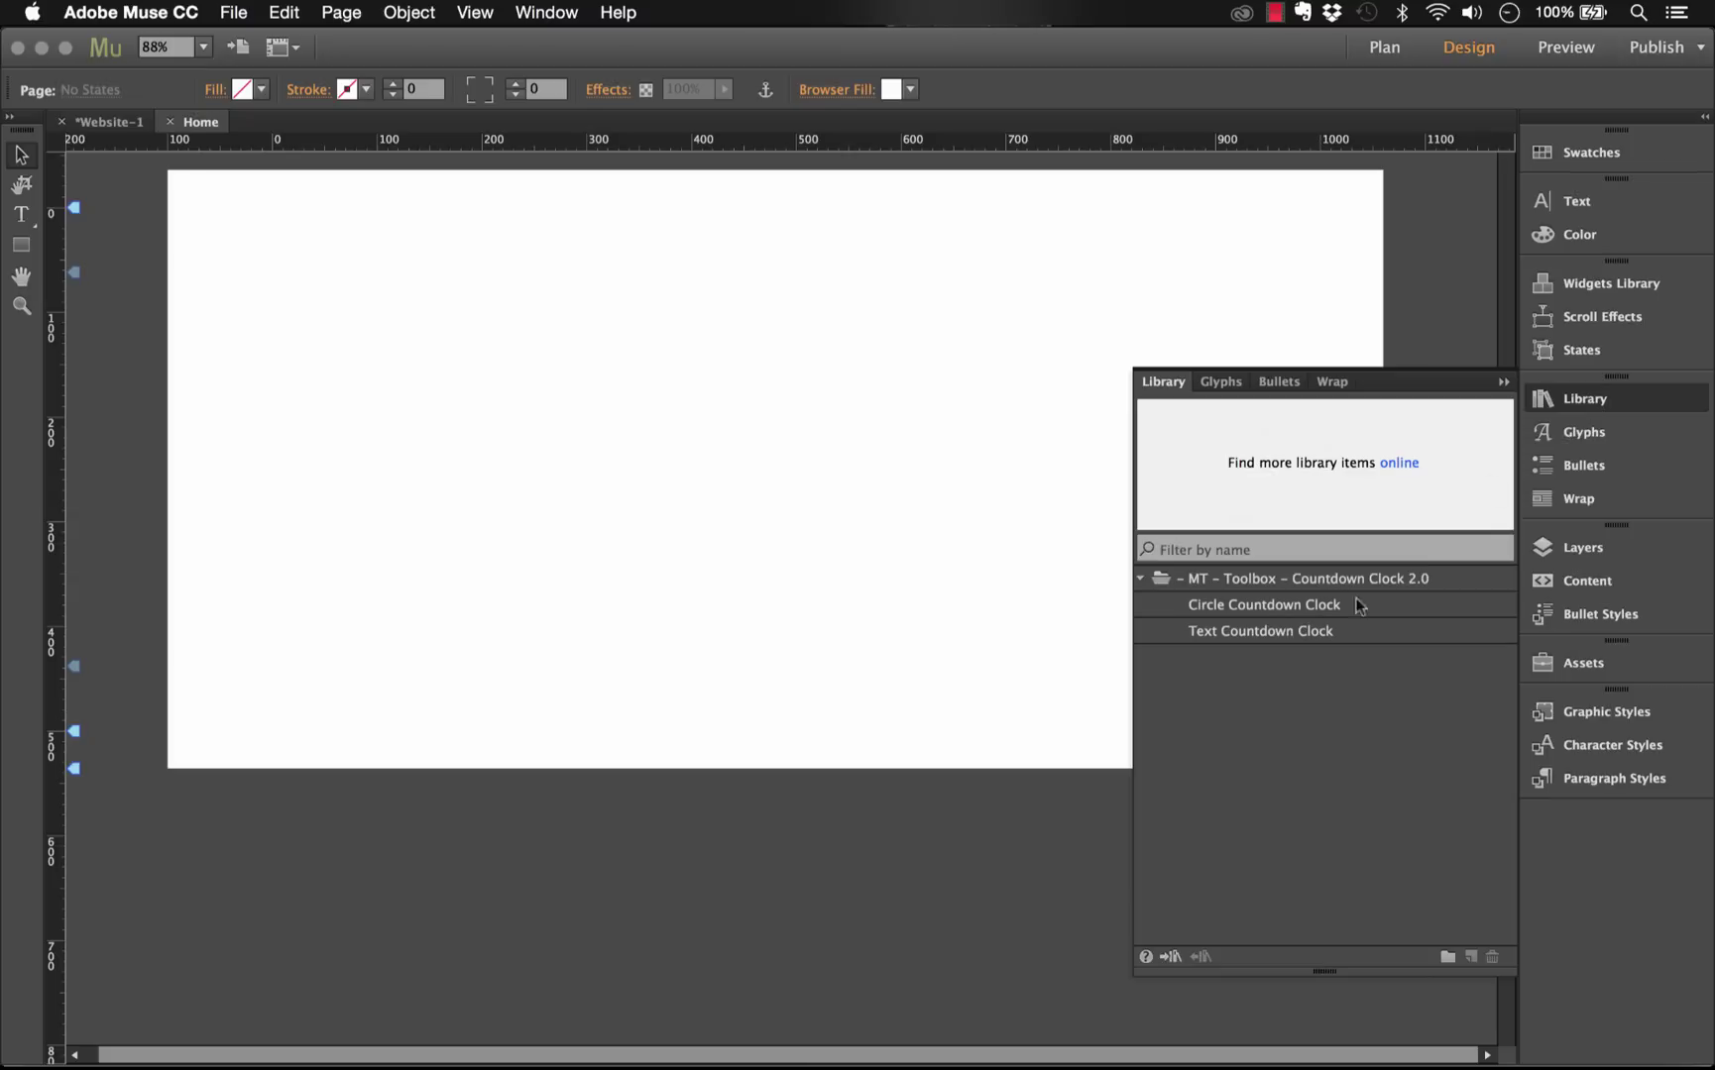
left_click(1304, 608)
left_click_drag(1286, 609, 367, 353)
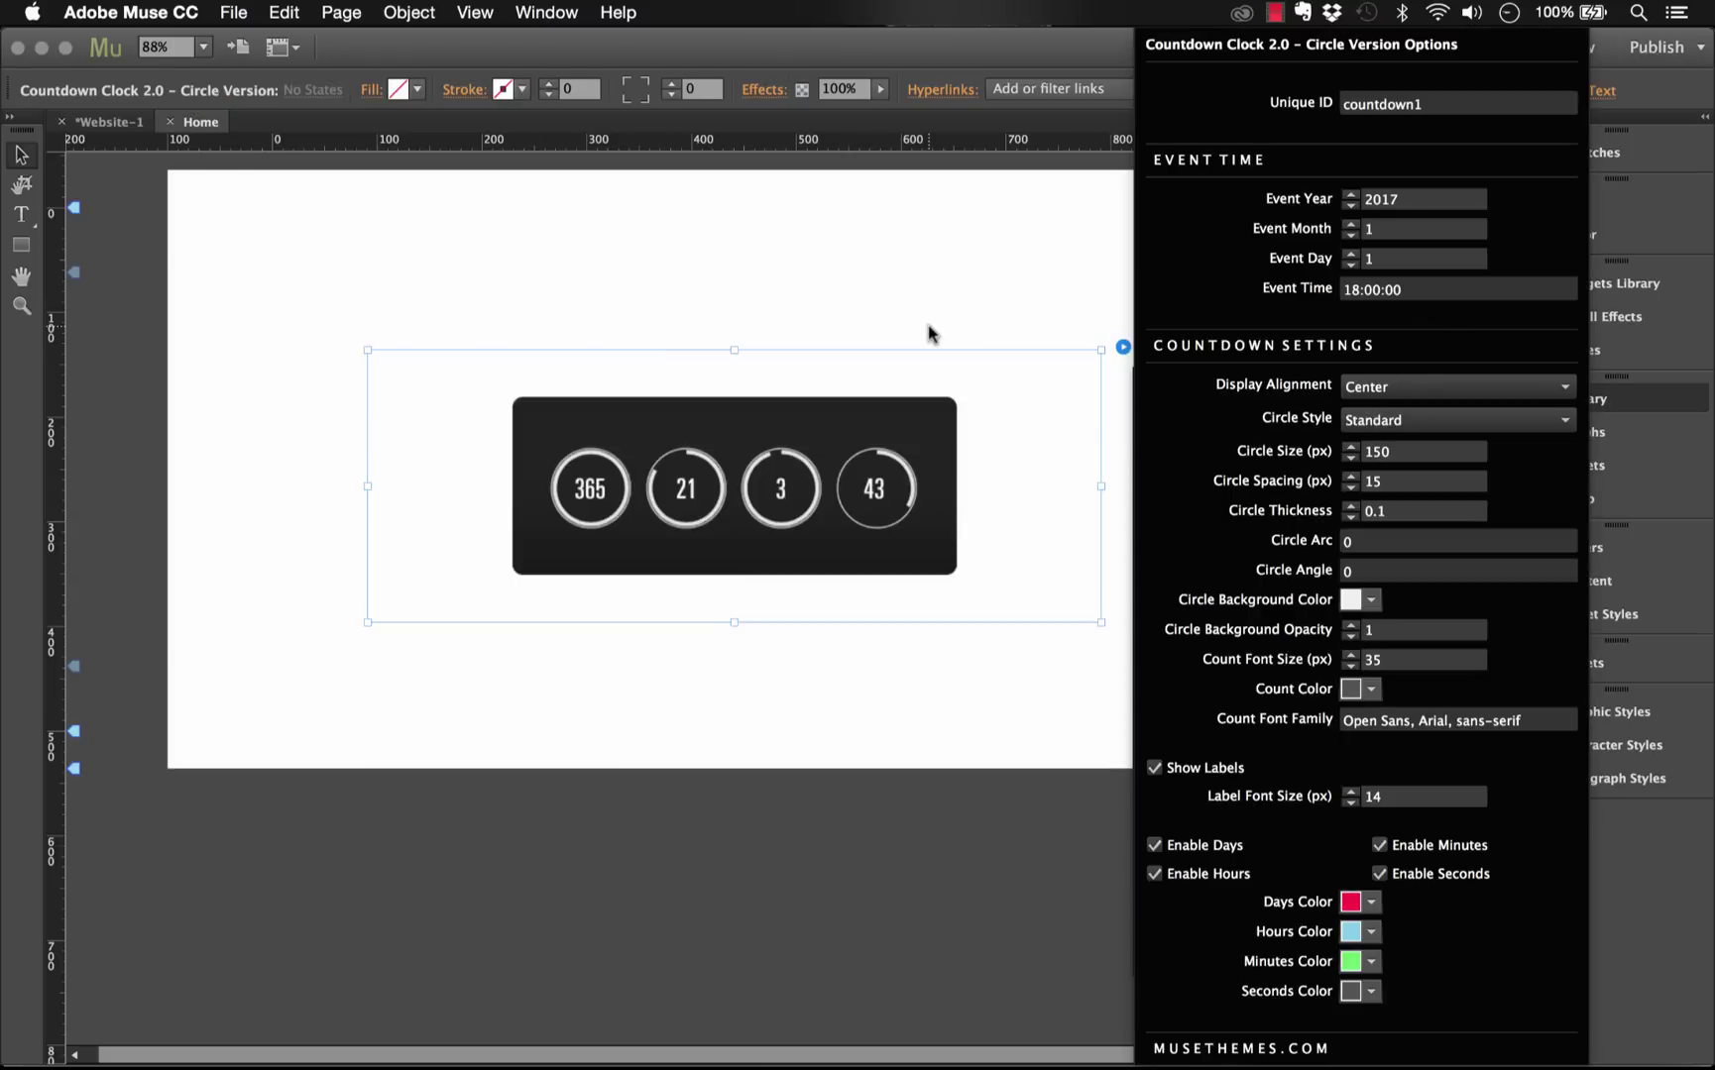
left_click(1105, 372)
left_click(1142, 413)
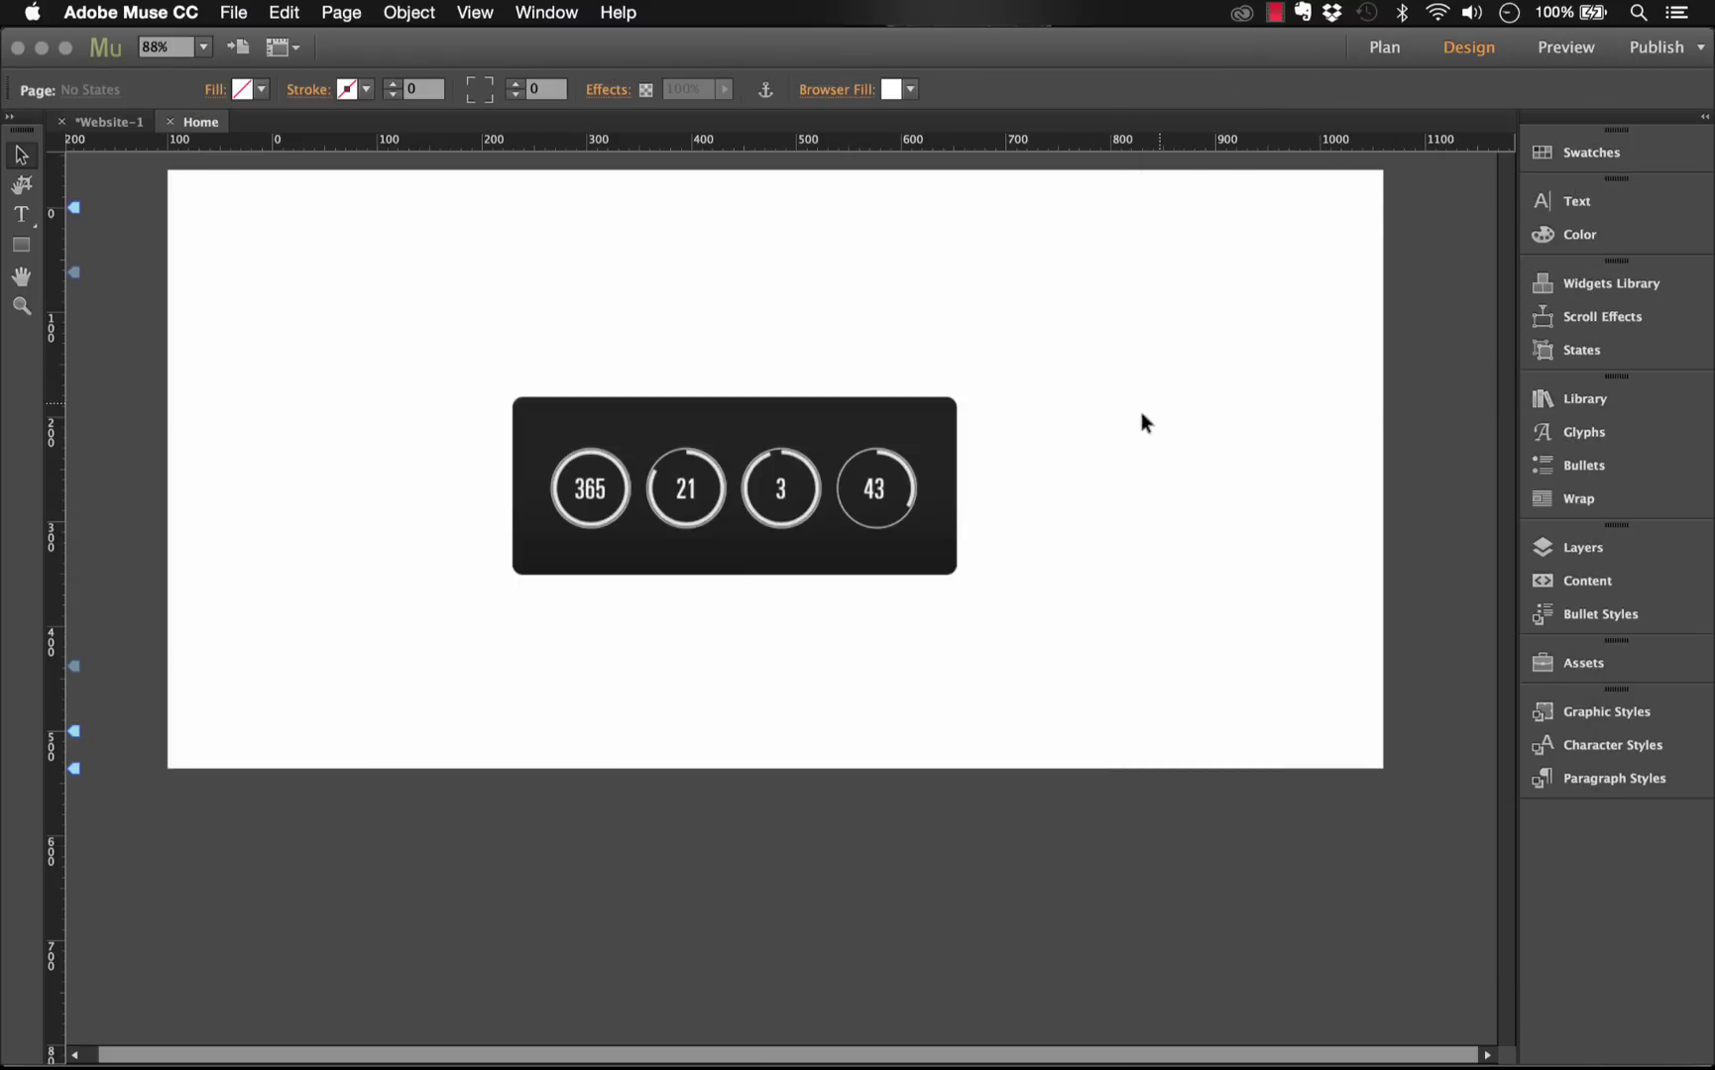
Open the circle clock's options and keep the Standard circle style
left_click(964, 440)
left_click(1121, 347)
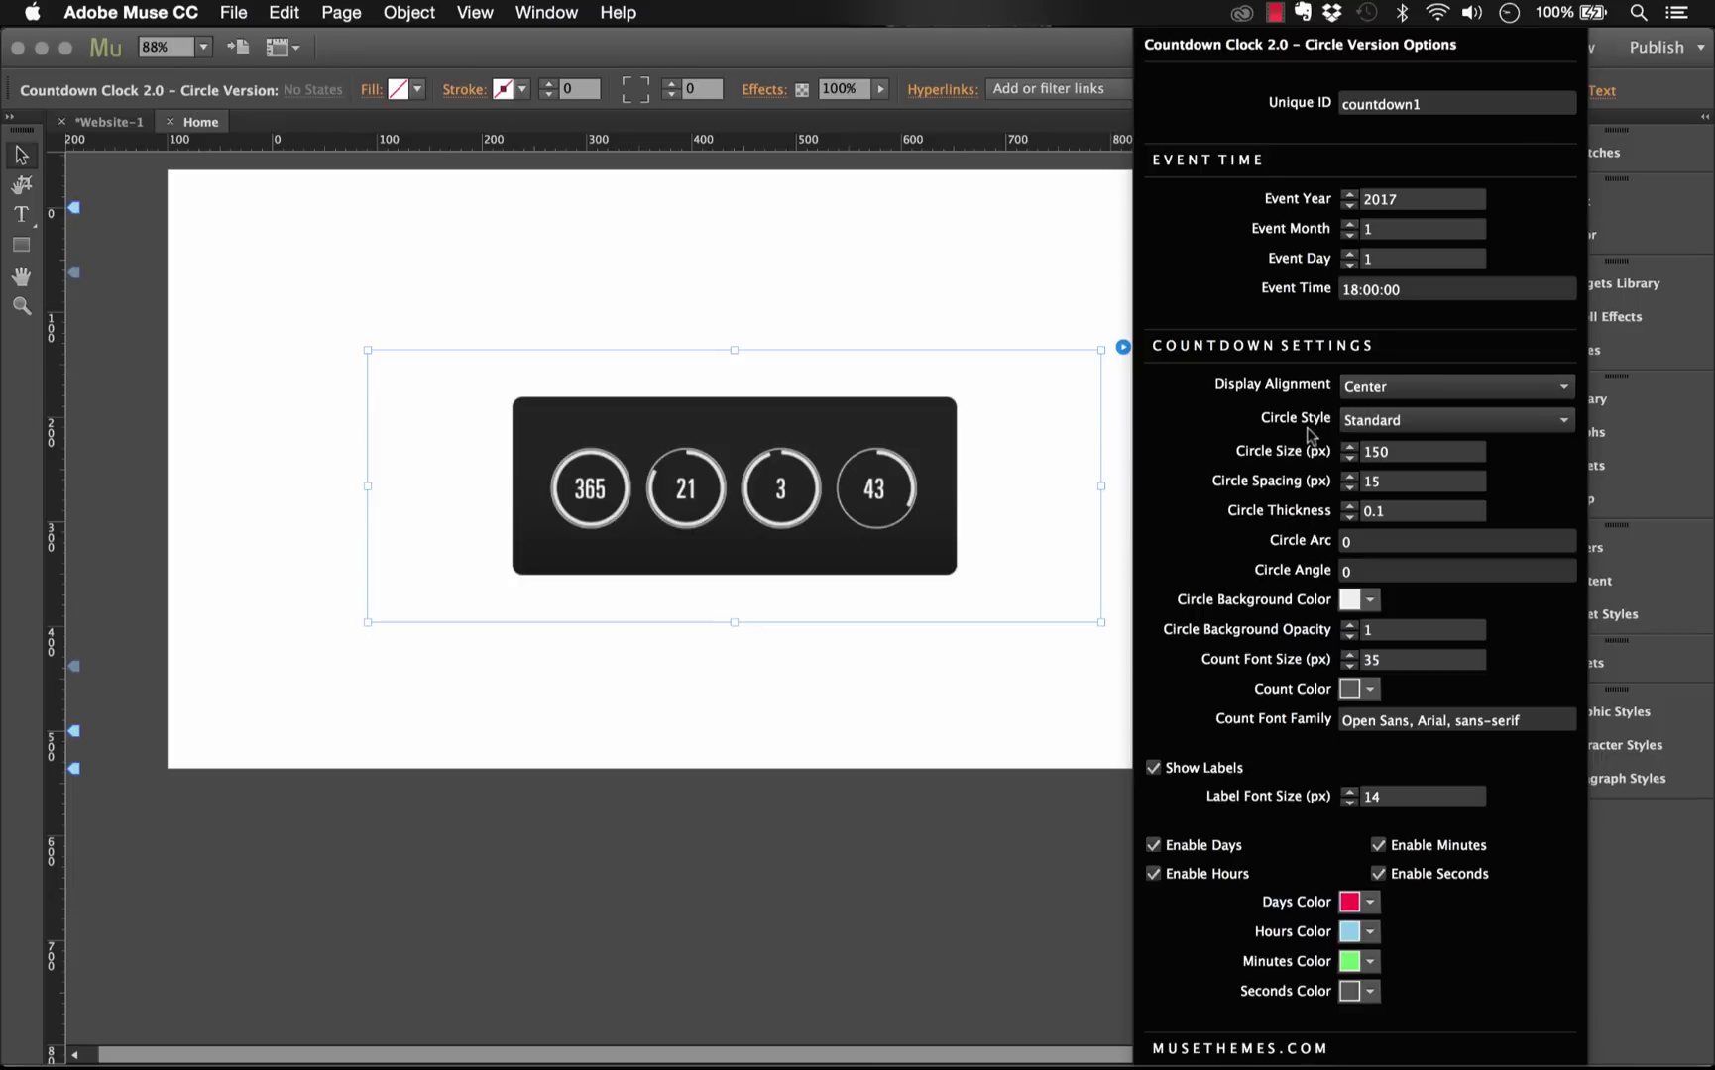
left_click(1385, 421)
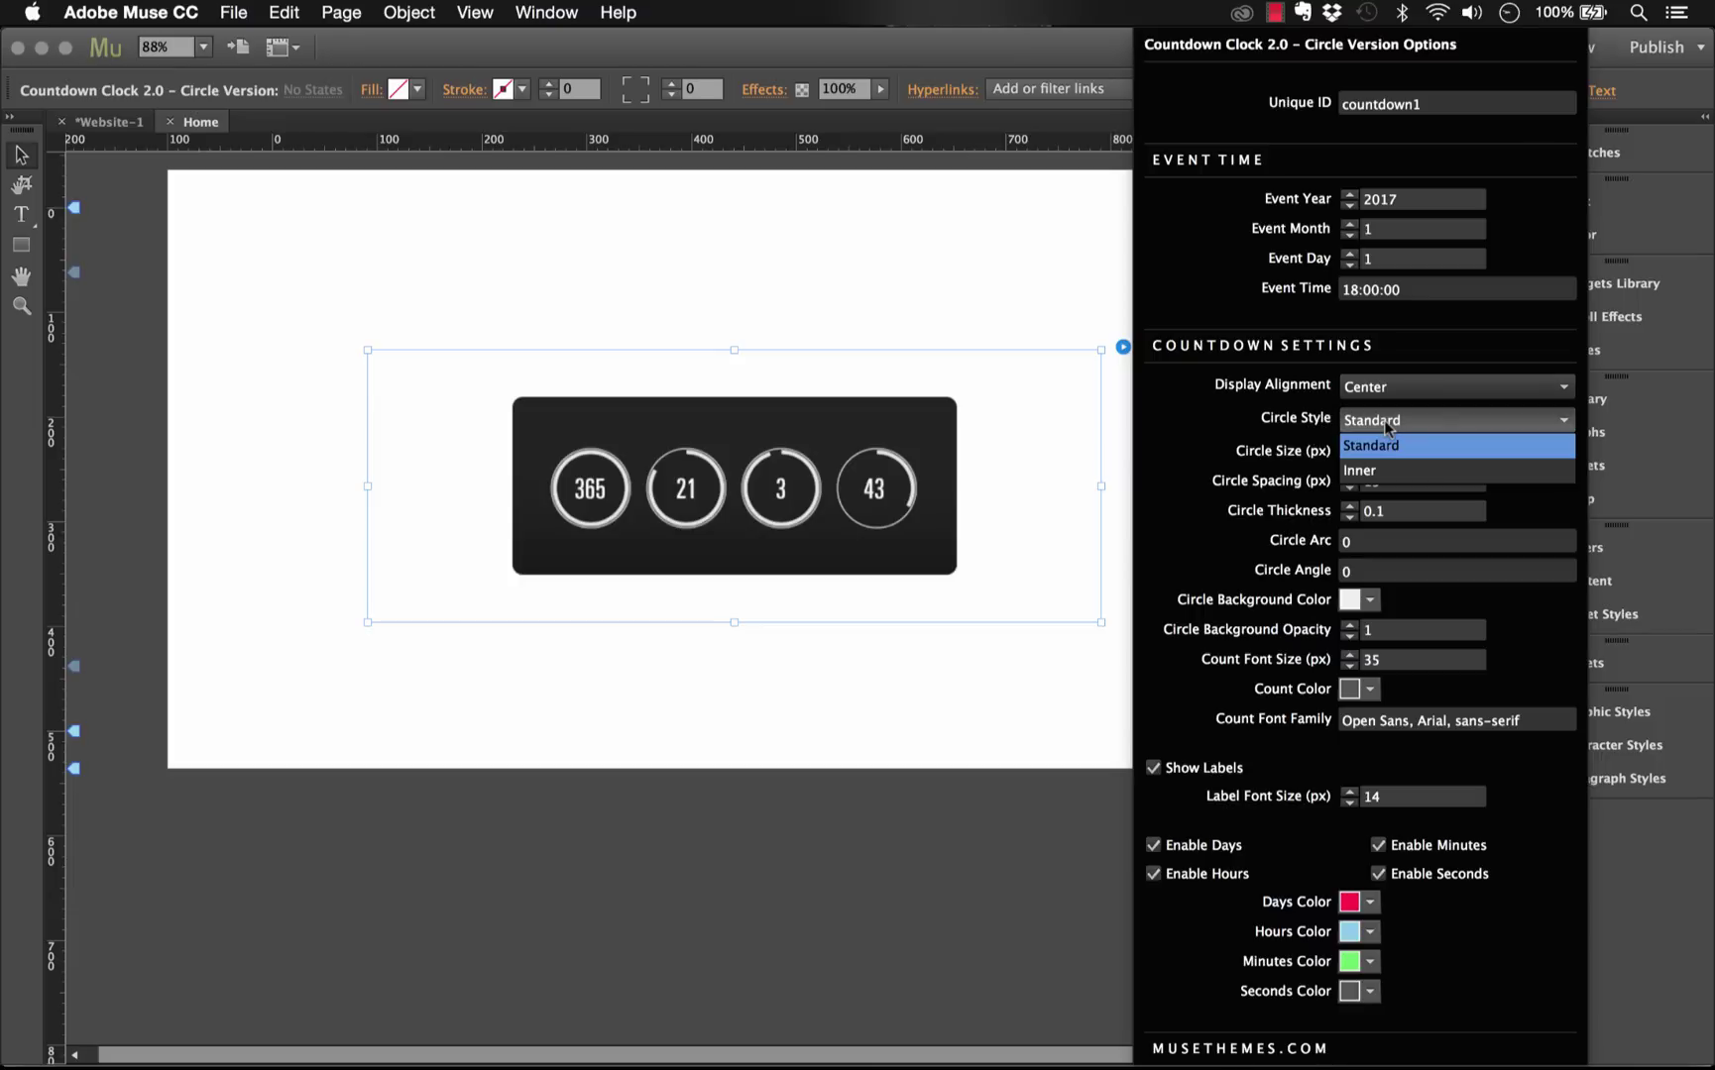
left_click(1358, 418)
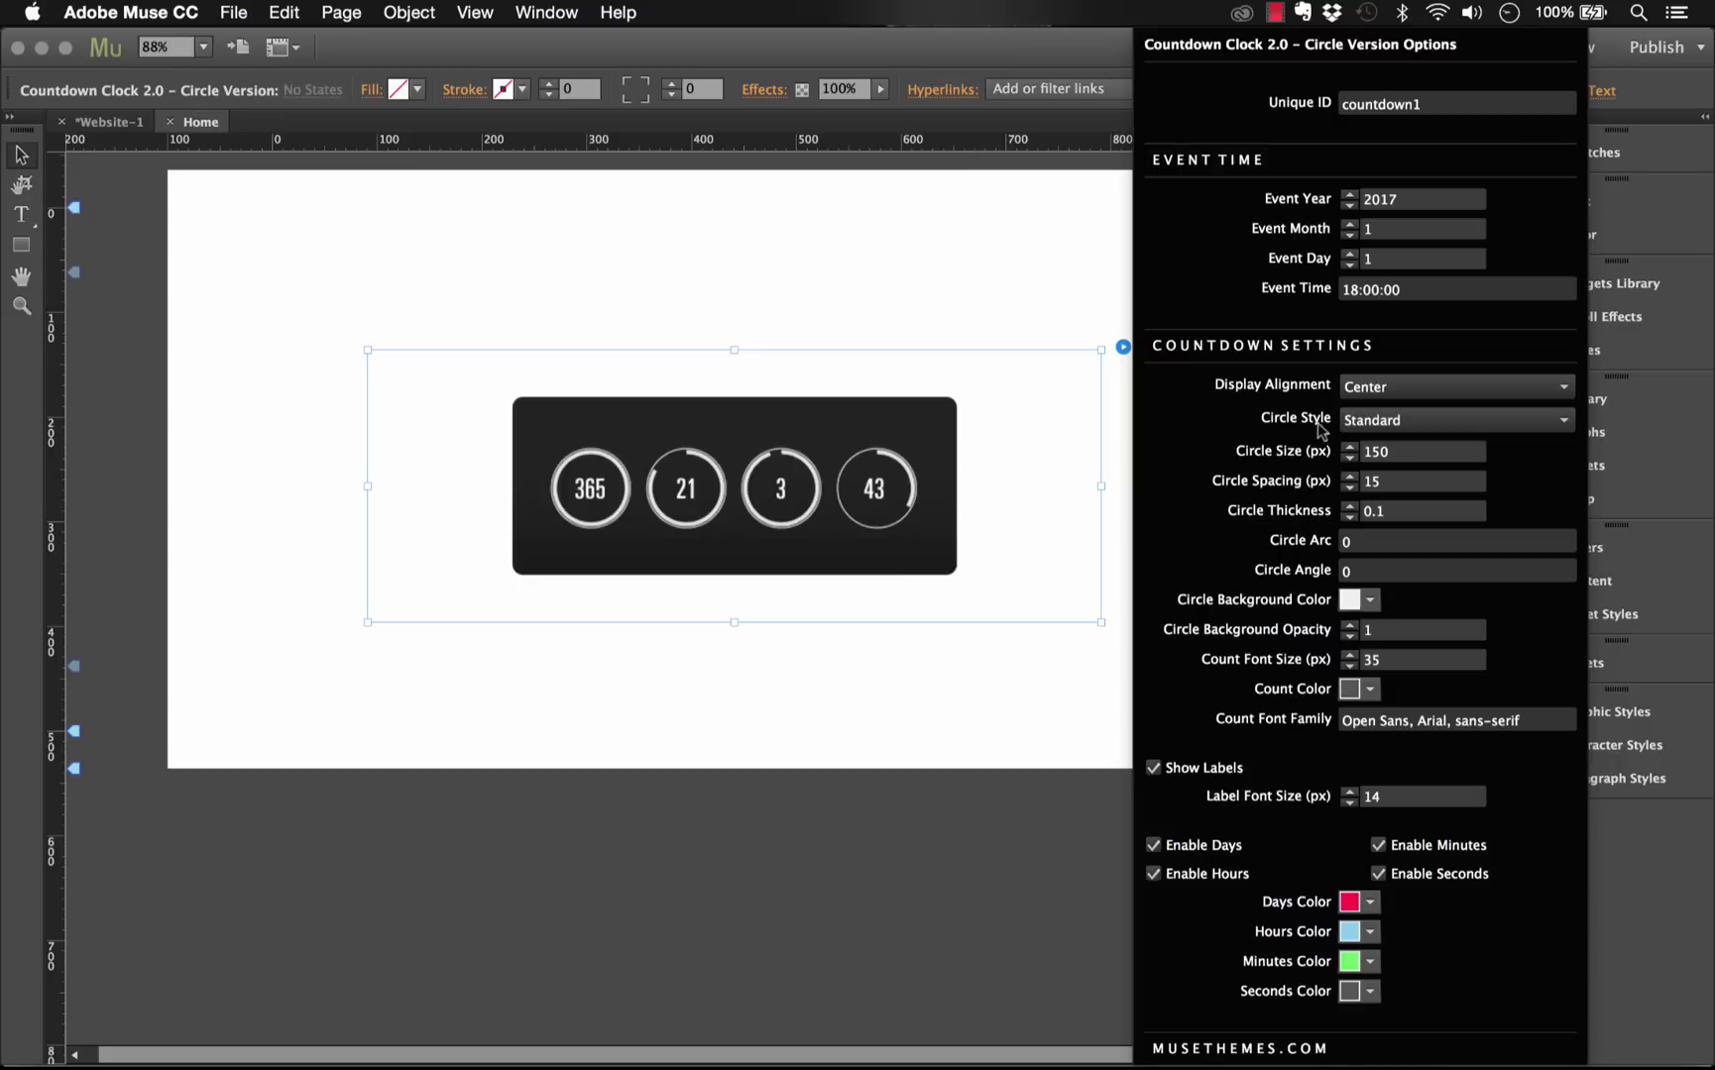
Preview the circle countdown page in the browser
left_click(801, 416)
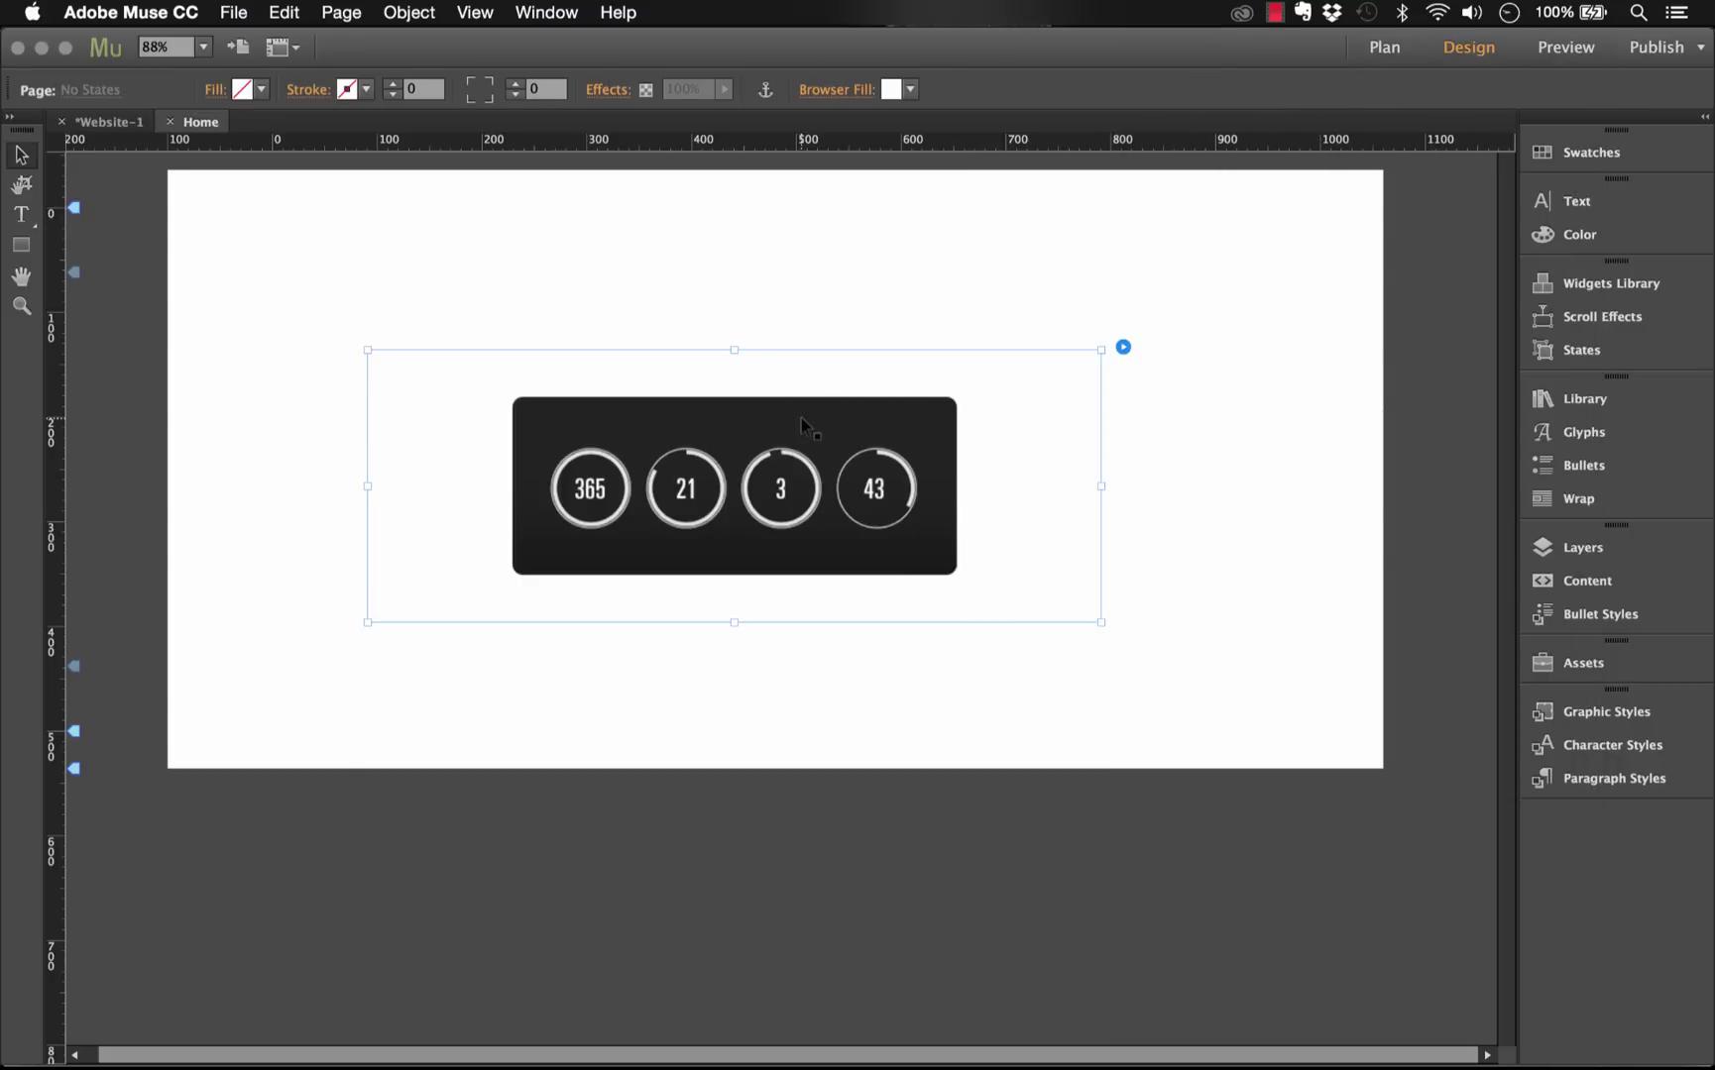
left_click(235, 16)
left_click(298, 390)
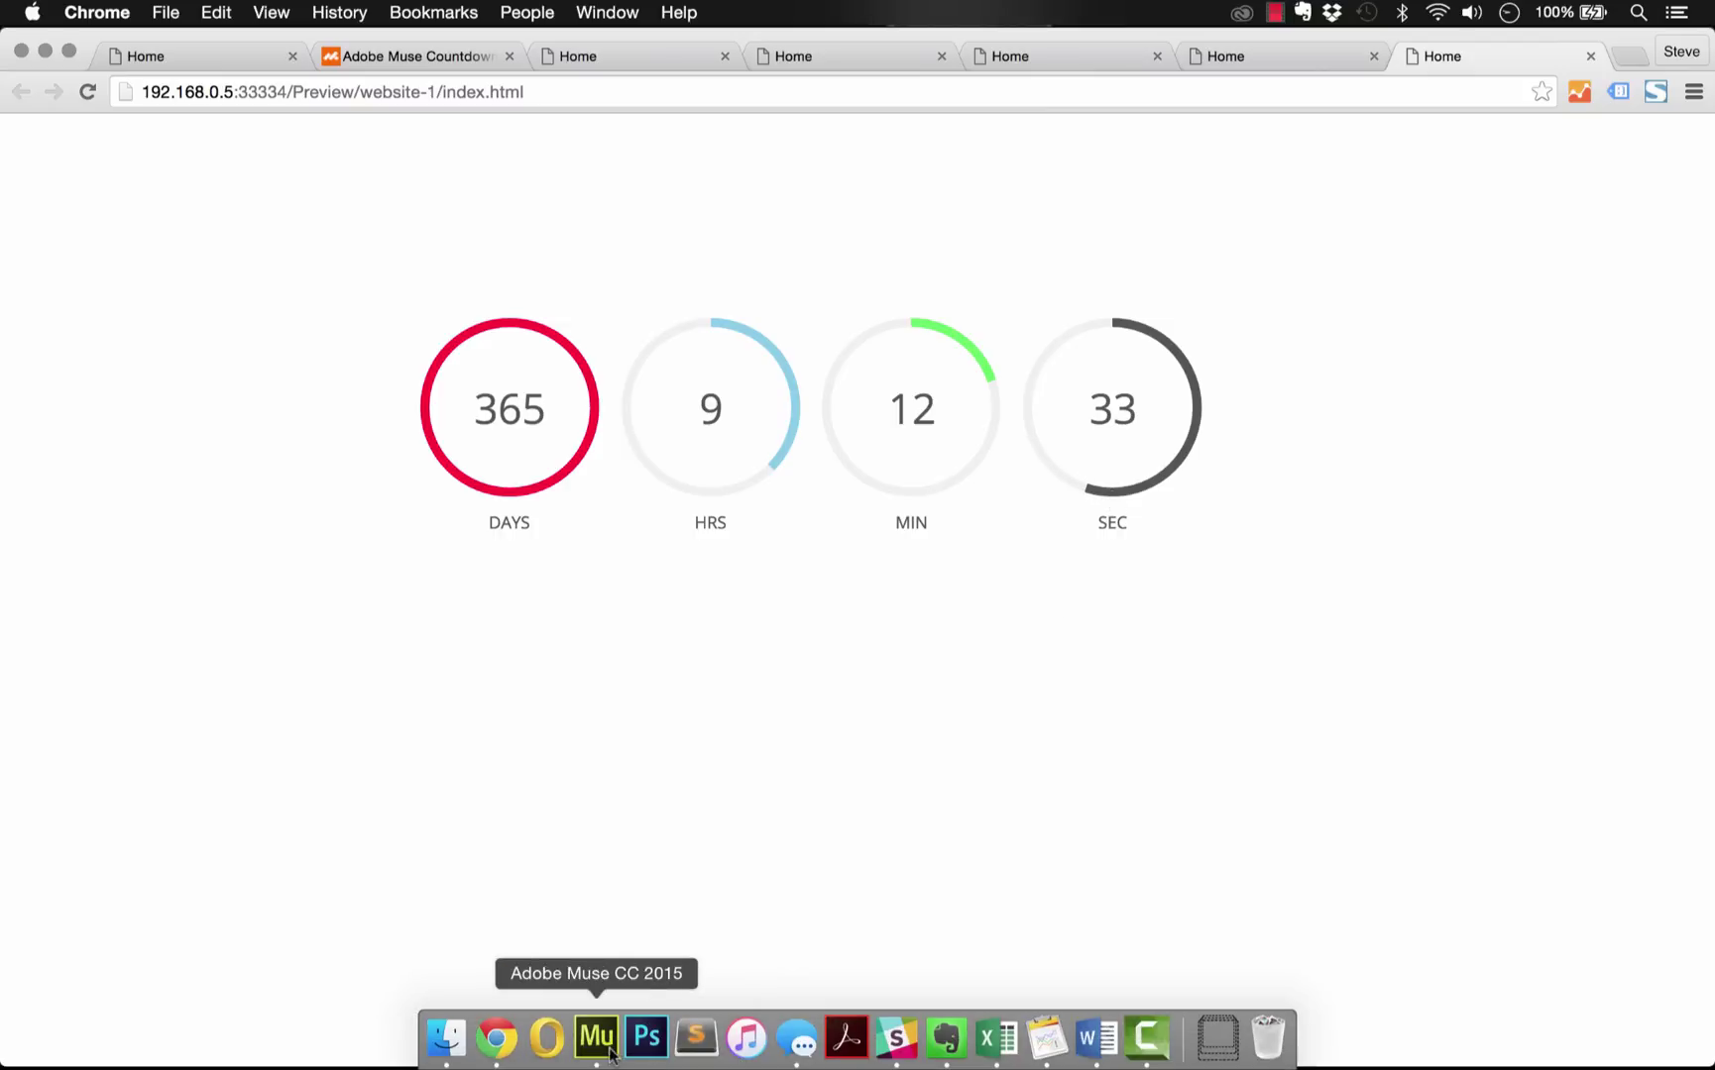
Change the circle clock's Circle Style to Inner
left_click(594, 1036)
left_click(1124, 346)
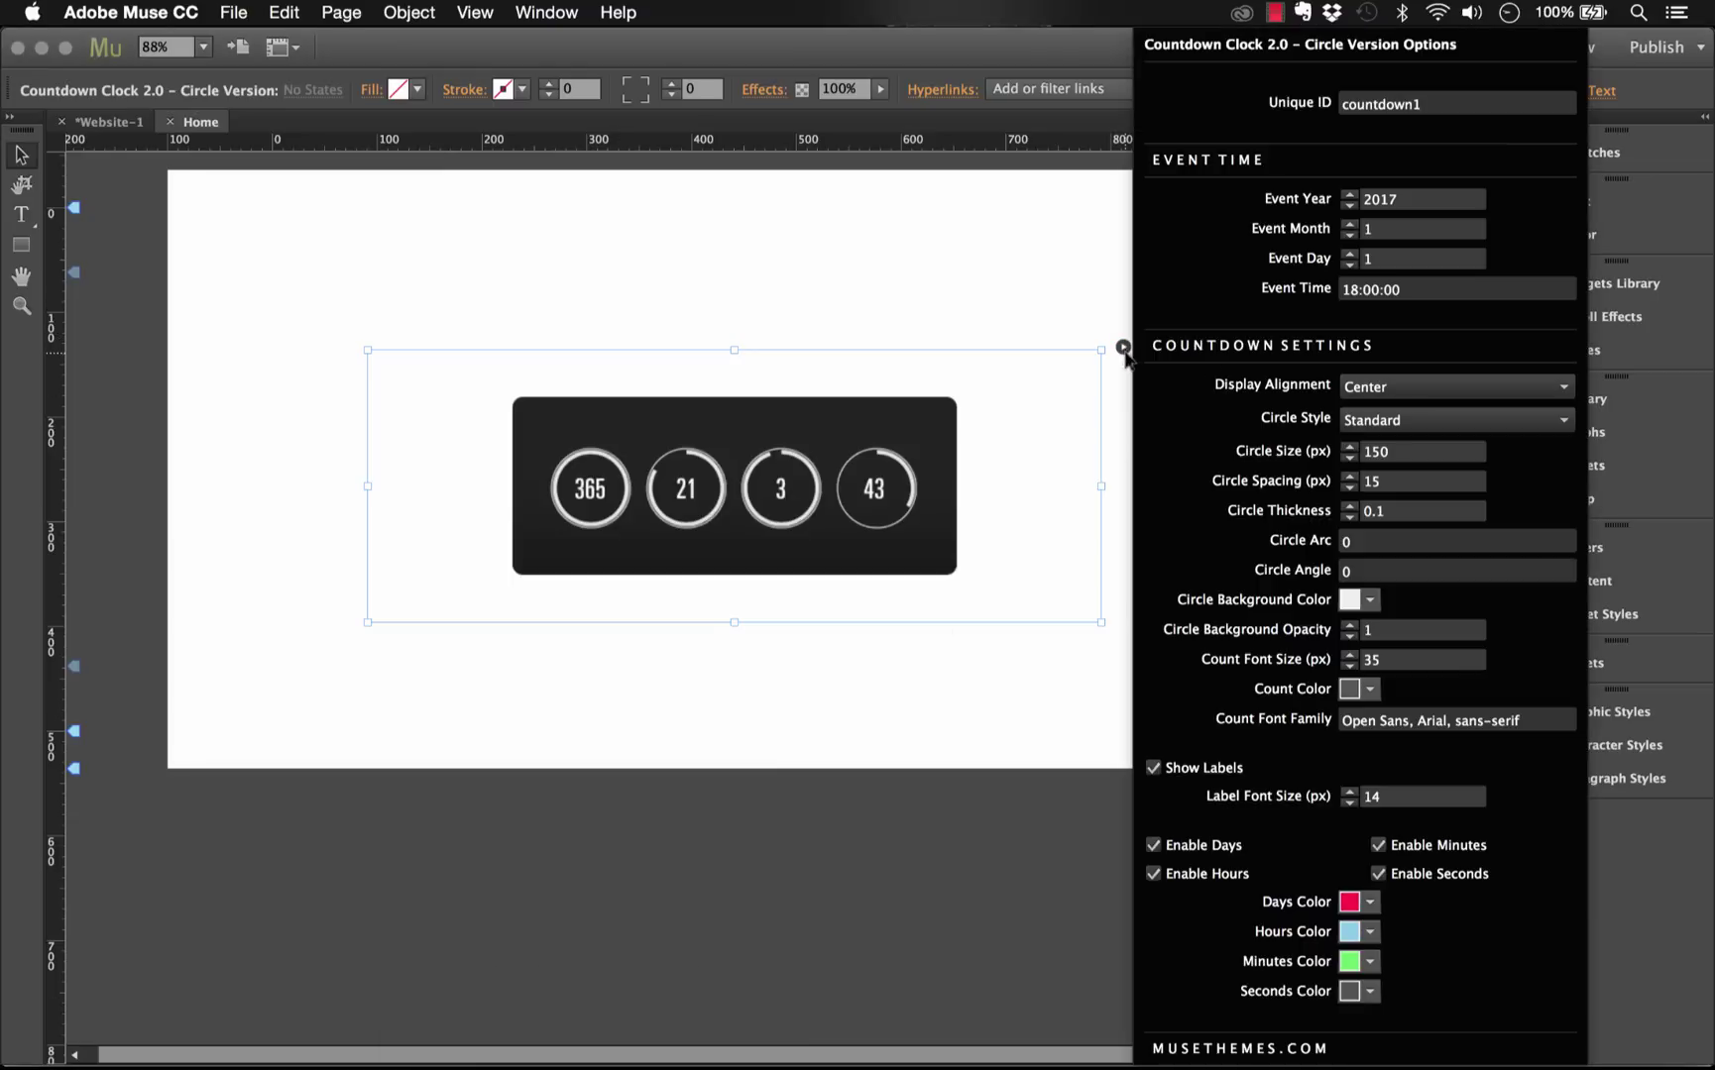
left_click(1424, 422)
left_click(1378, 472)
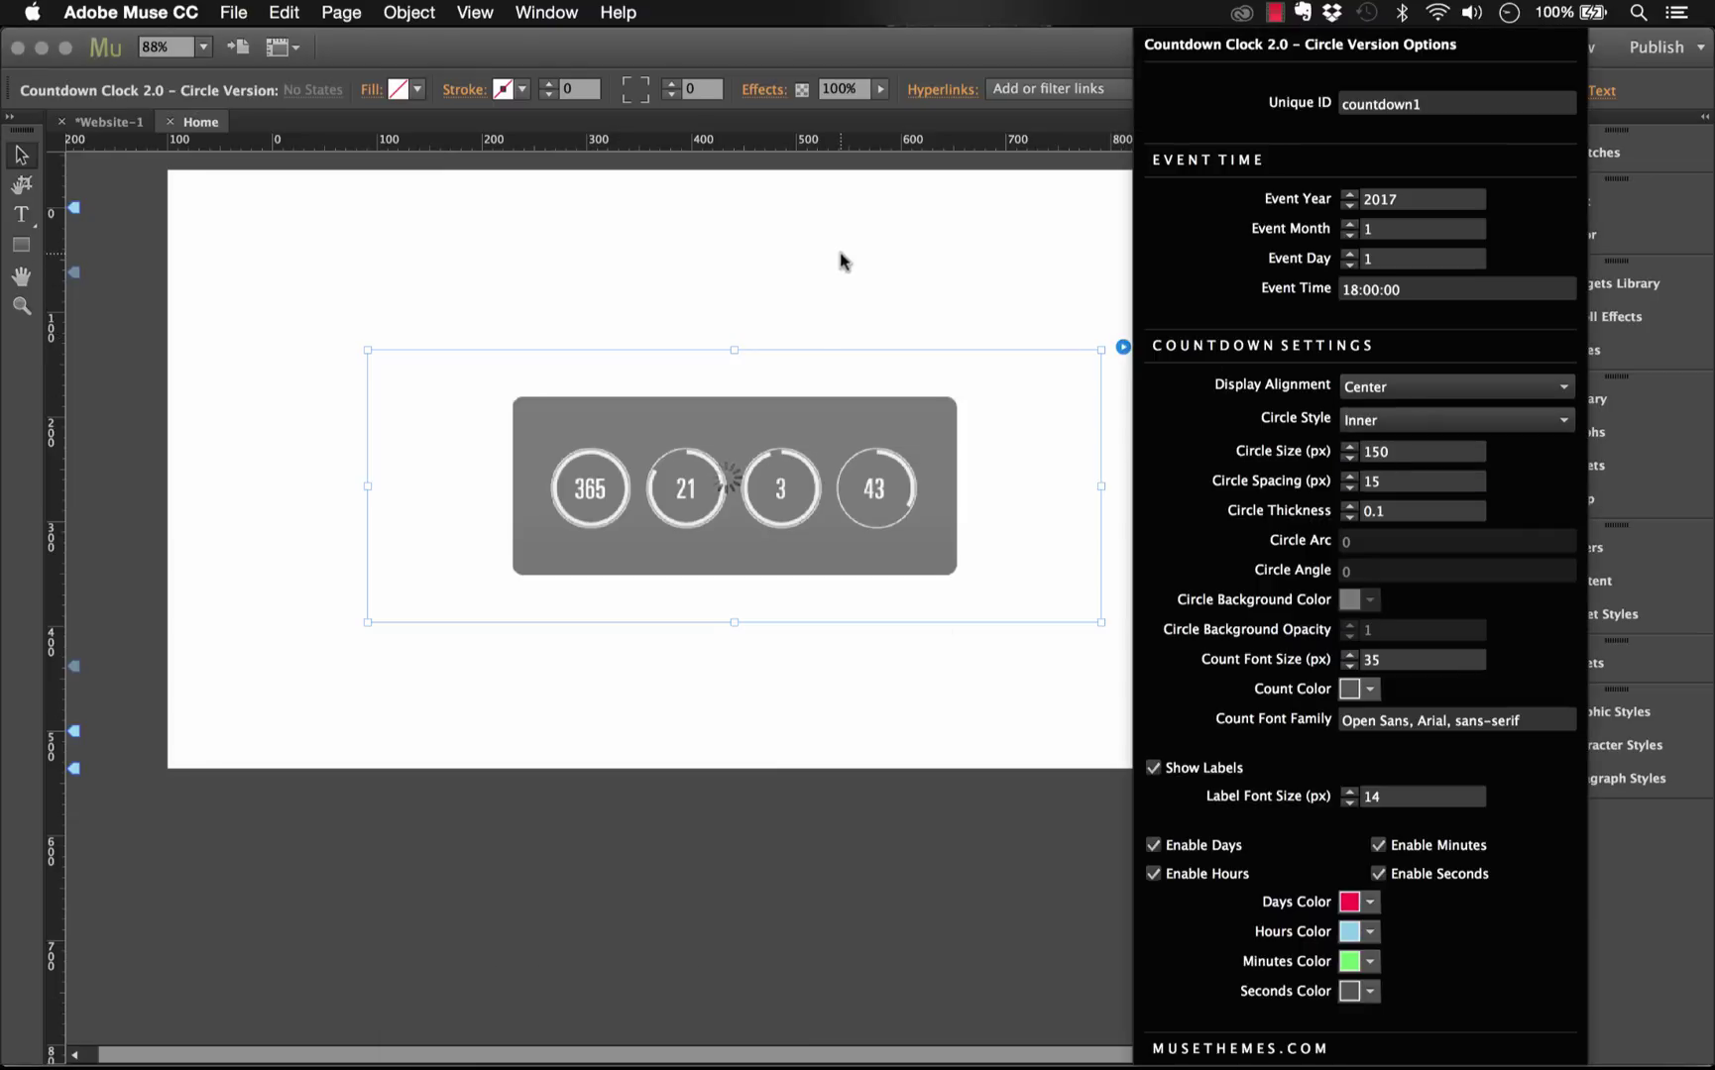
Preview the page with the inner-style rings in Google Chrome
left_click(842, 261)
left_click(261, 8)
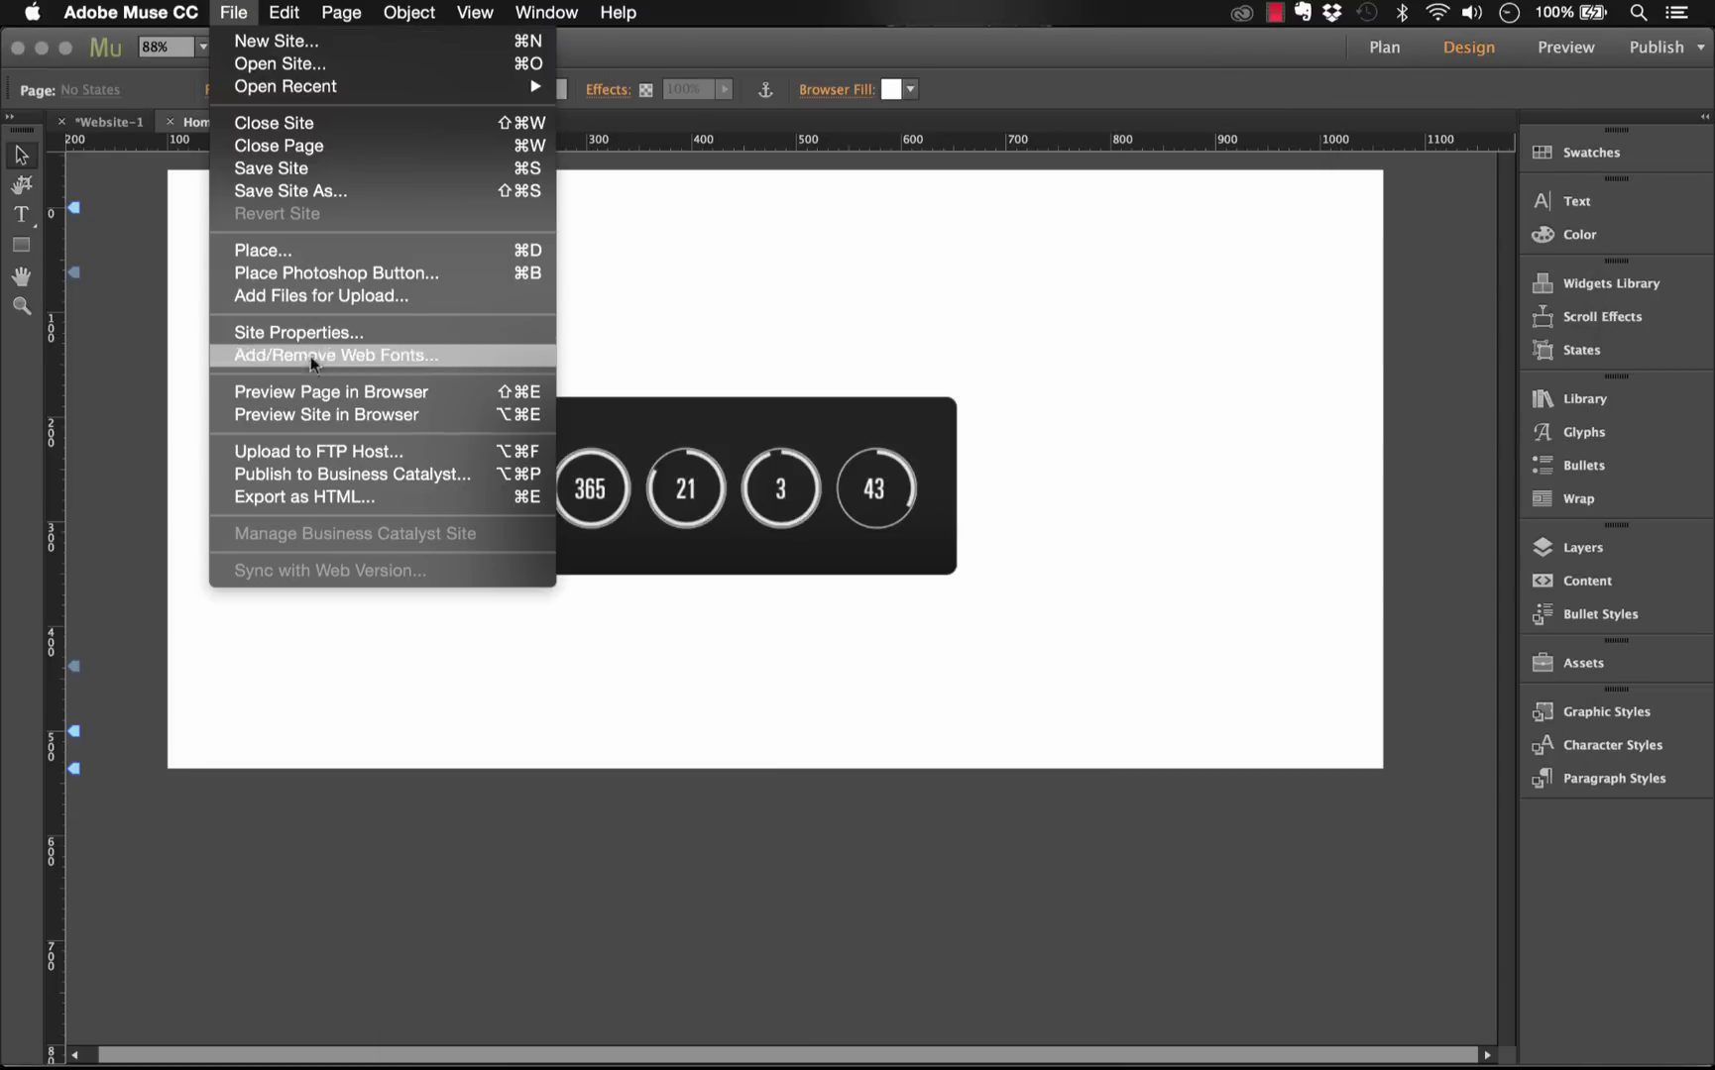
left_click(306, 401)
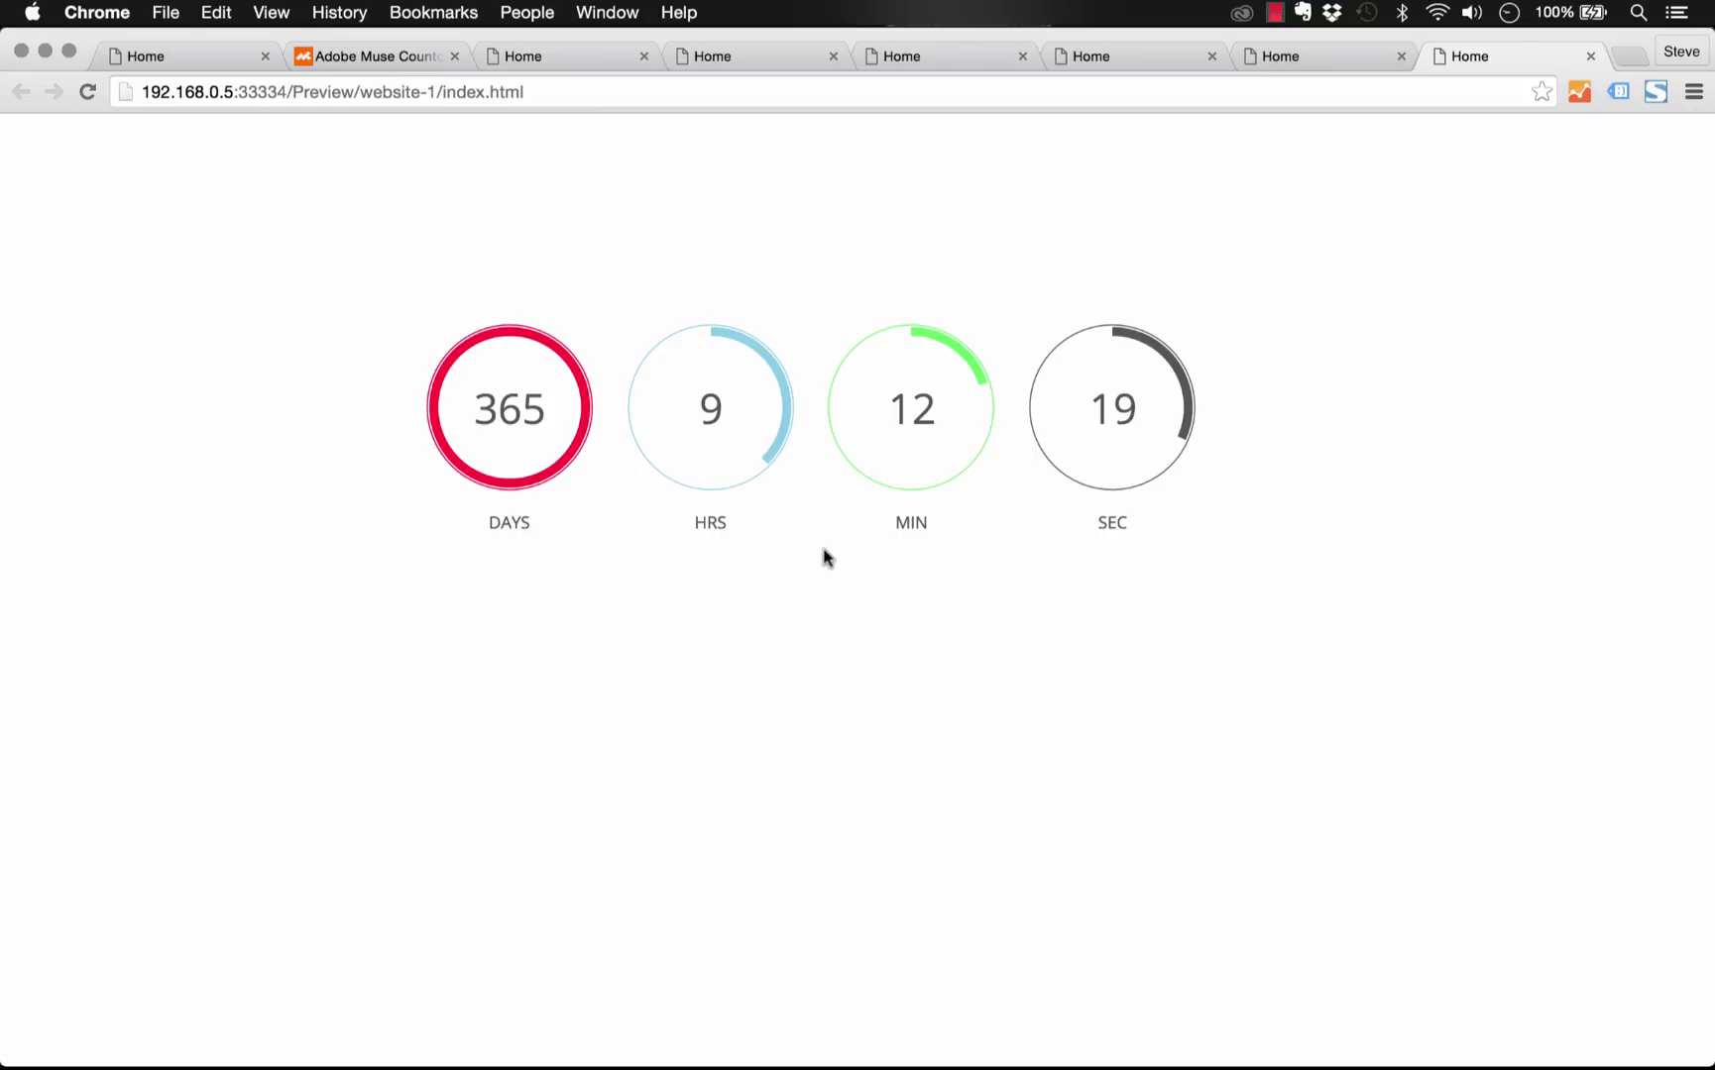
Compare with the MuseThemes countdown product preview and demo pages, then return to Muse
left_click(372, 59)
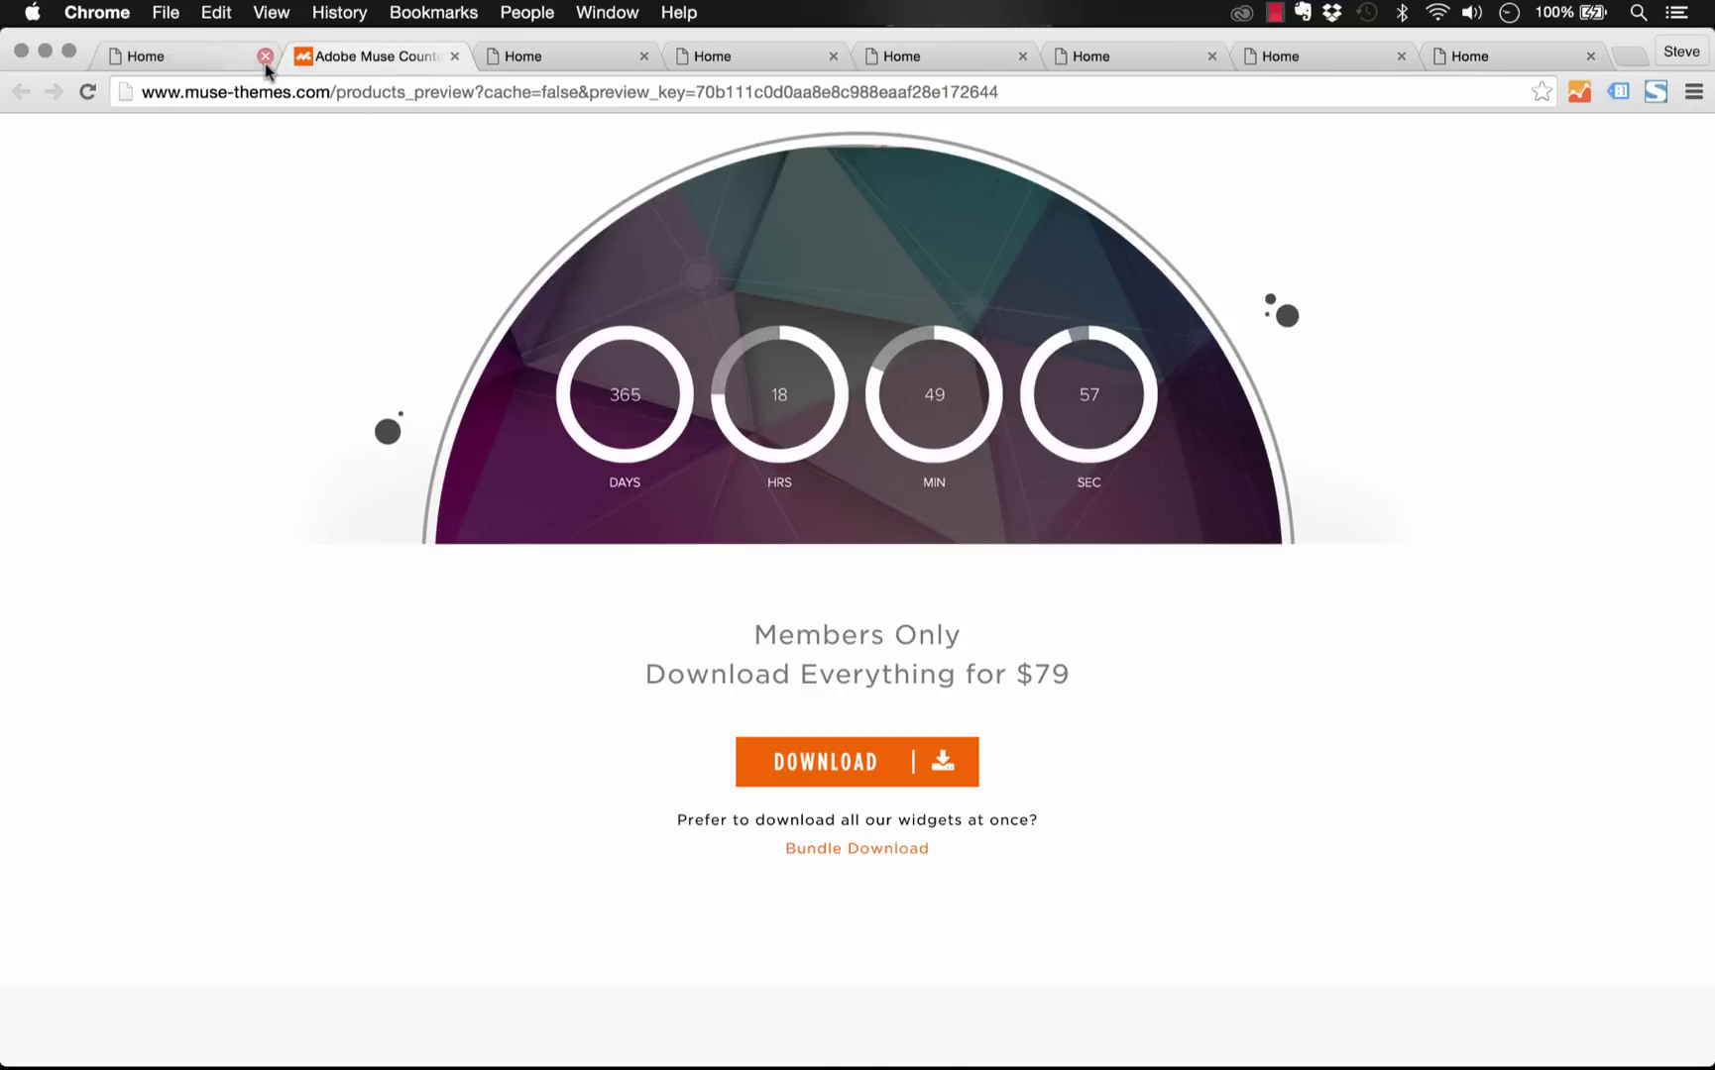
left_click(233, 58)
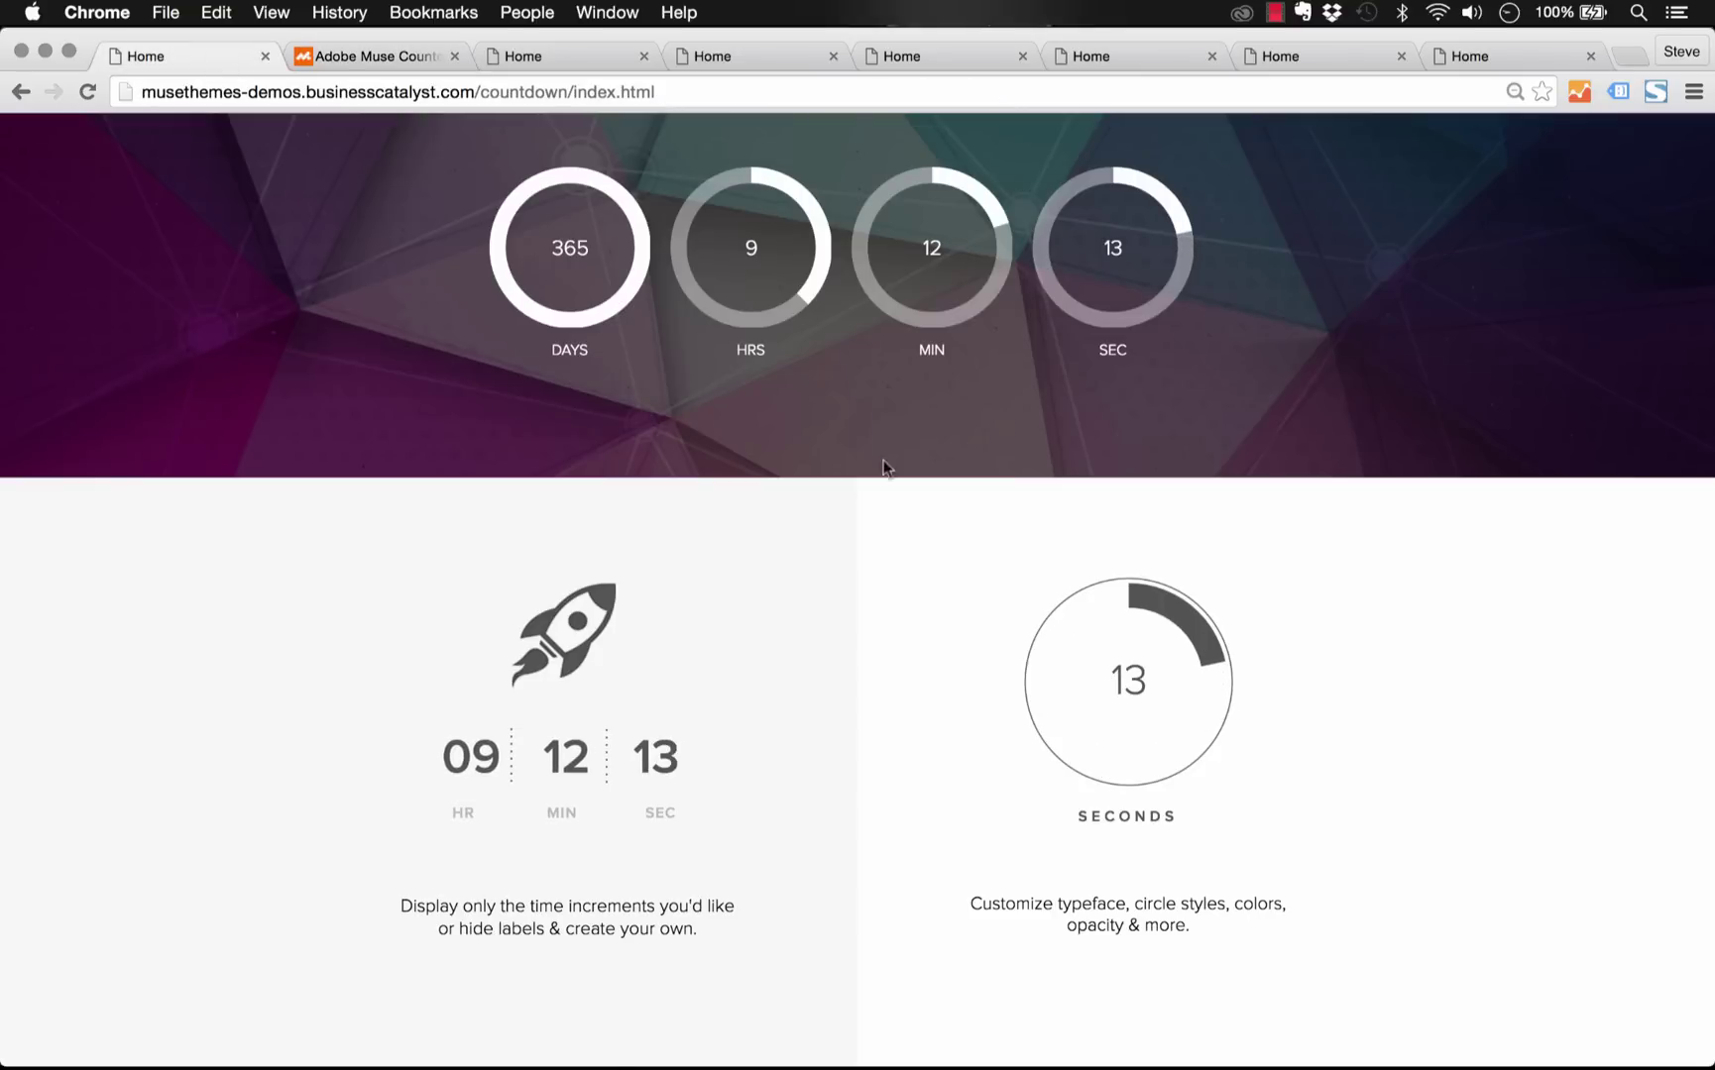
left_click(582, 1033)
Set the circle widget's Circle Style to Standard and Circle Spacing to 25
left_click(951, 466)
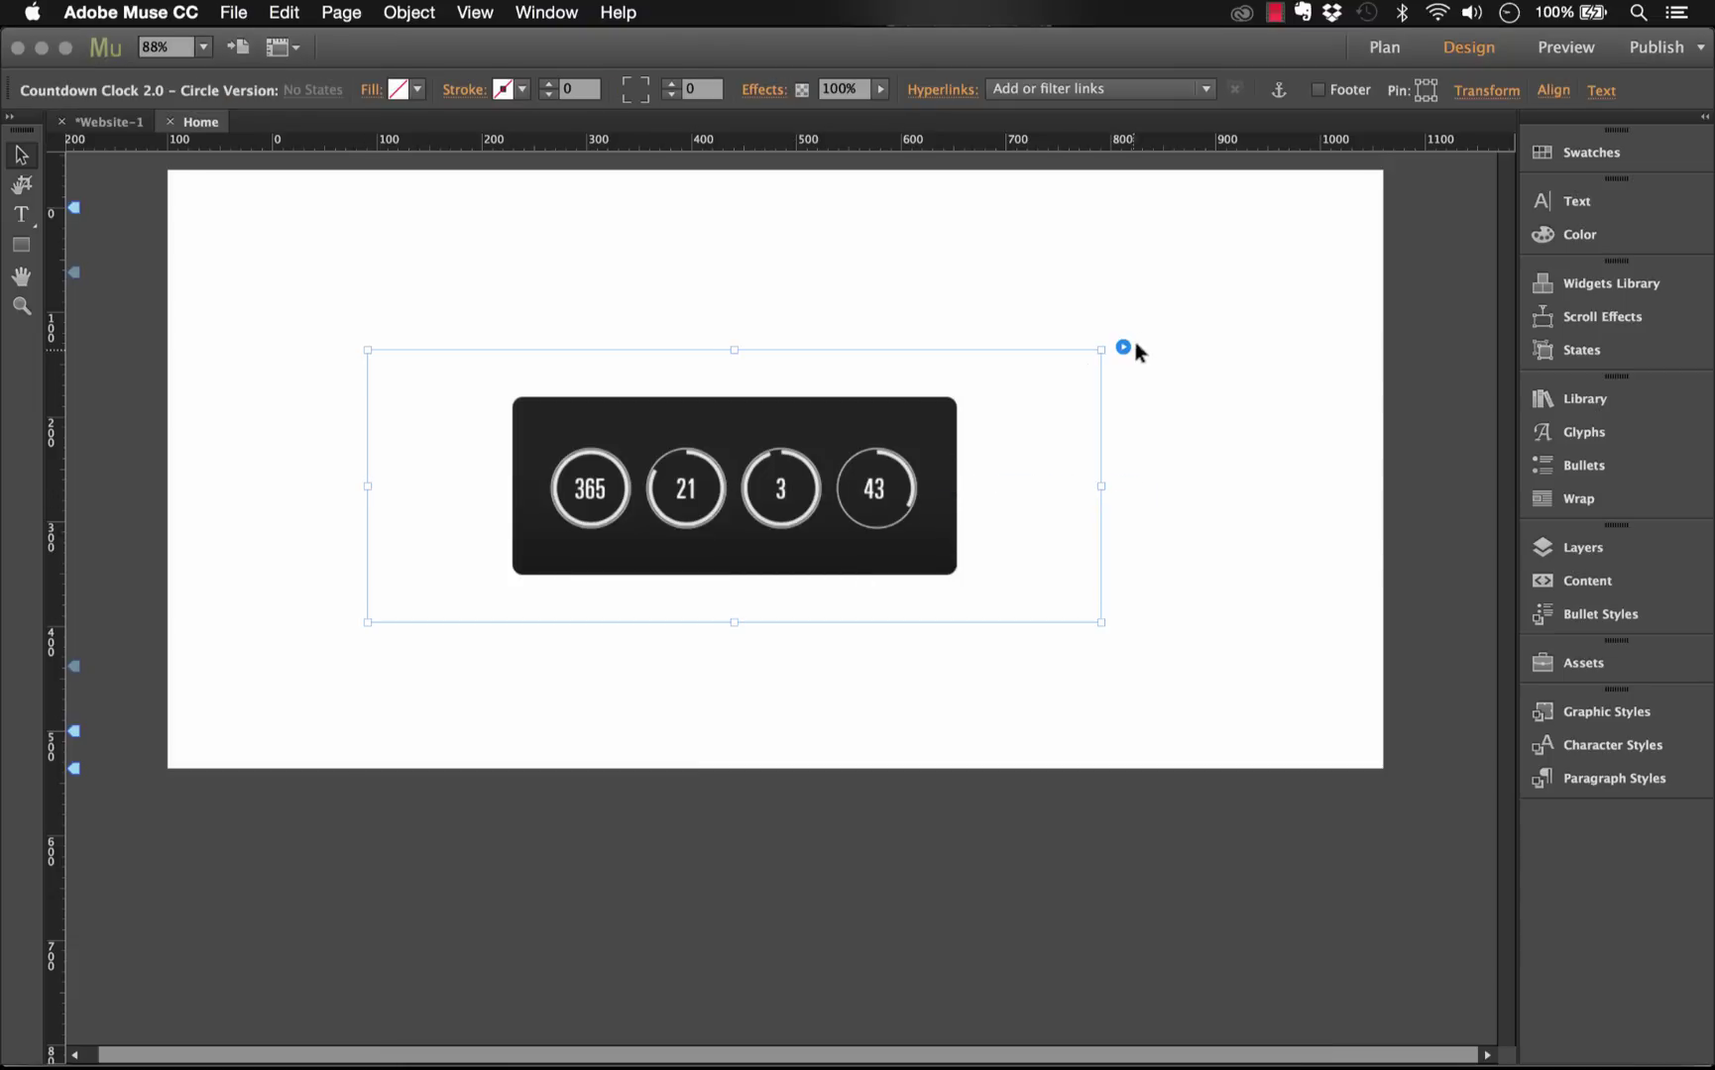
left_click(1123, 345)
left_click(1388, 420)
left_click(1374, 446)
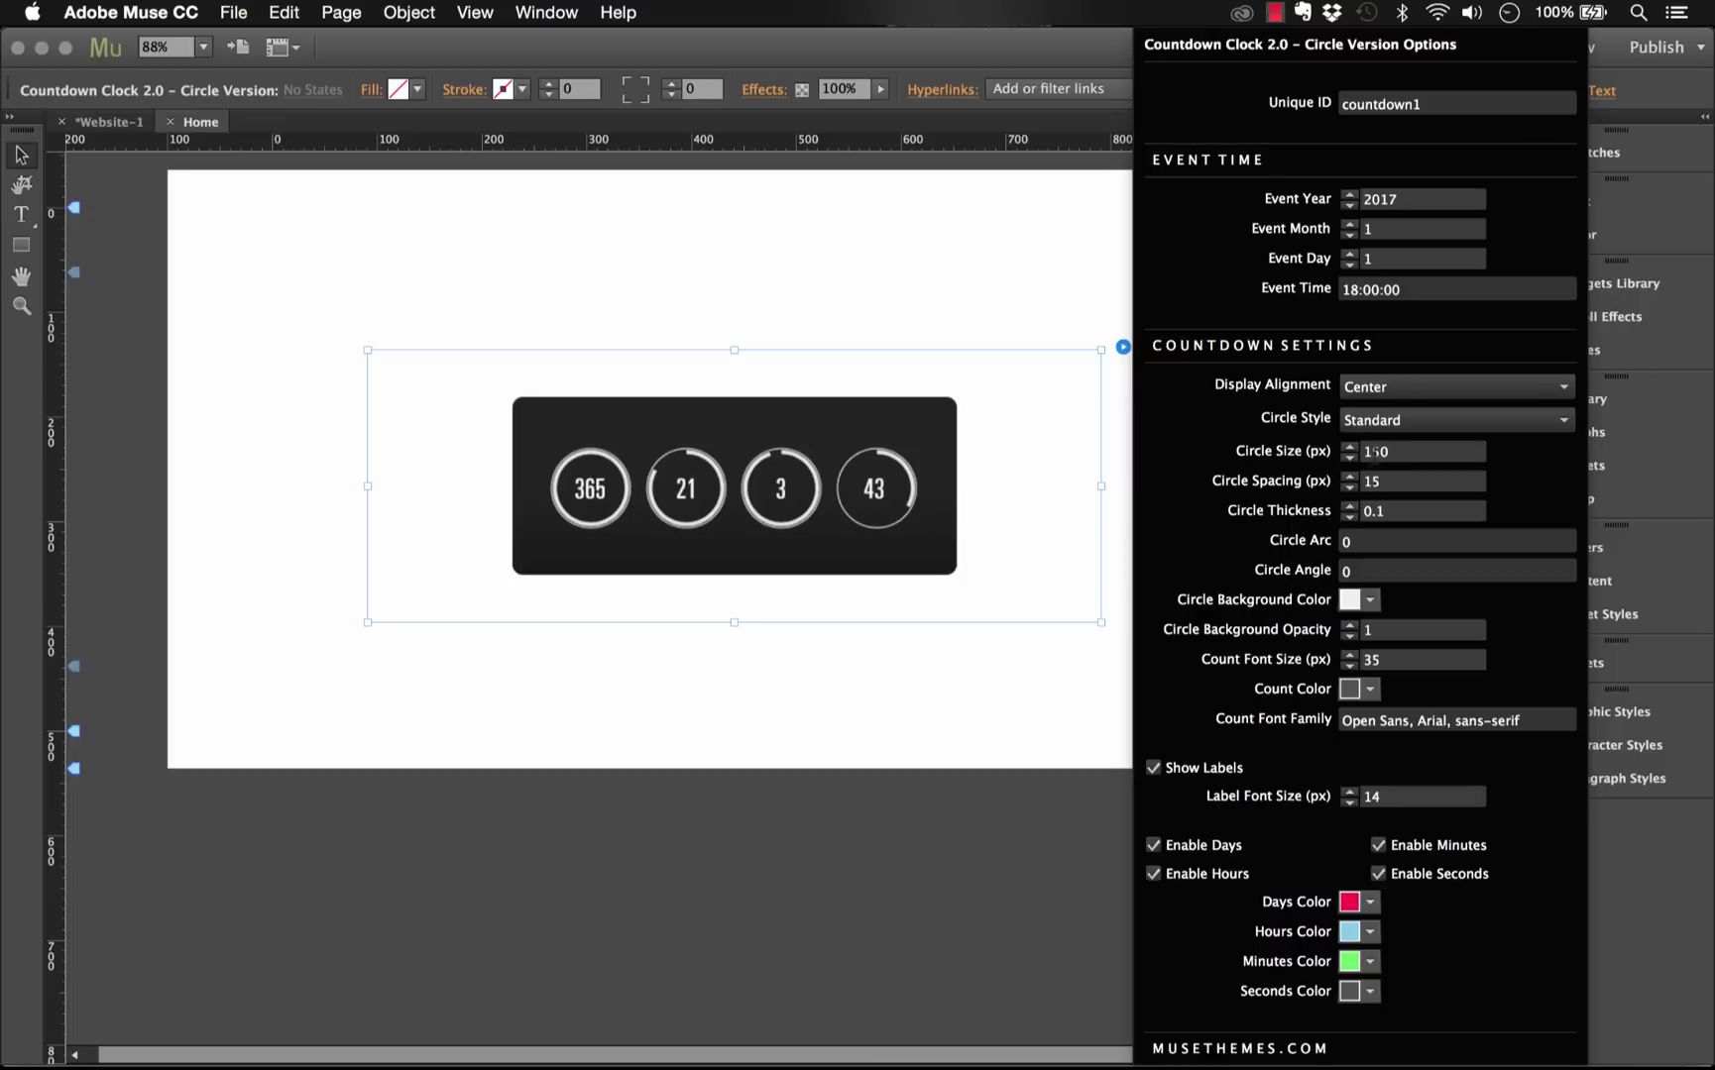
left_click(1395, 451)
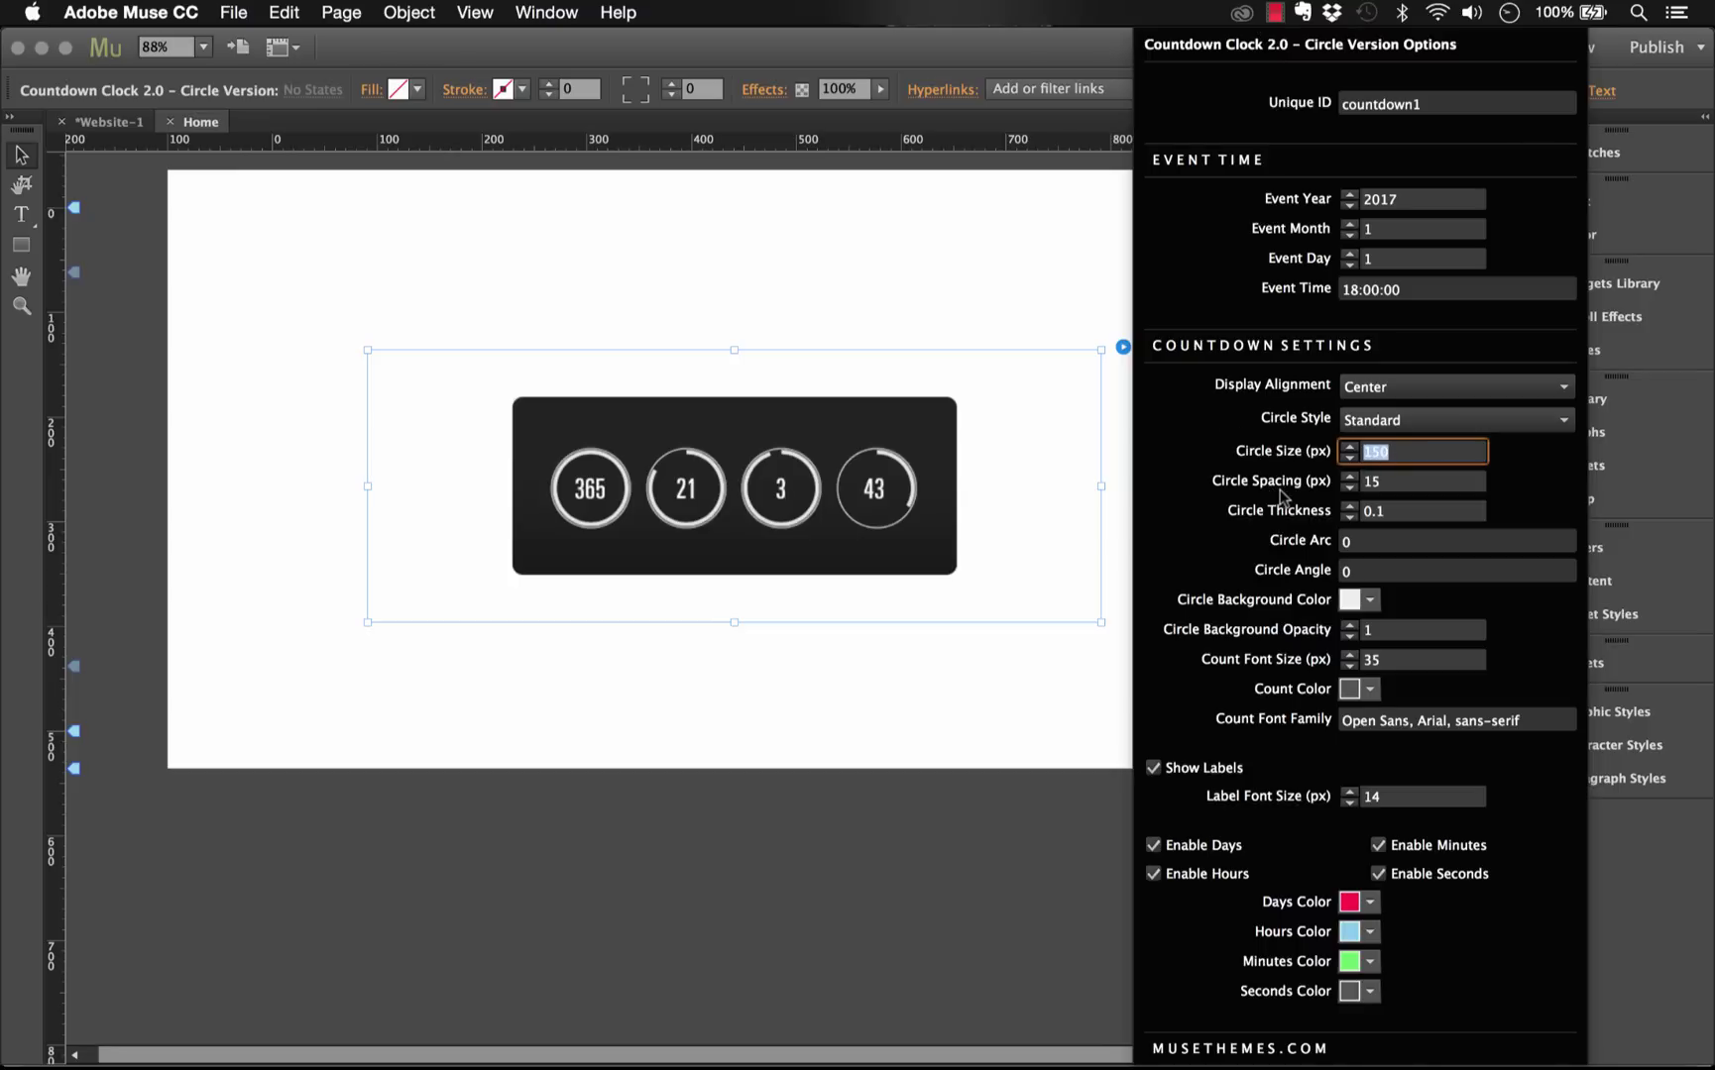
left_click(1373, 480)
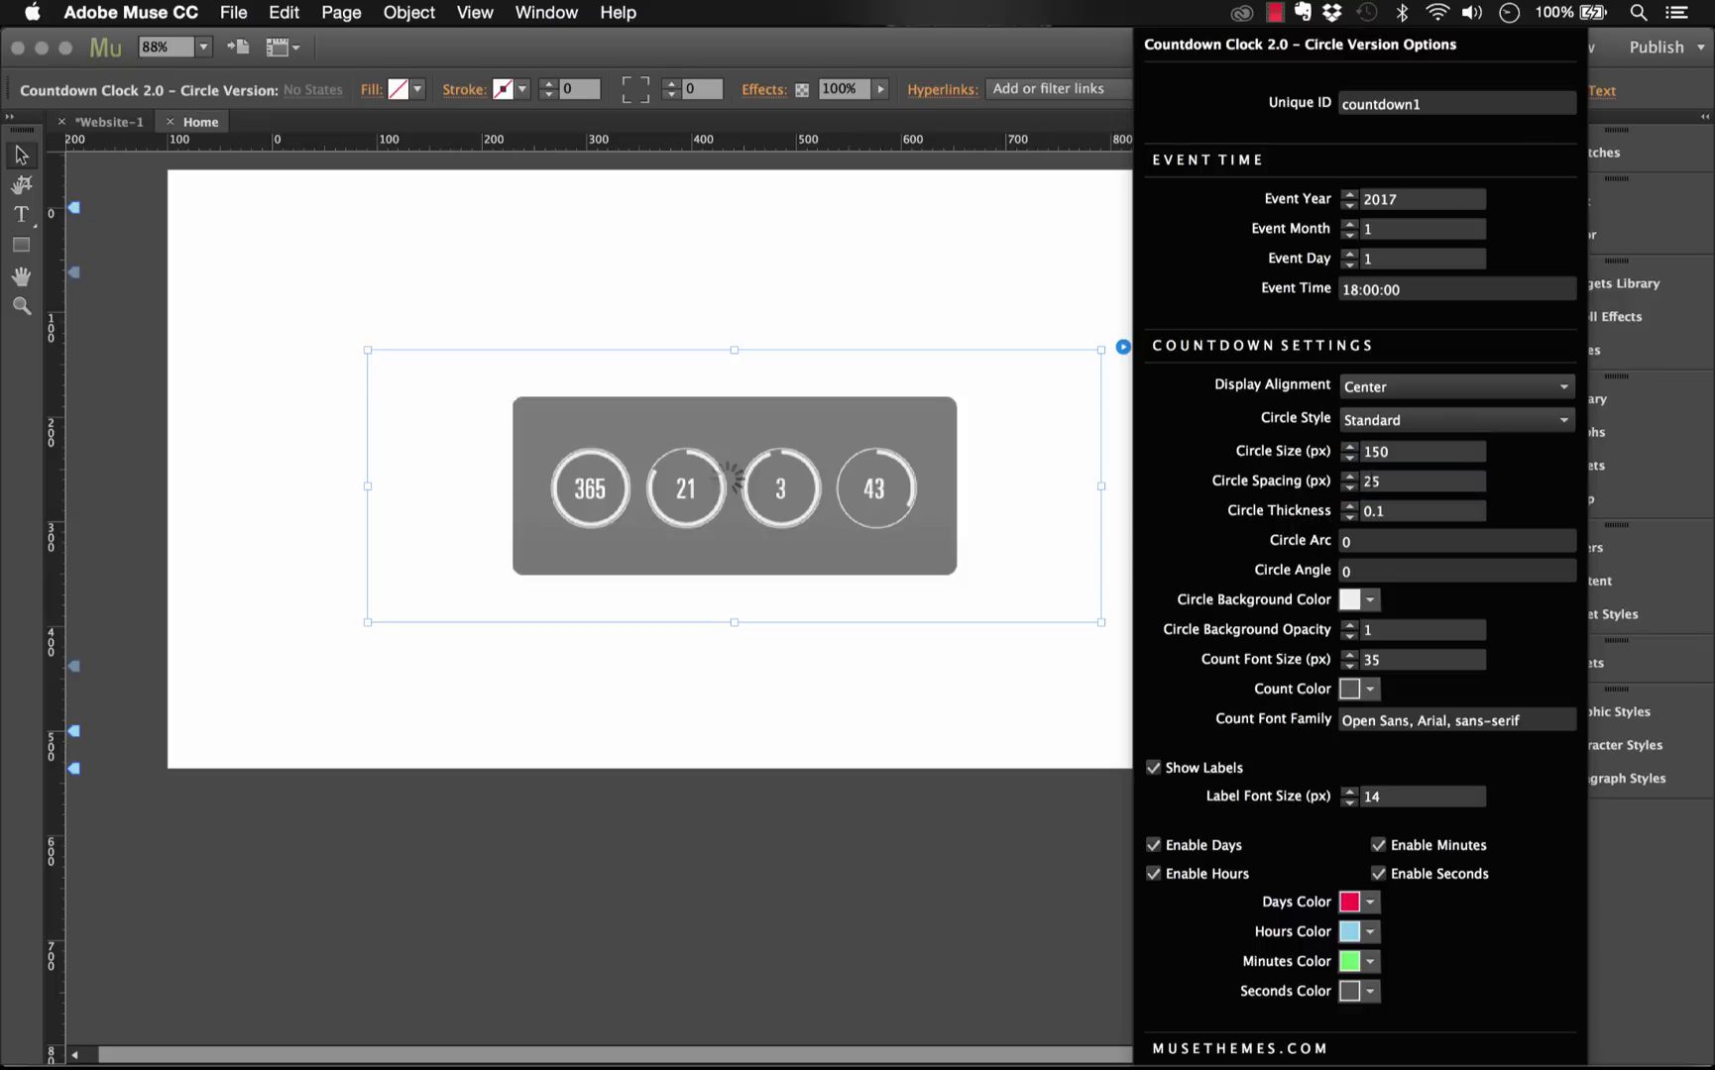
left_click(1001, 387)
Widen the countdown widget to about 924 px and set Circle Thickness to 0.2
left_click(1056, 490)
left_click_drag(1100, 486, 1149, 503)
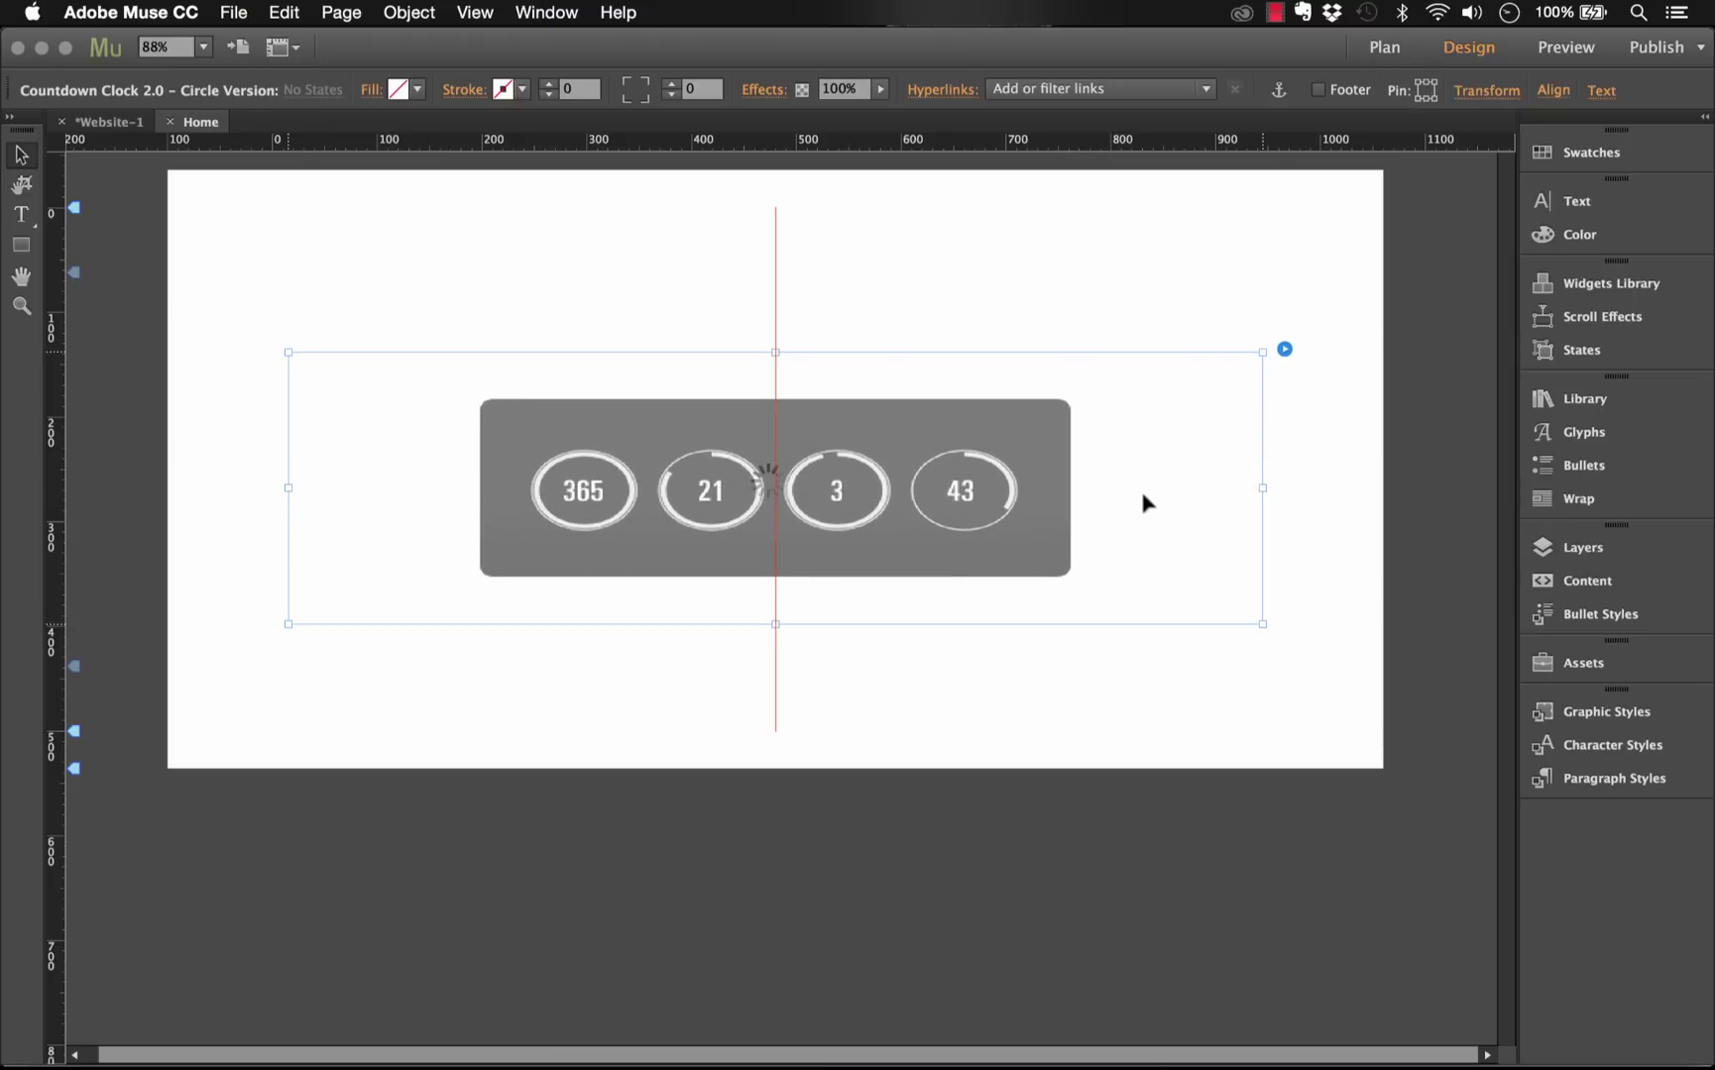
left_click(1285, 349)
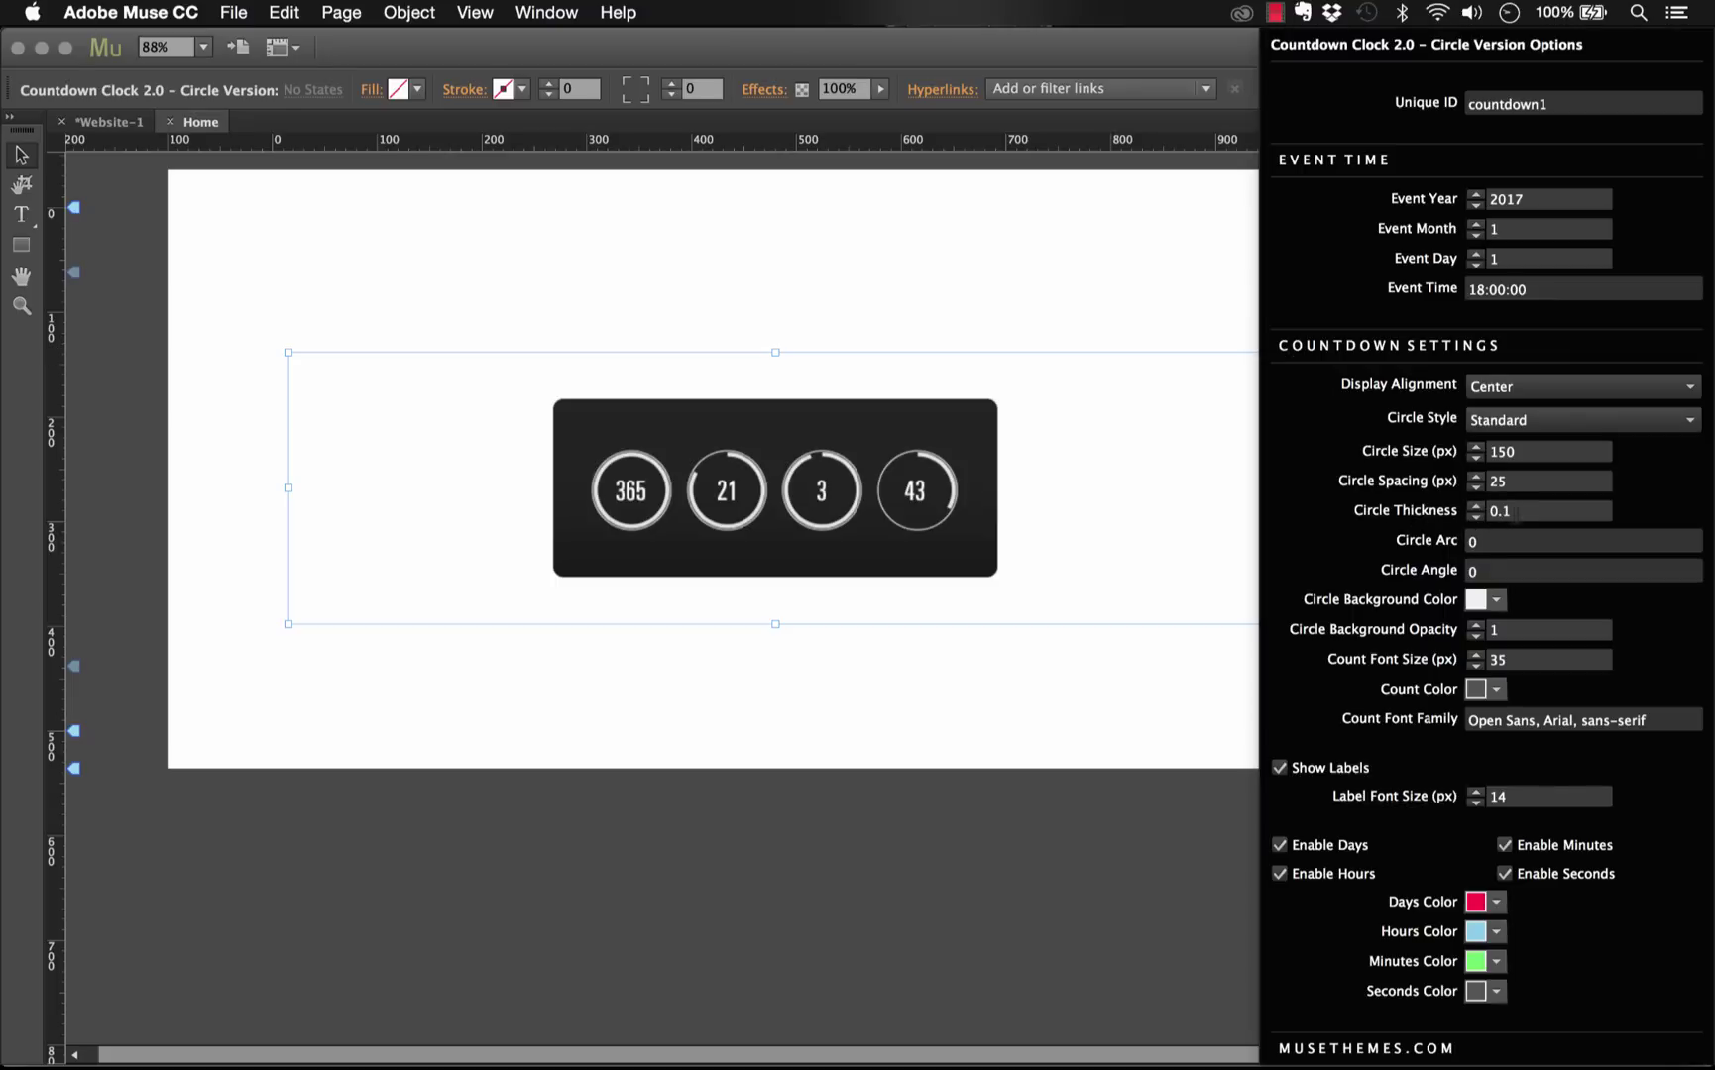
left_click(1518, 512)
left_click(1519, 518)
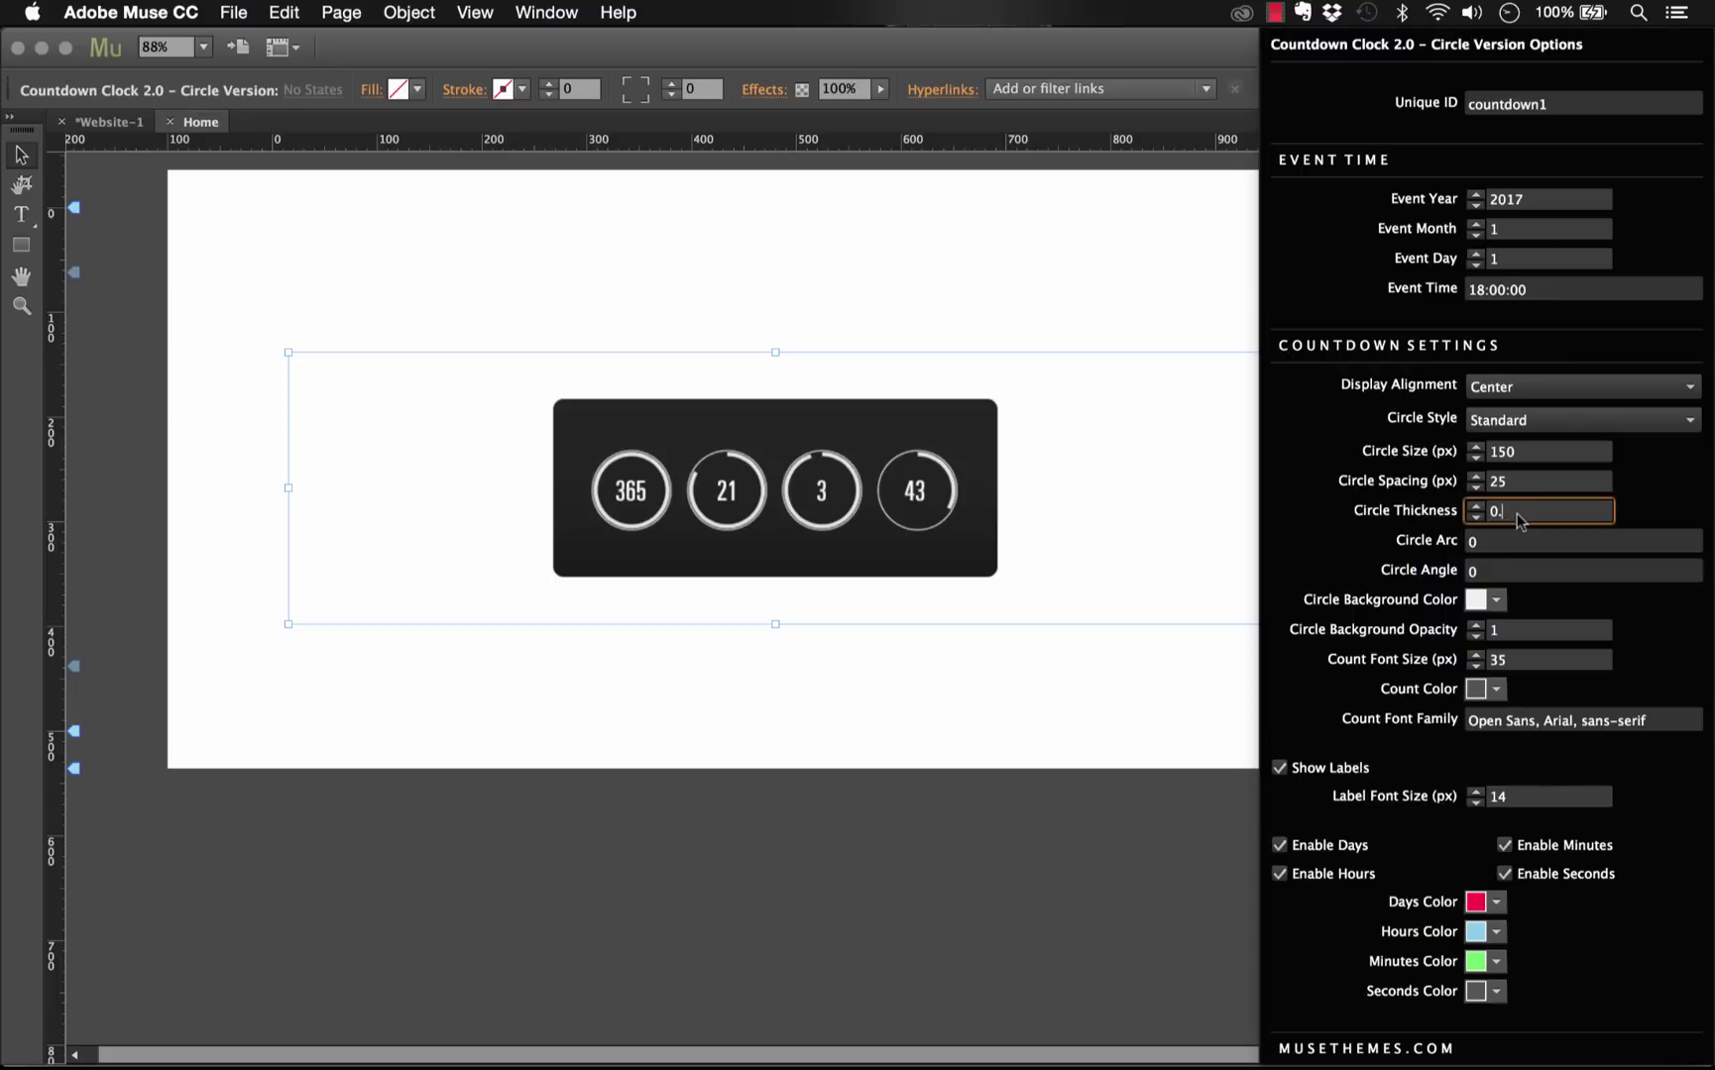
type("3")
key("Return")
key("Escape")
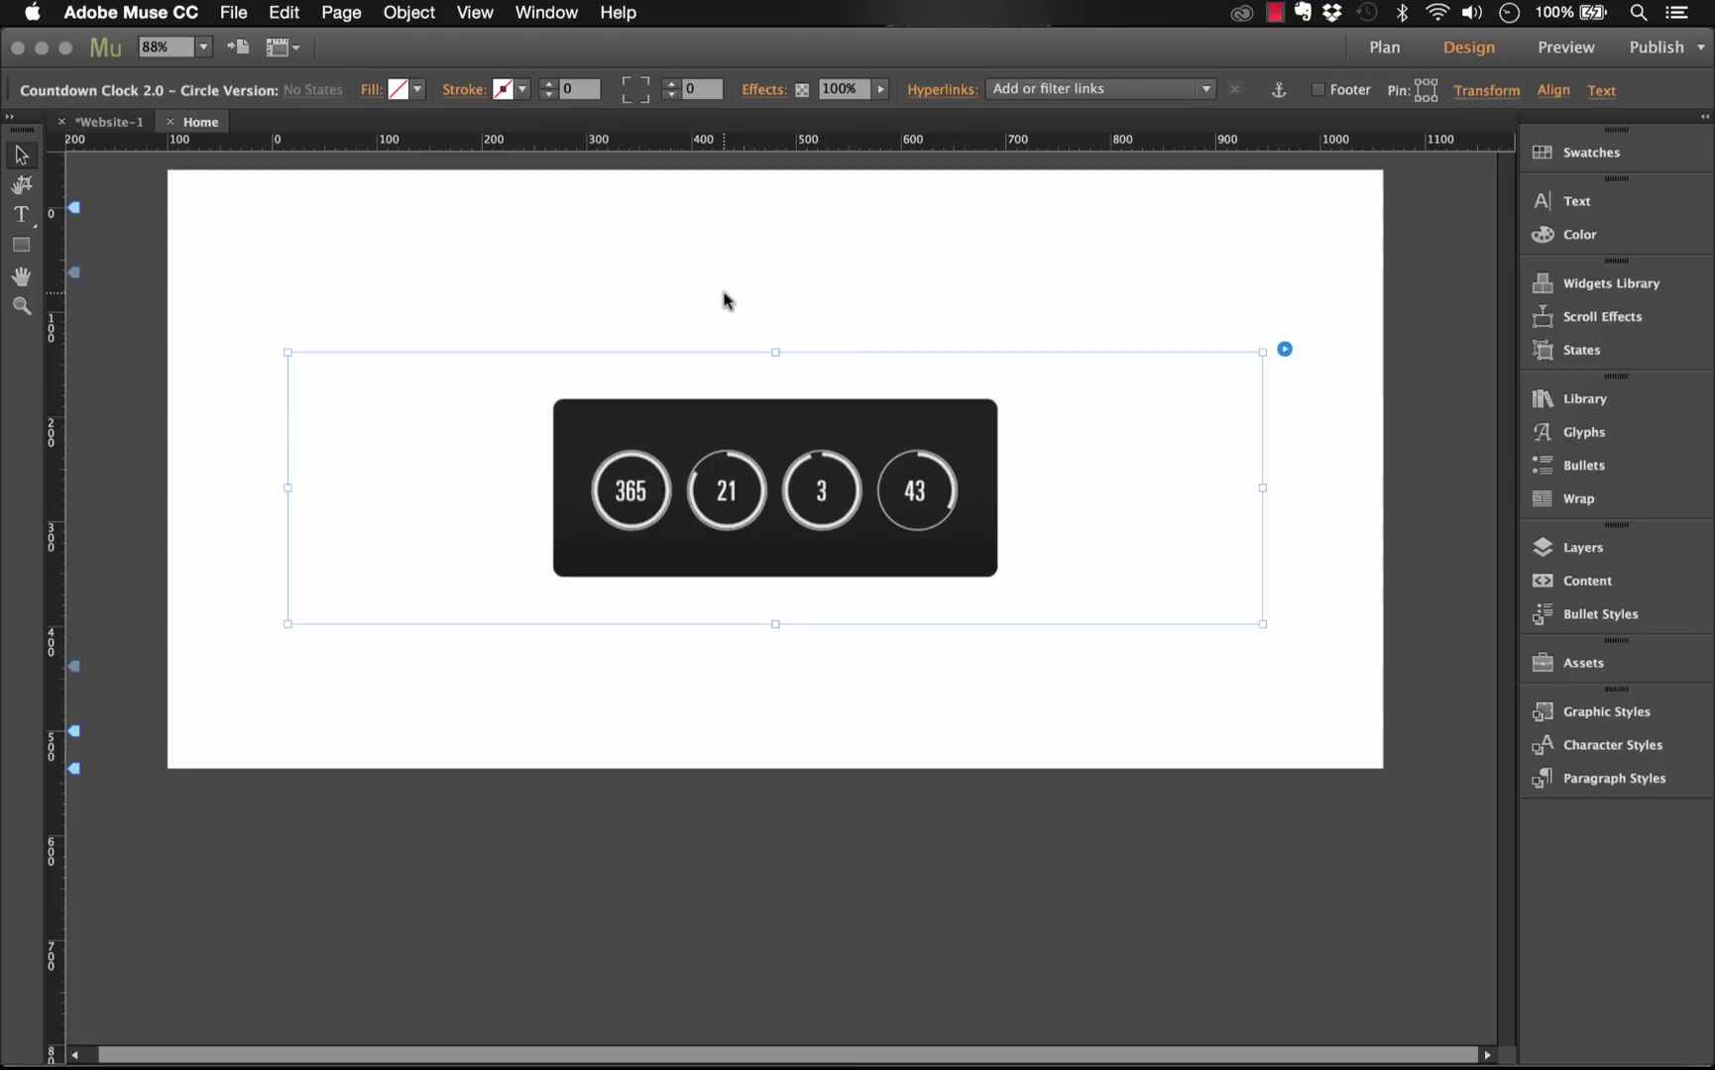
Preview the page in Chrome to see the thicker, wider-spaced red, blue, green, grey rings
left_click(723, 300)
left_click(234, 12)
left_click(234, 12)
left_click(234, 11)
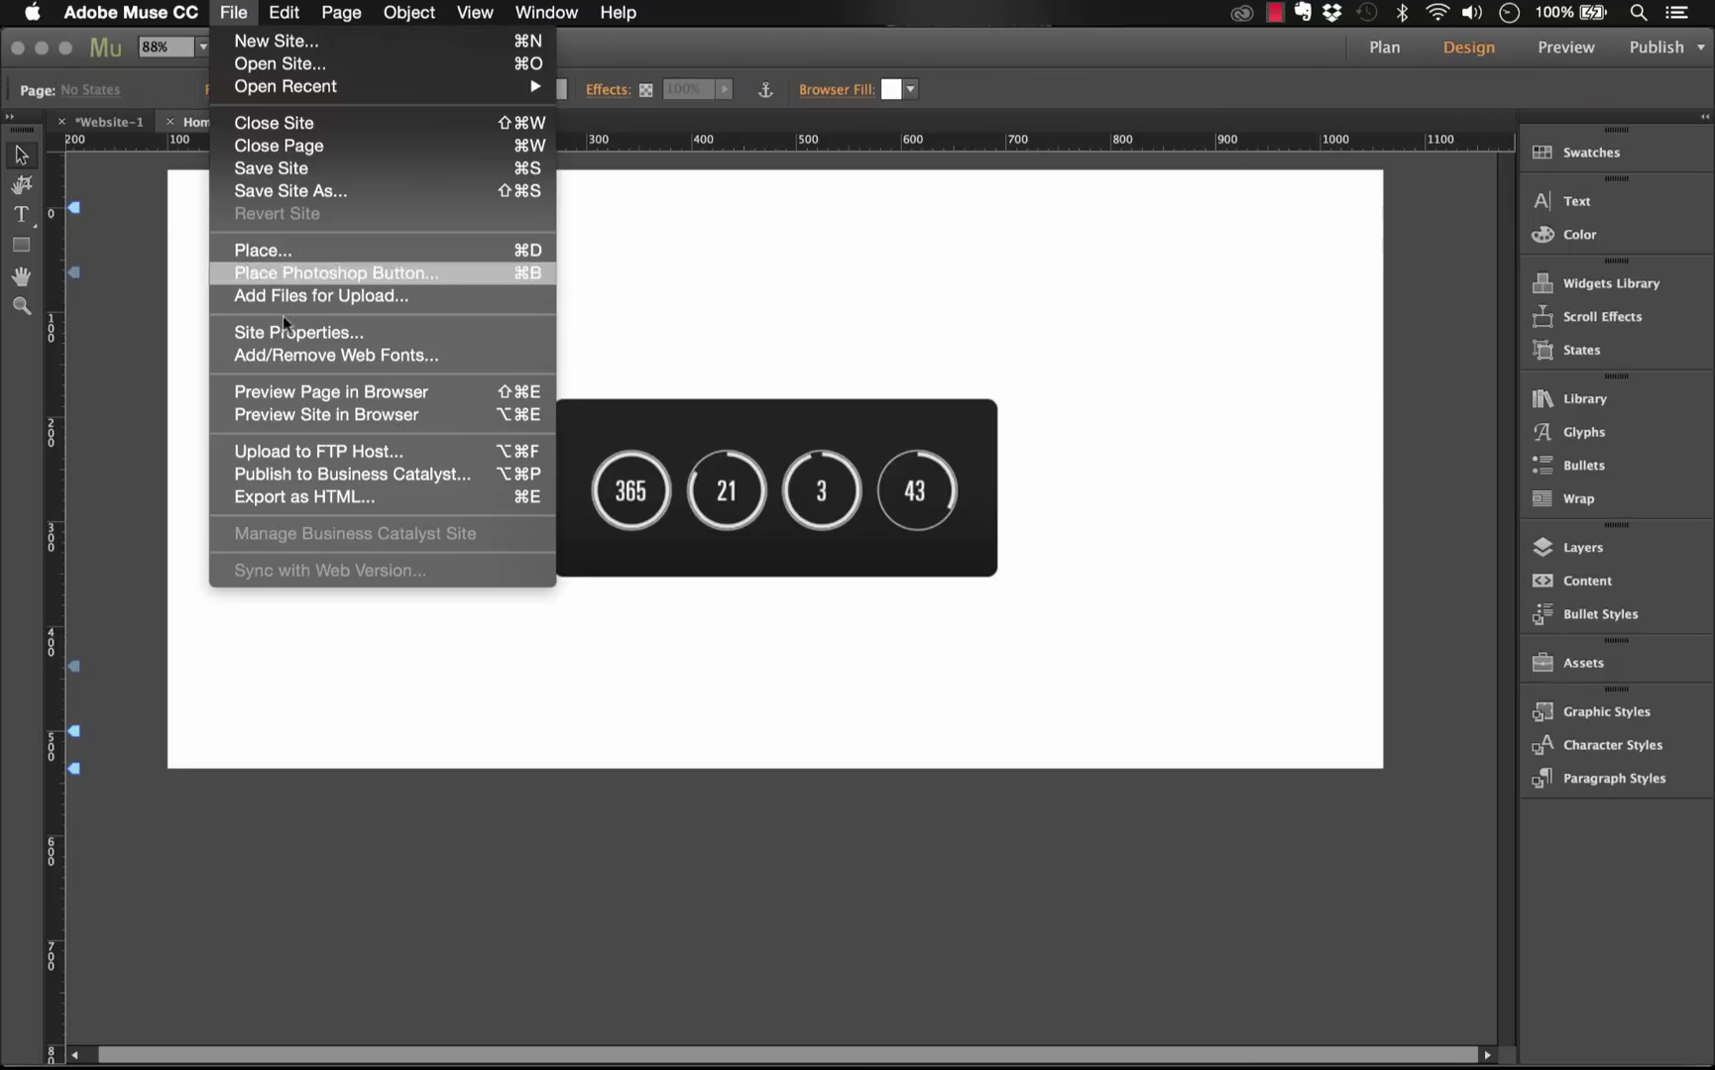
left_click(302, 391)
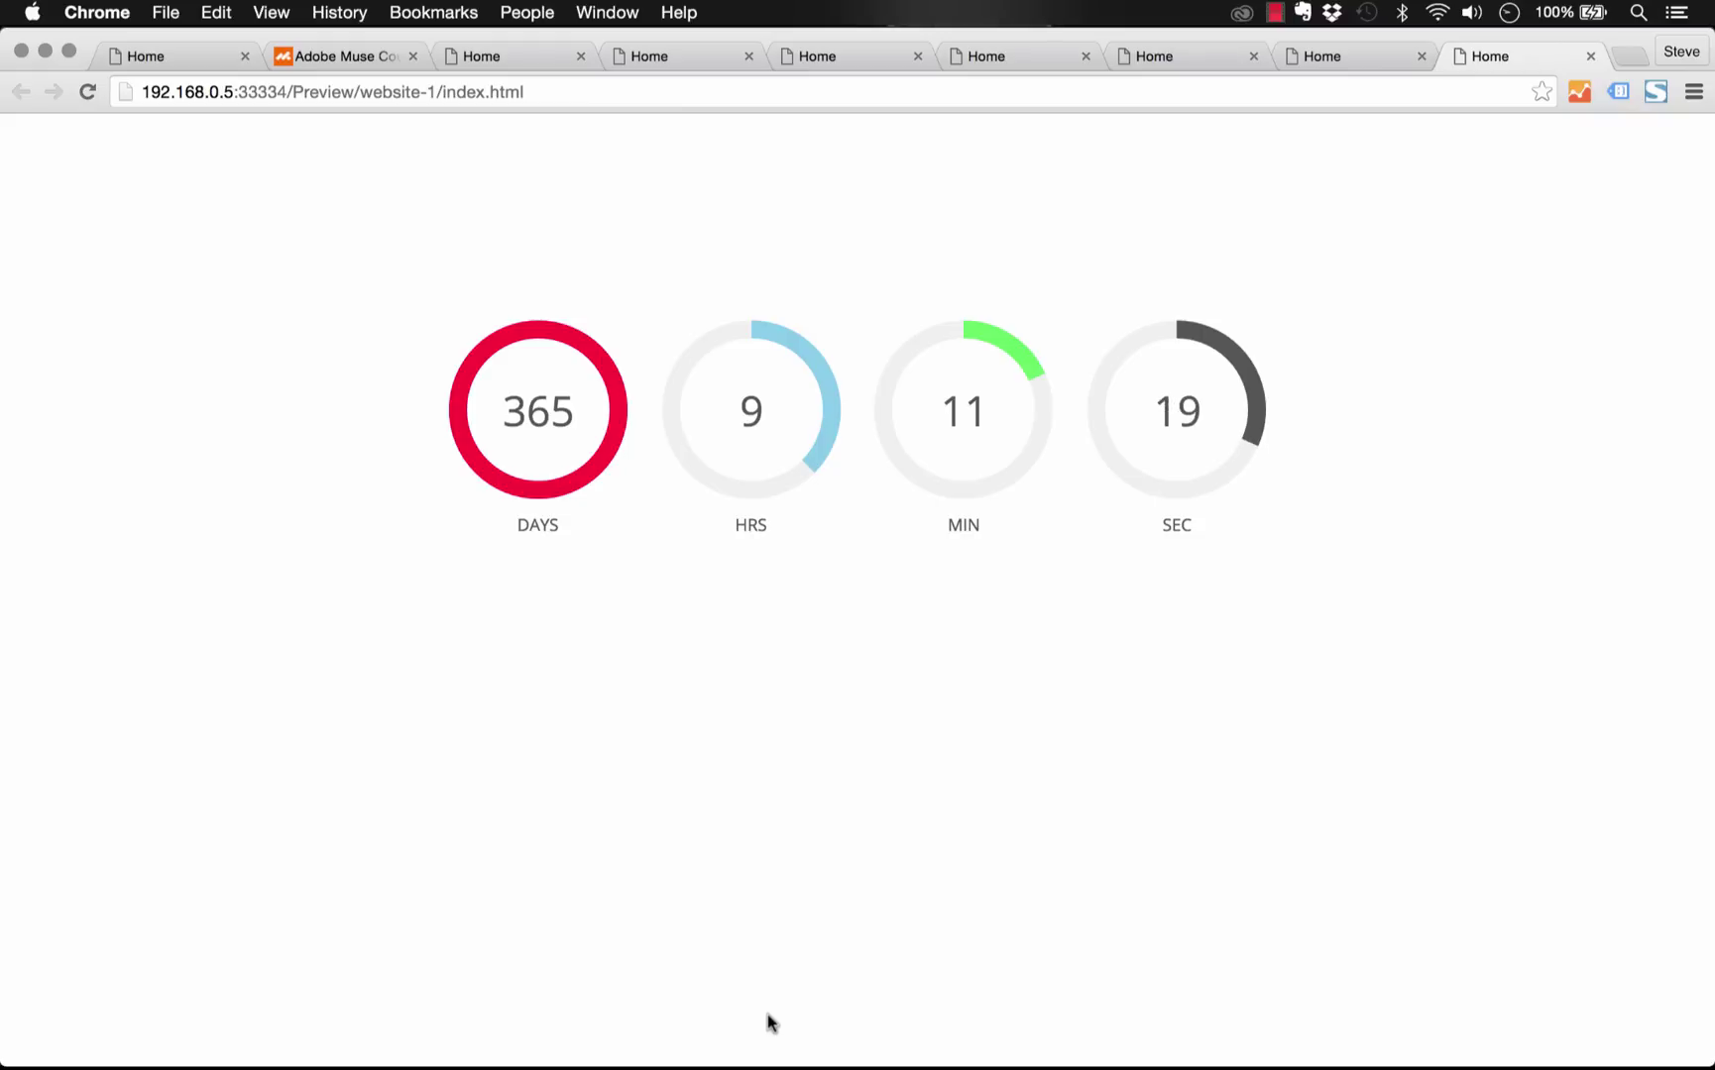
Back in Muse, set the countdown widget's Circle Thickness to 0.15
mouse_move(697, 1060)
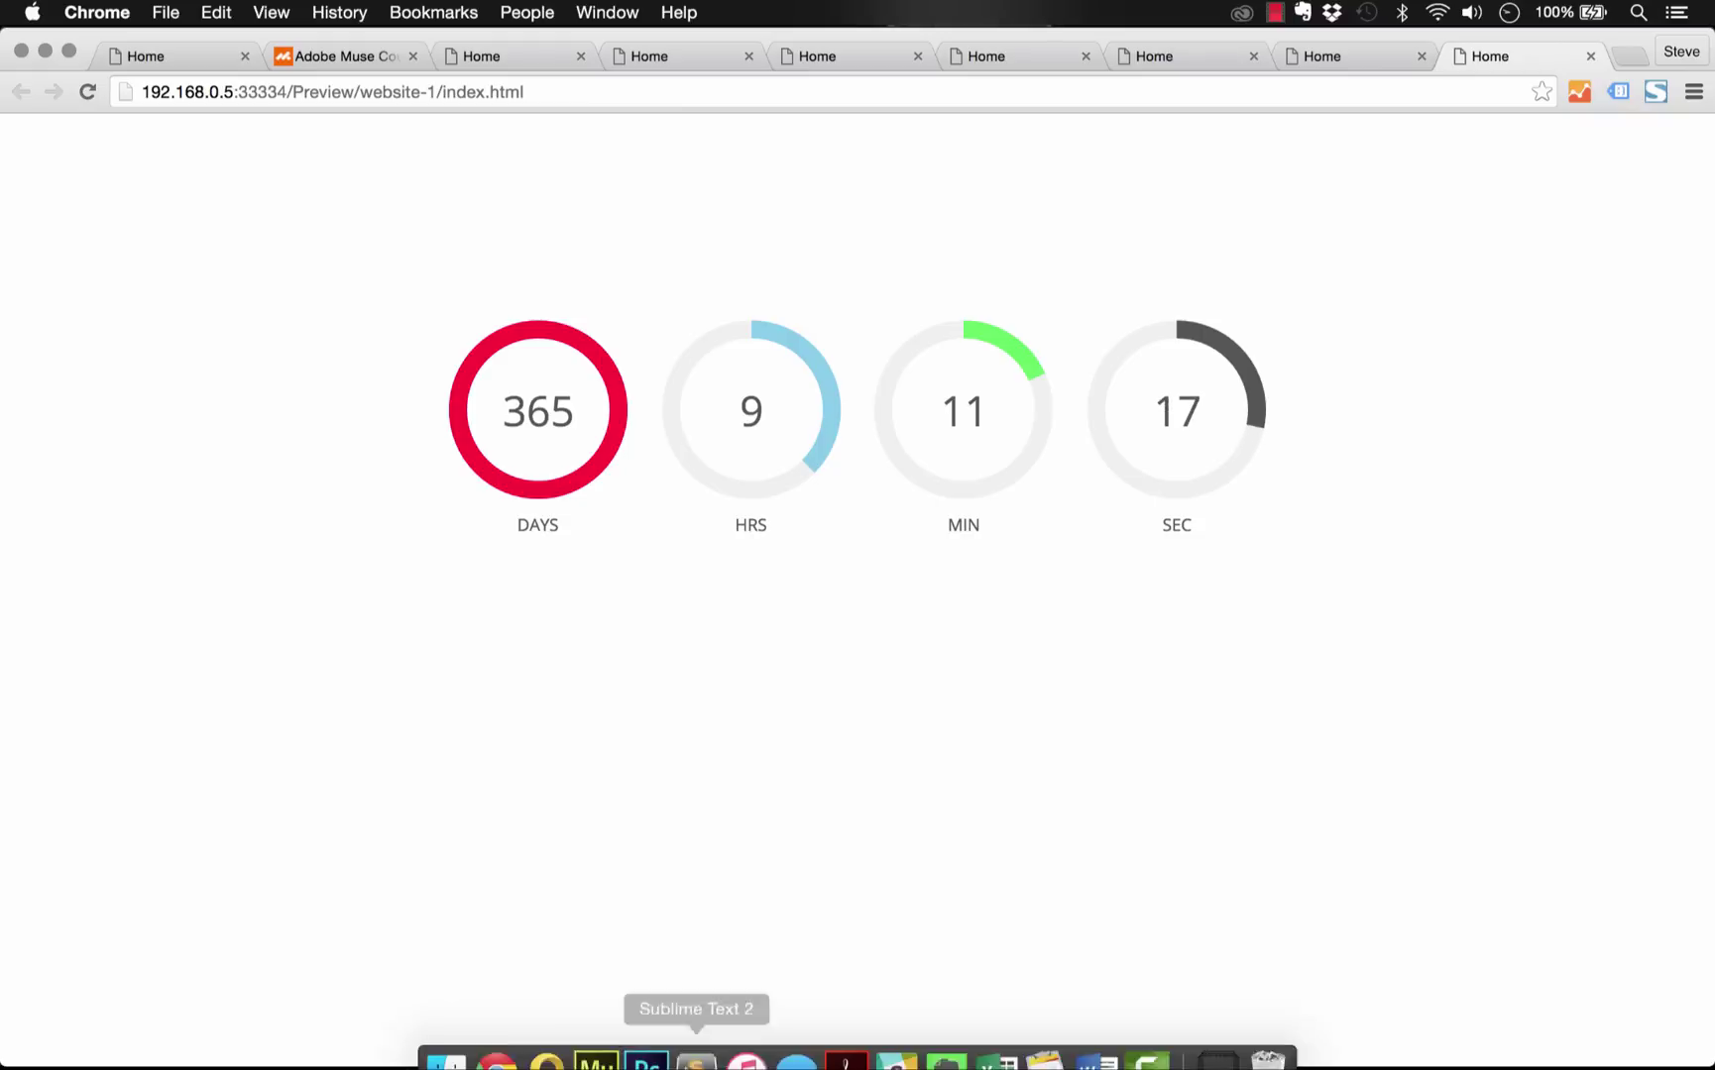
left_click(609, 1058)
left_click(963, 521)
left_click(1285, 348)
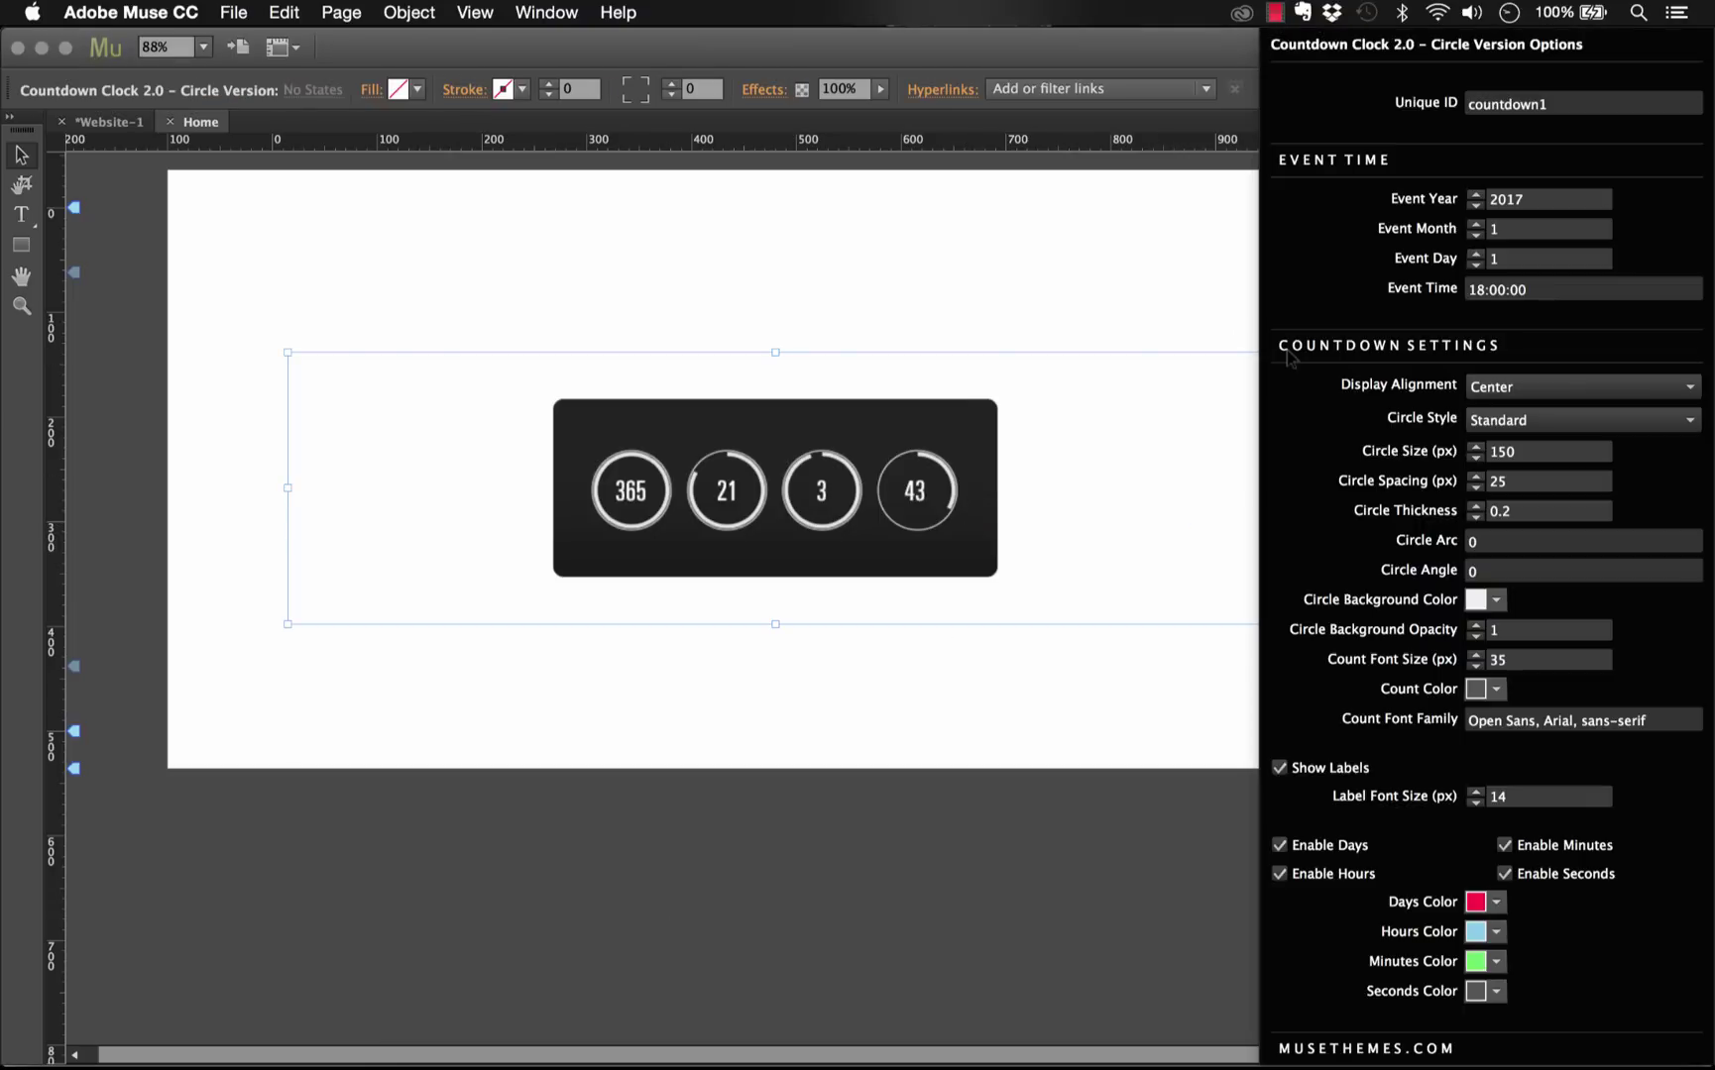
left_click(1517, 510)
left_click(1516, 511)
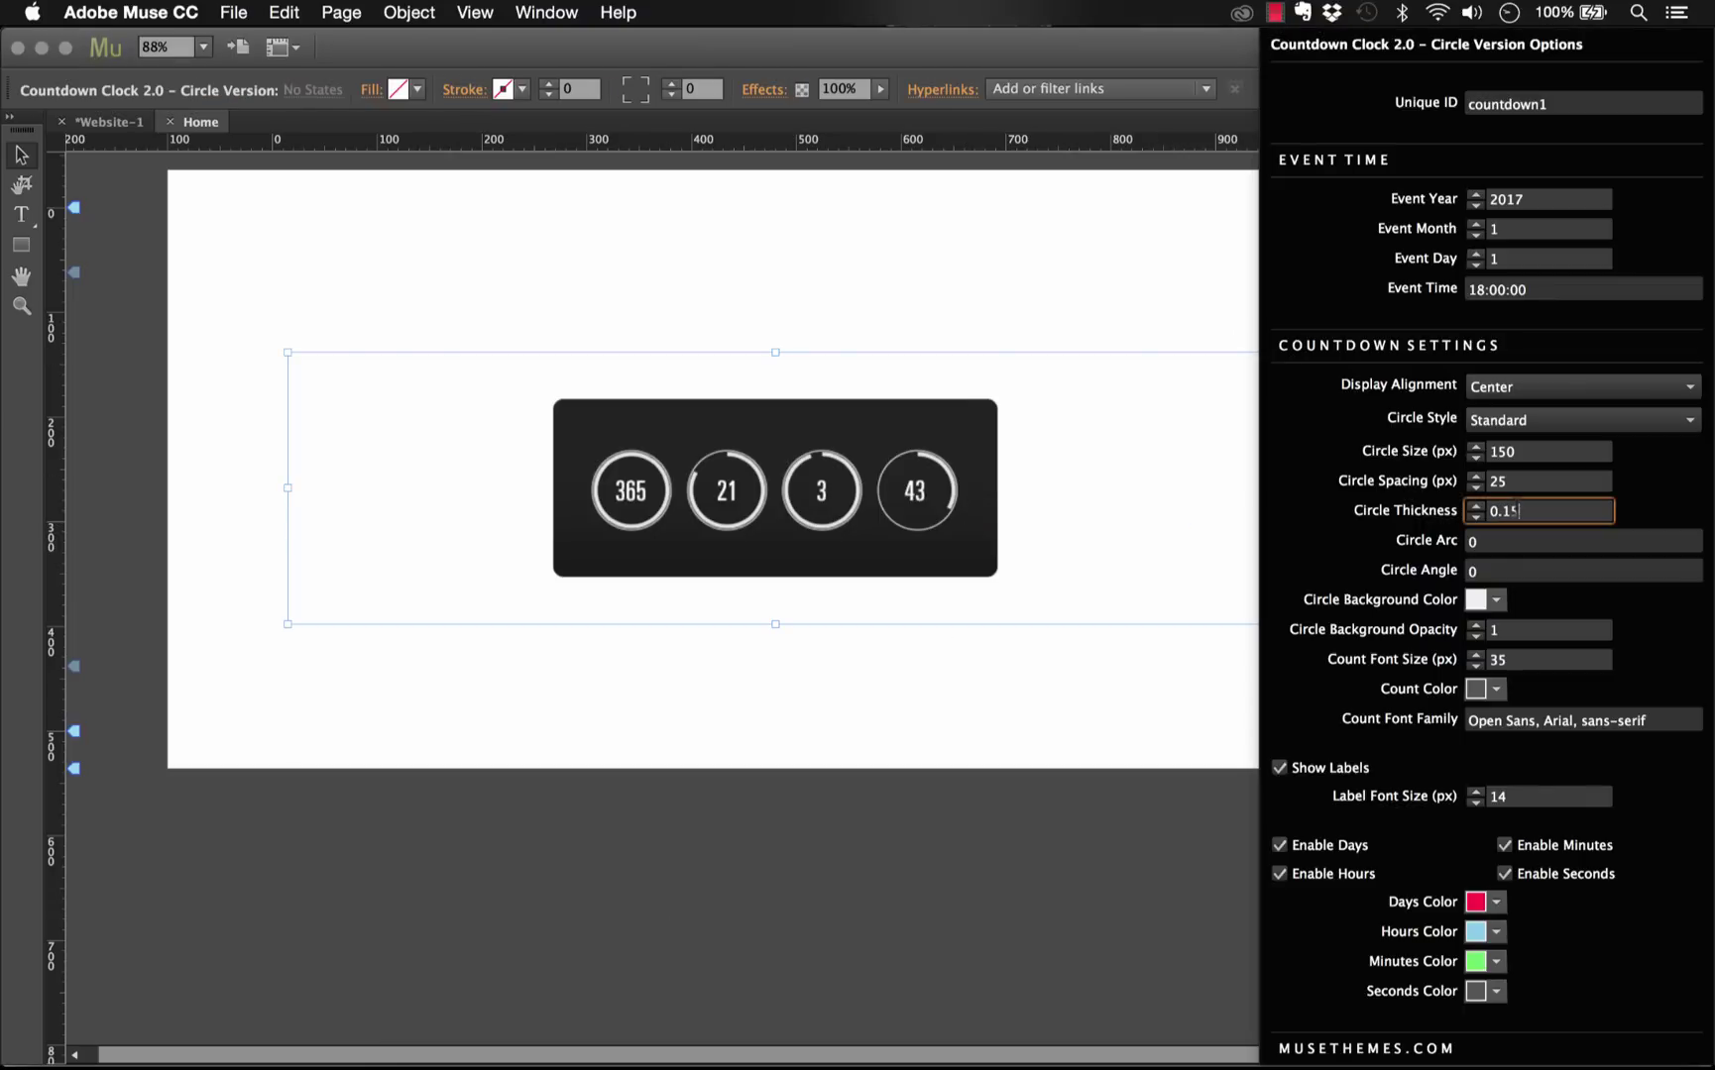
key("Return")
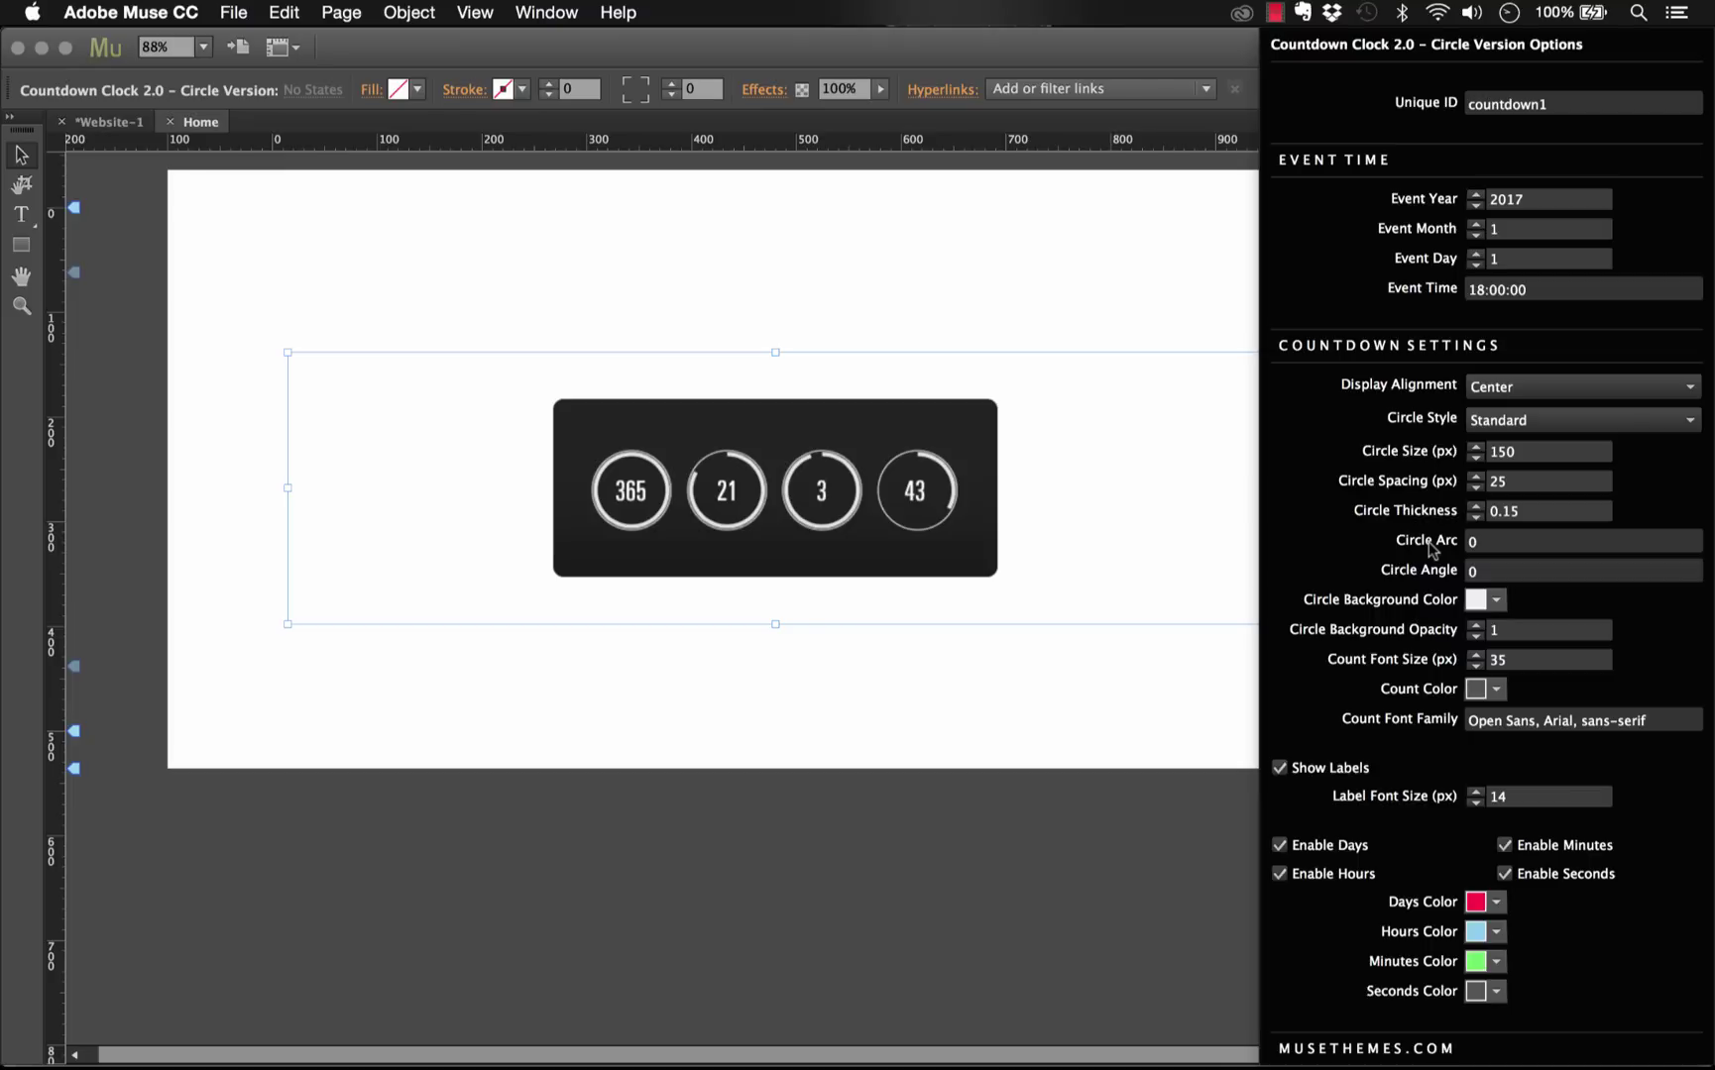
Set the Circle Arc to 180 and close the widget settings
left_click(1501, 548)
key("BackSpace")
type("18")
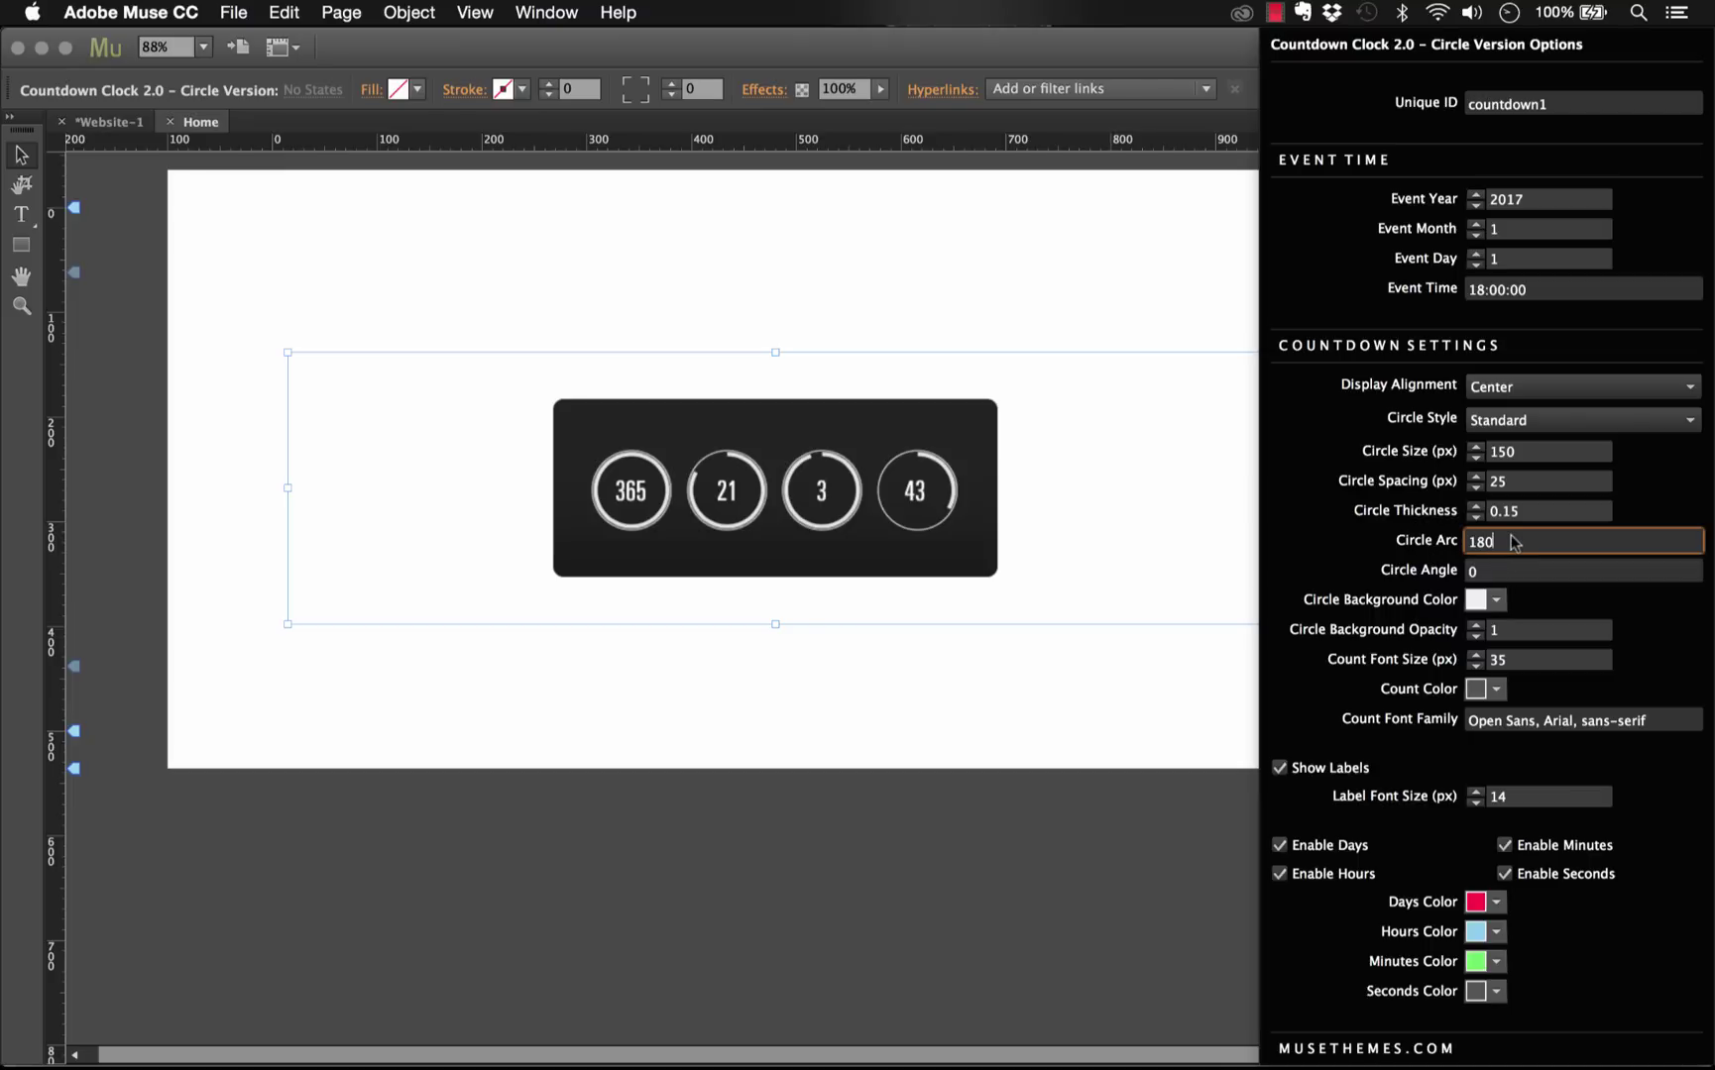
type("0")
key("Return")
left_click(923, 293)
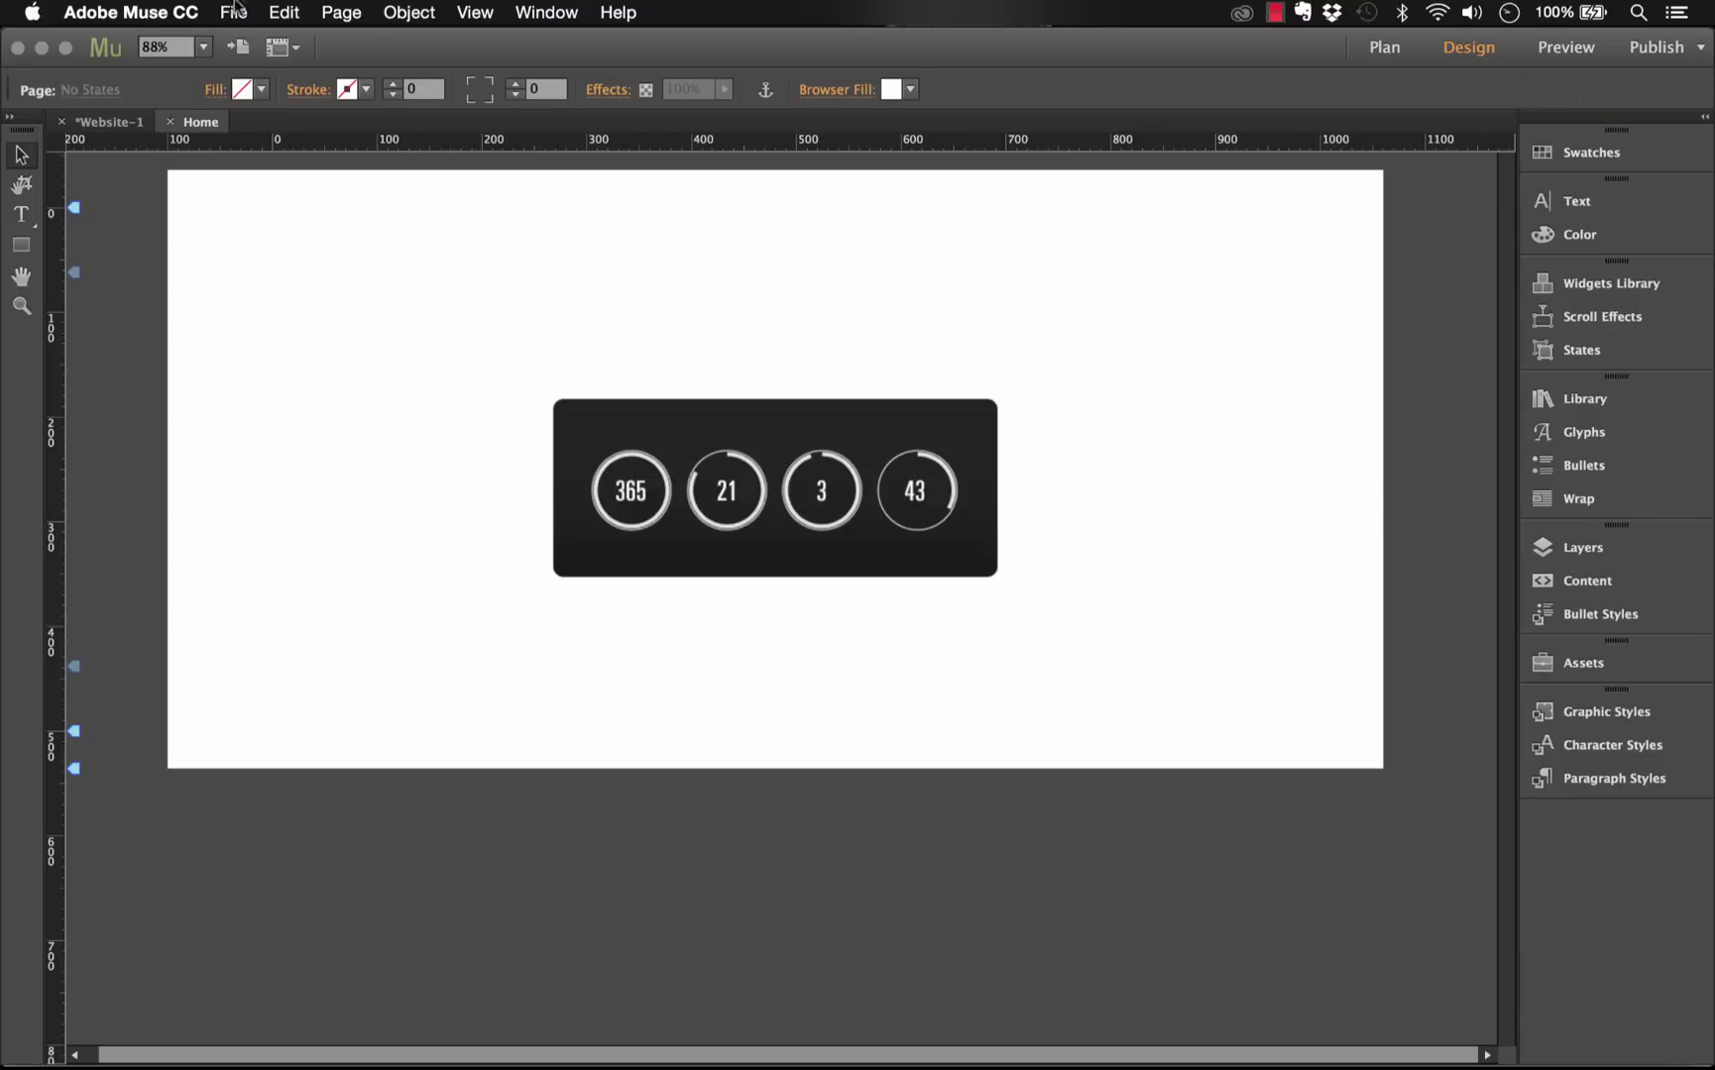
left_click(198, 10)
Preview the page in Chrome showing the thin half-circle countdown arcs
mouse_move(232, 12)
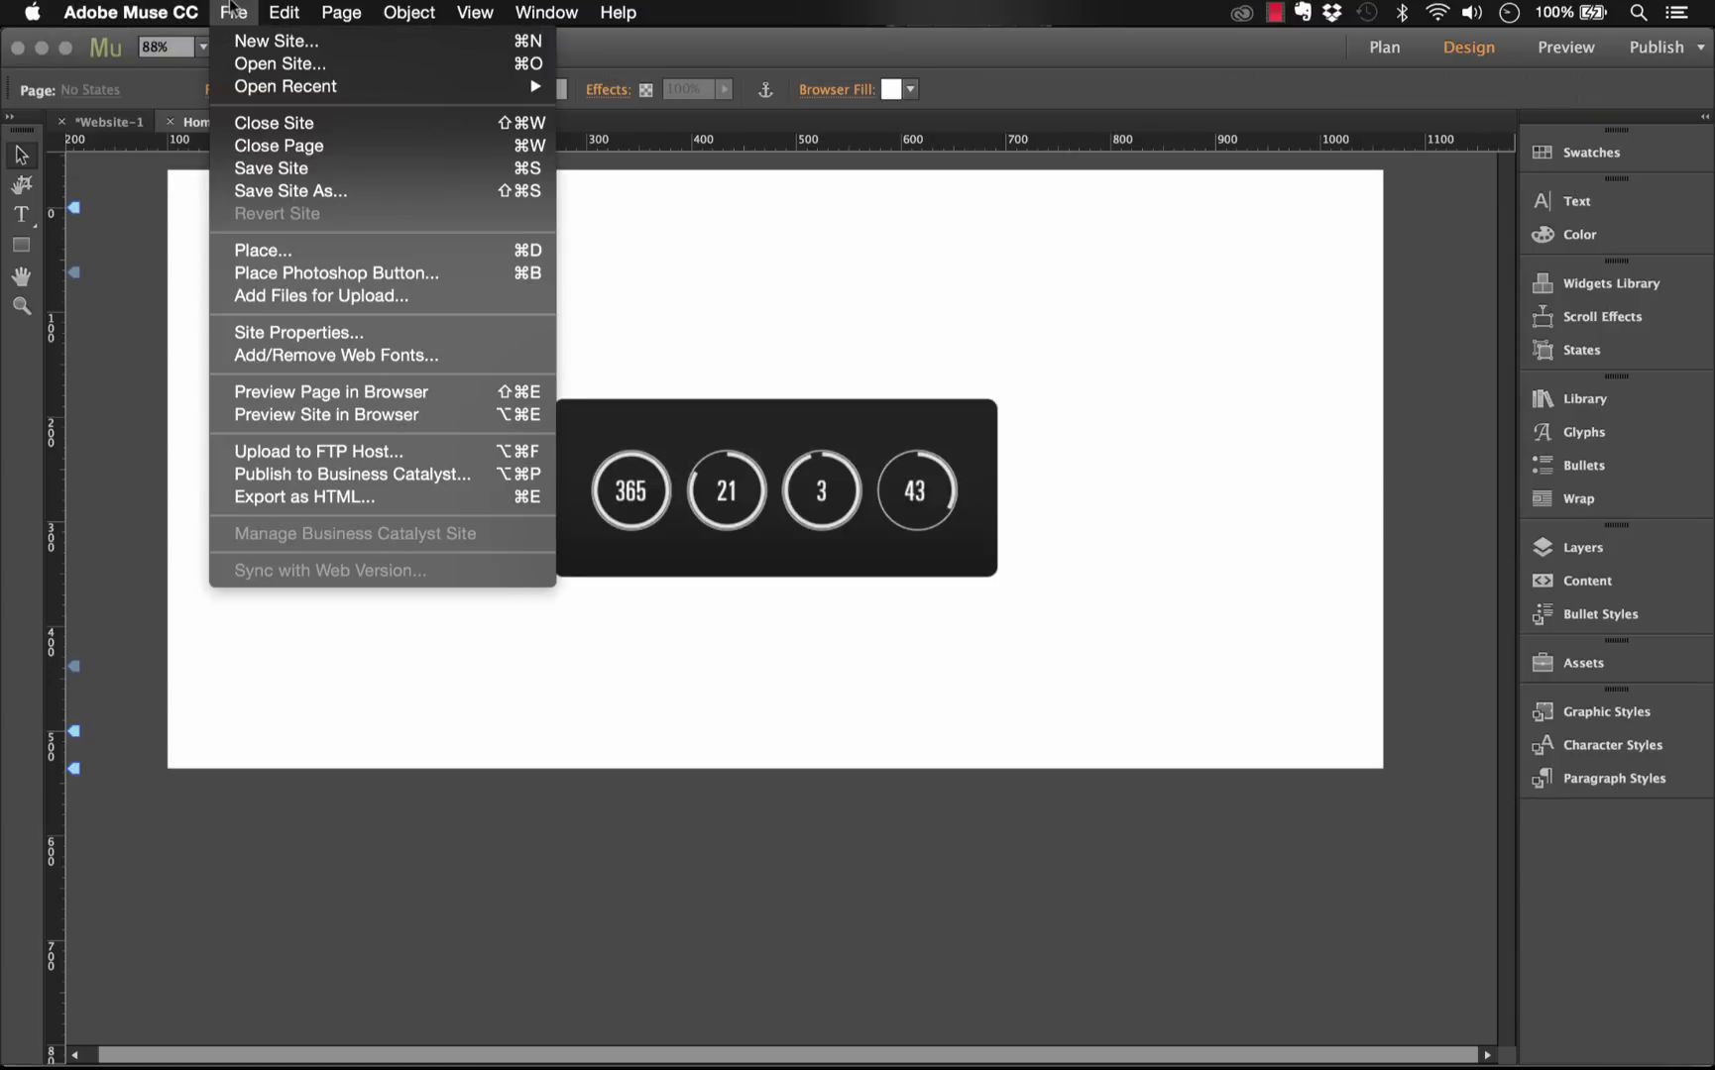
left_click(359, 400)
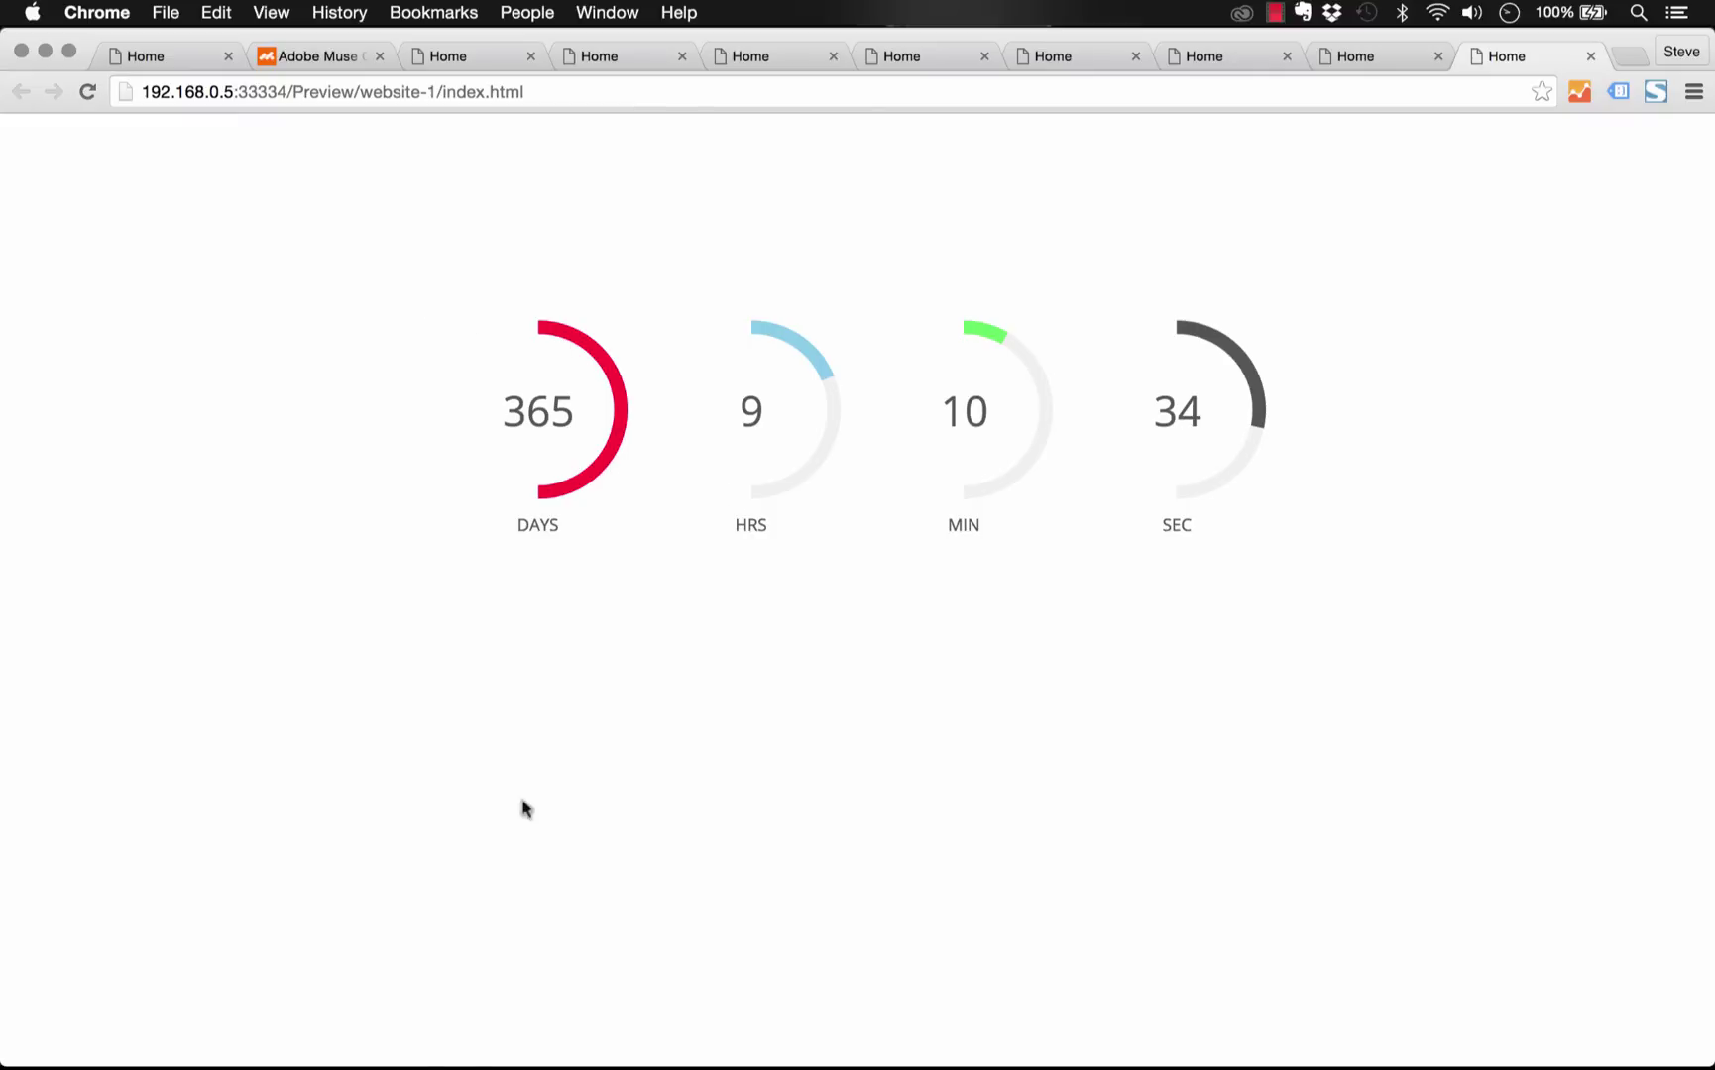
Back in Muse, set the countdown widget's Circle Angle to 90
mouse_move(469, 1063)
left_click(599, 1037)
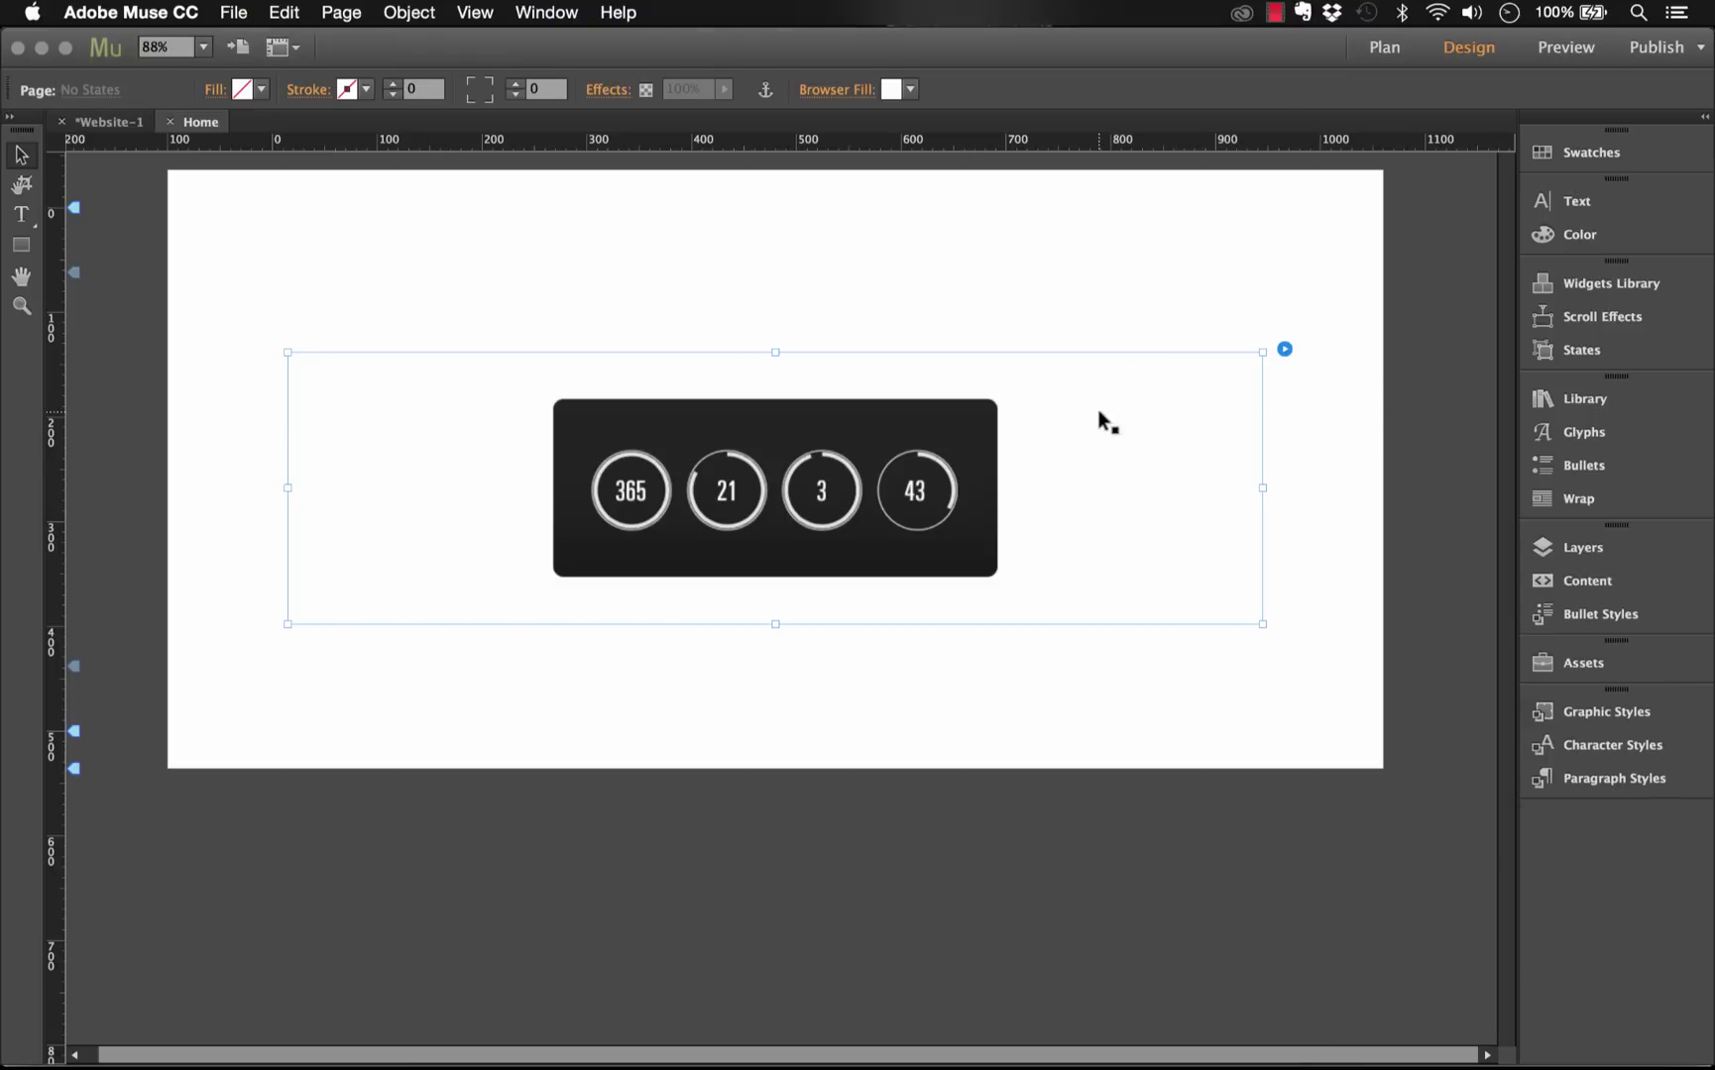
left_click(1285, 349)
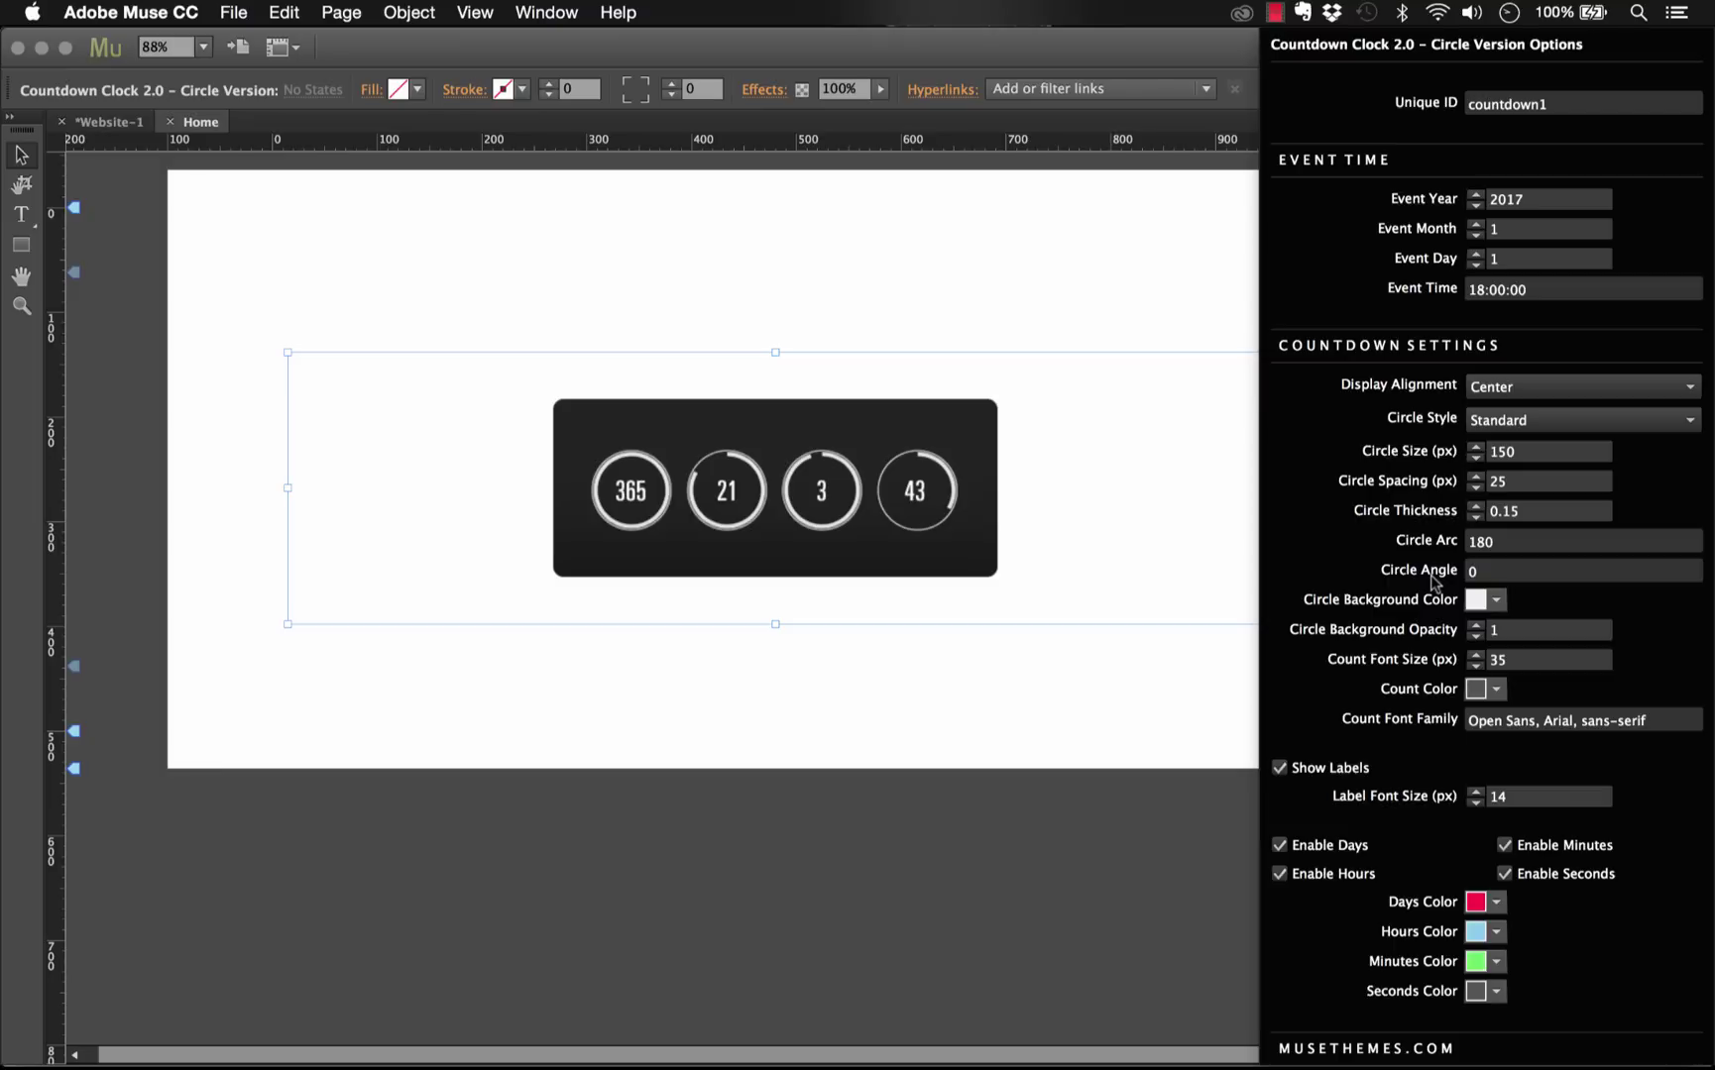
left_click(1488, 579)
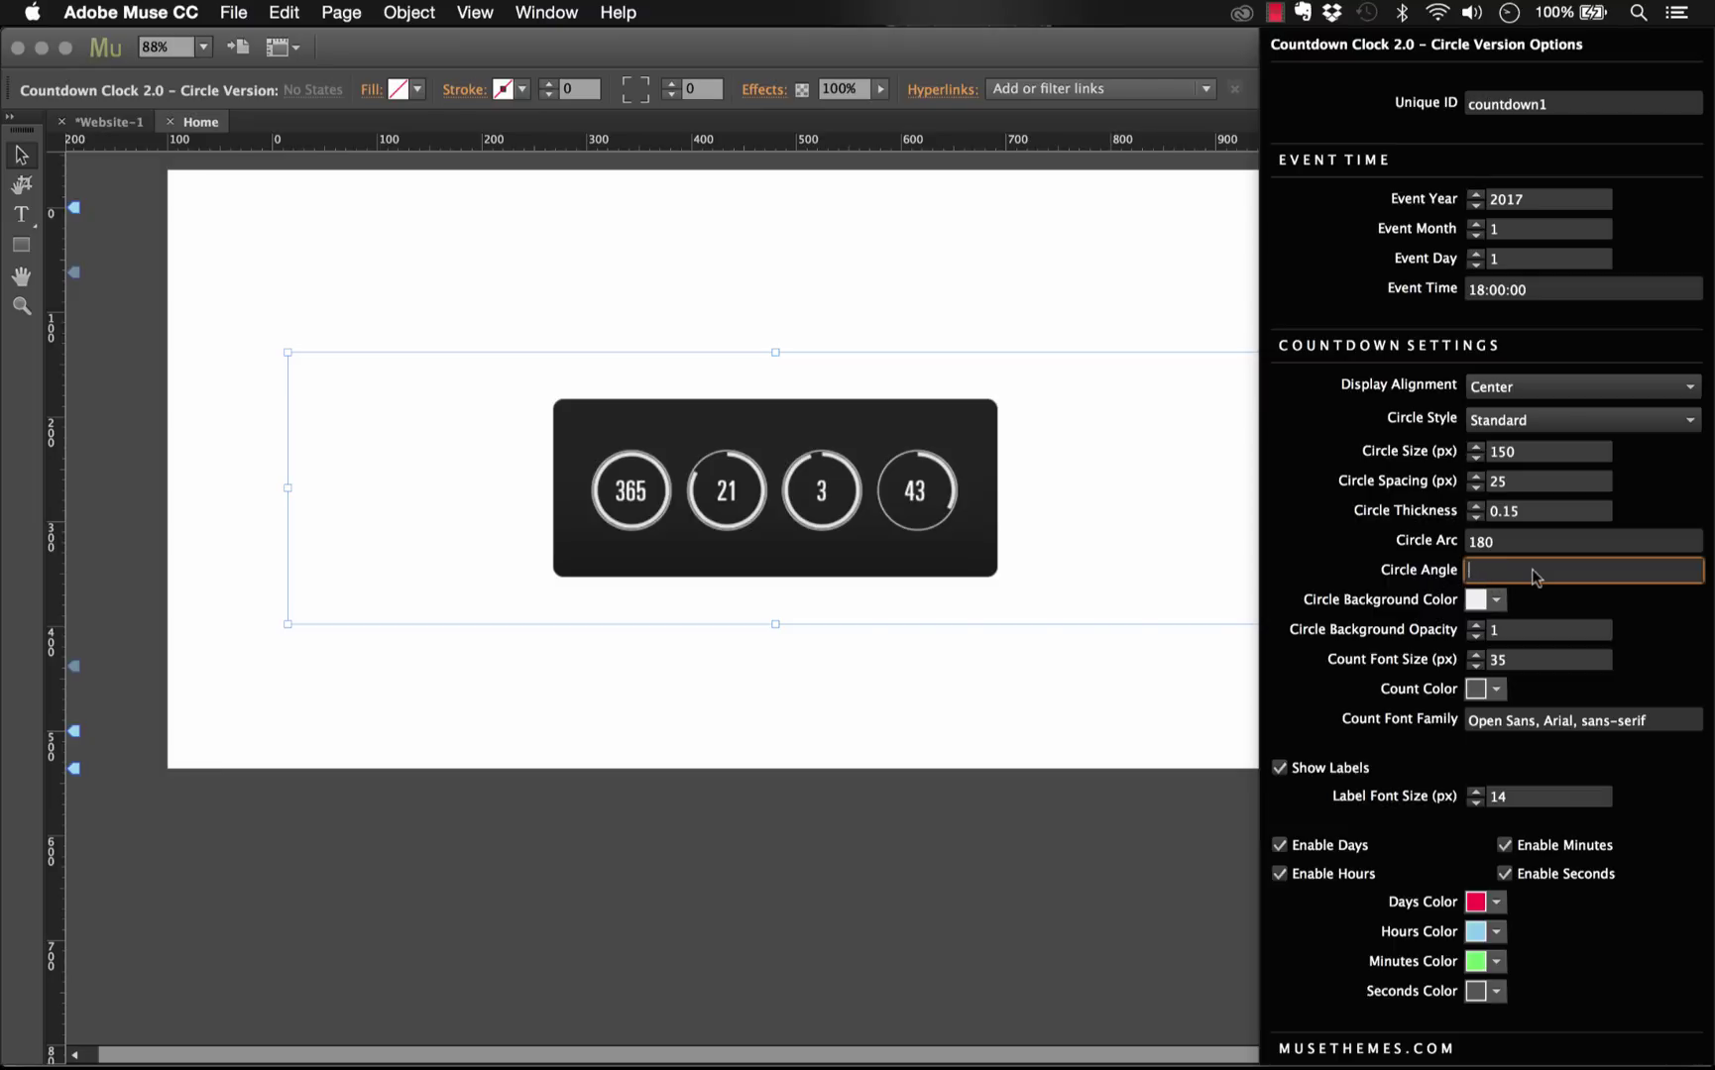
key("Return")
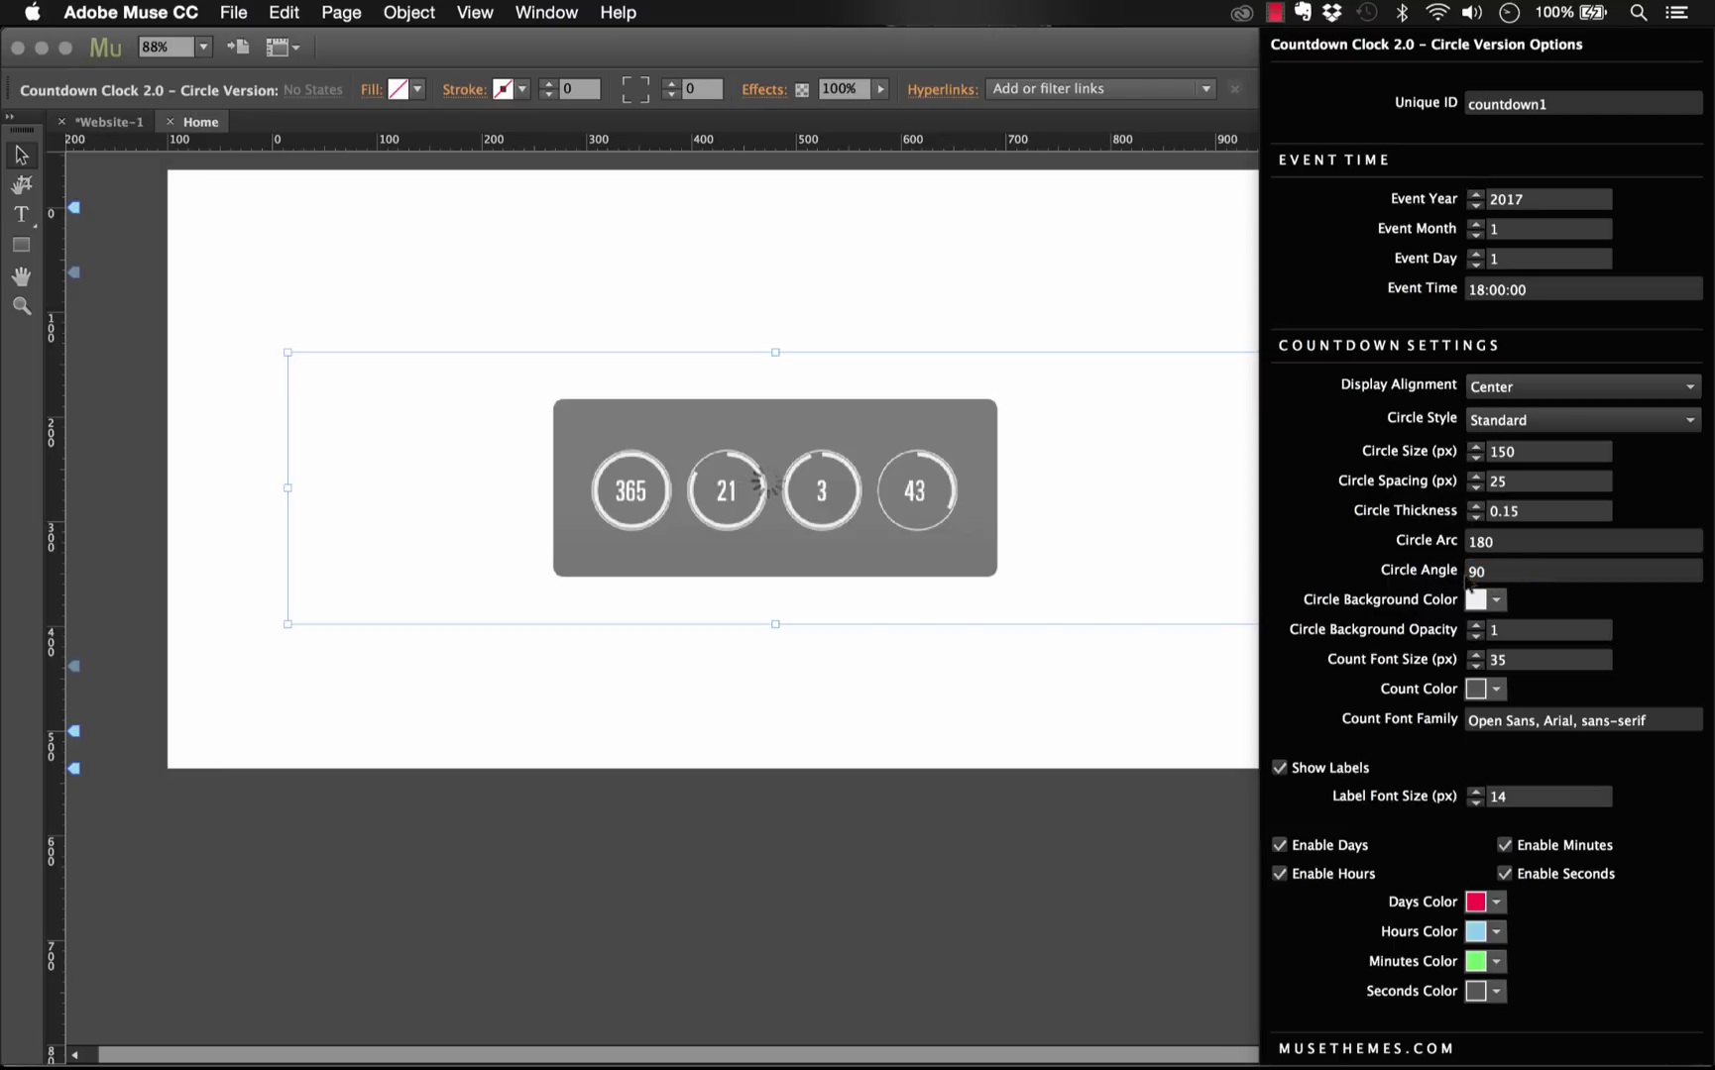
left_click(697, 287)
left_click(234, 12)
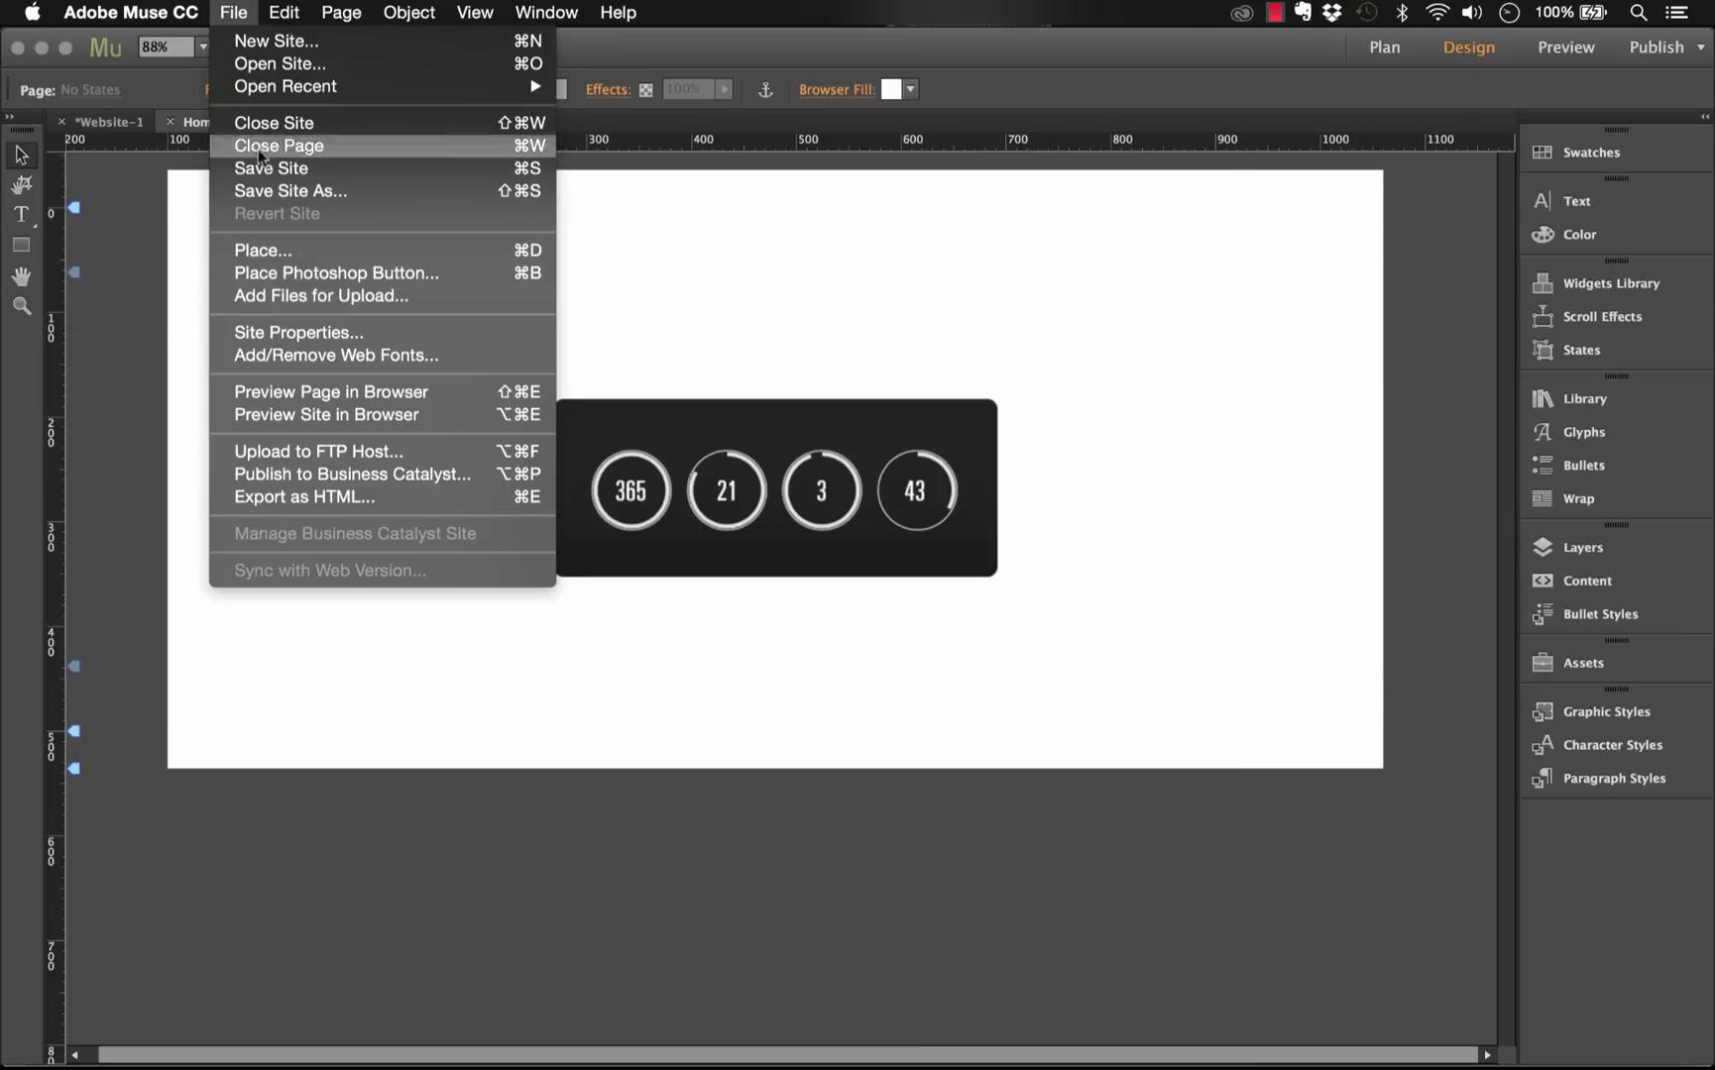
Preview the rotated lower-half arcs in Chrome, then return to Muse
left_click(323, 393)
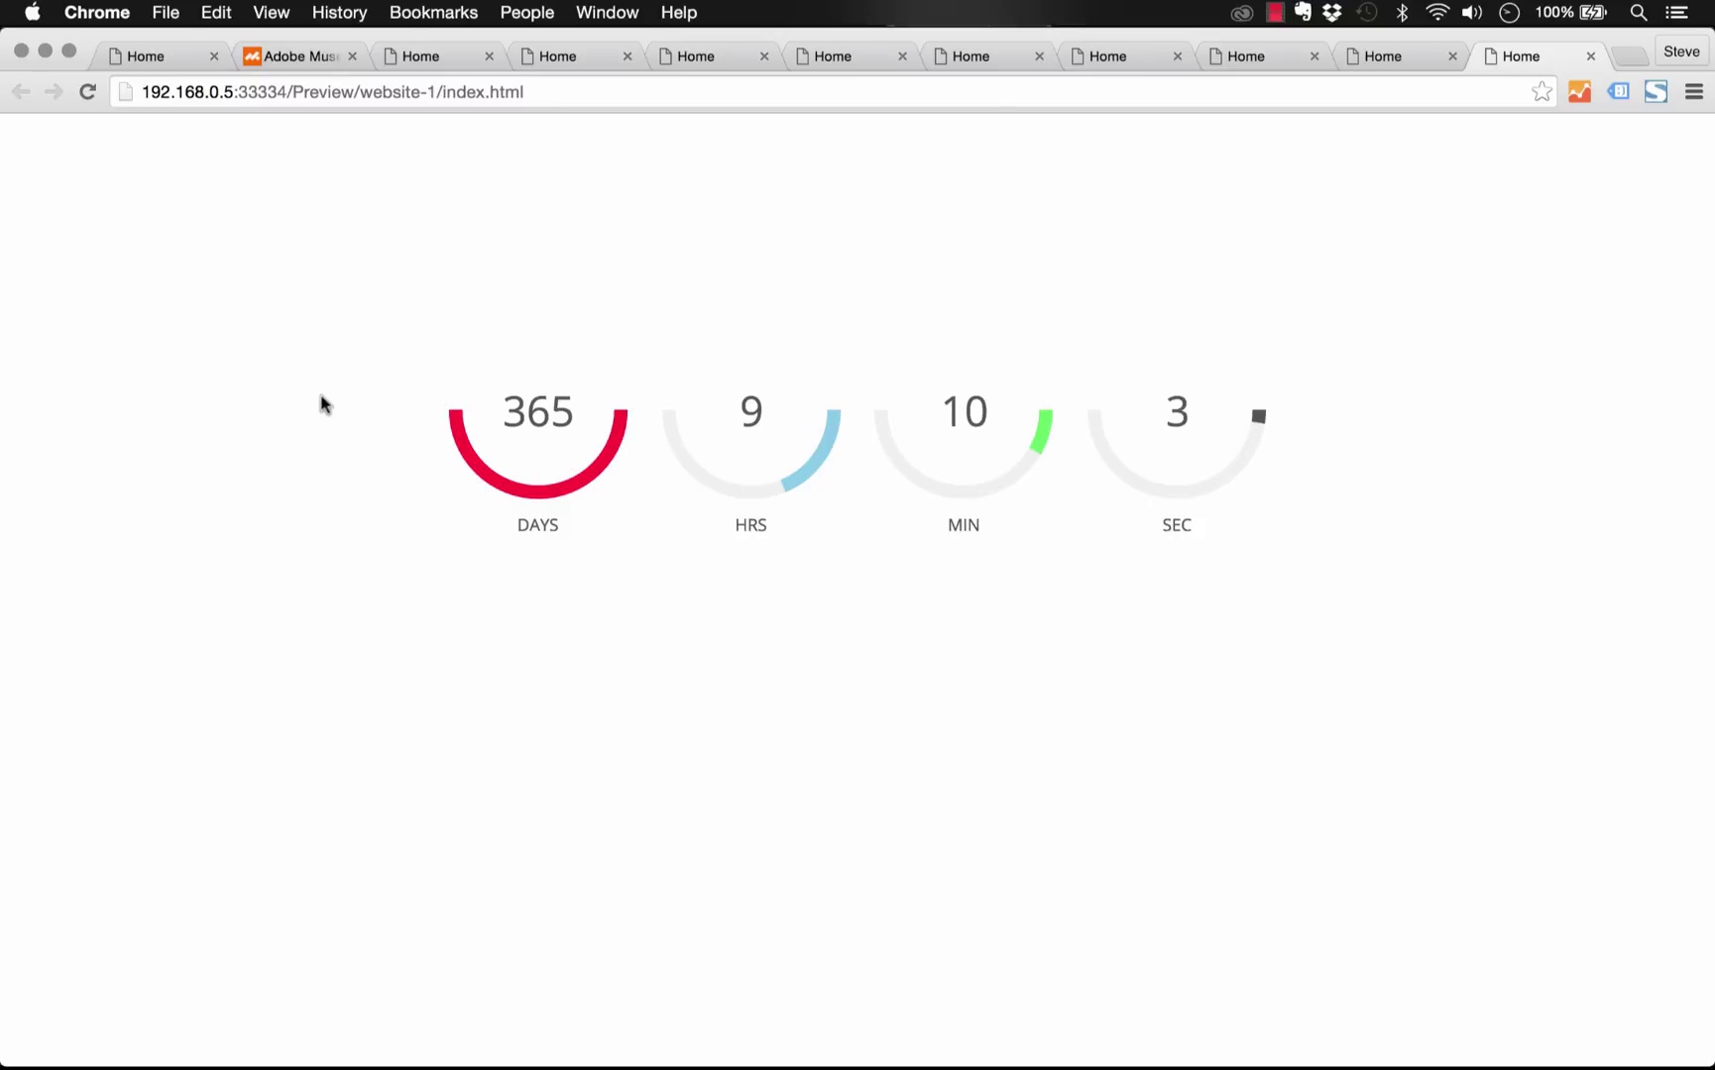
mouse_move(662, 1066)
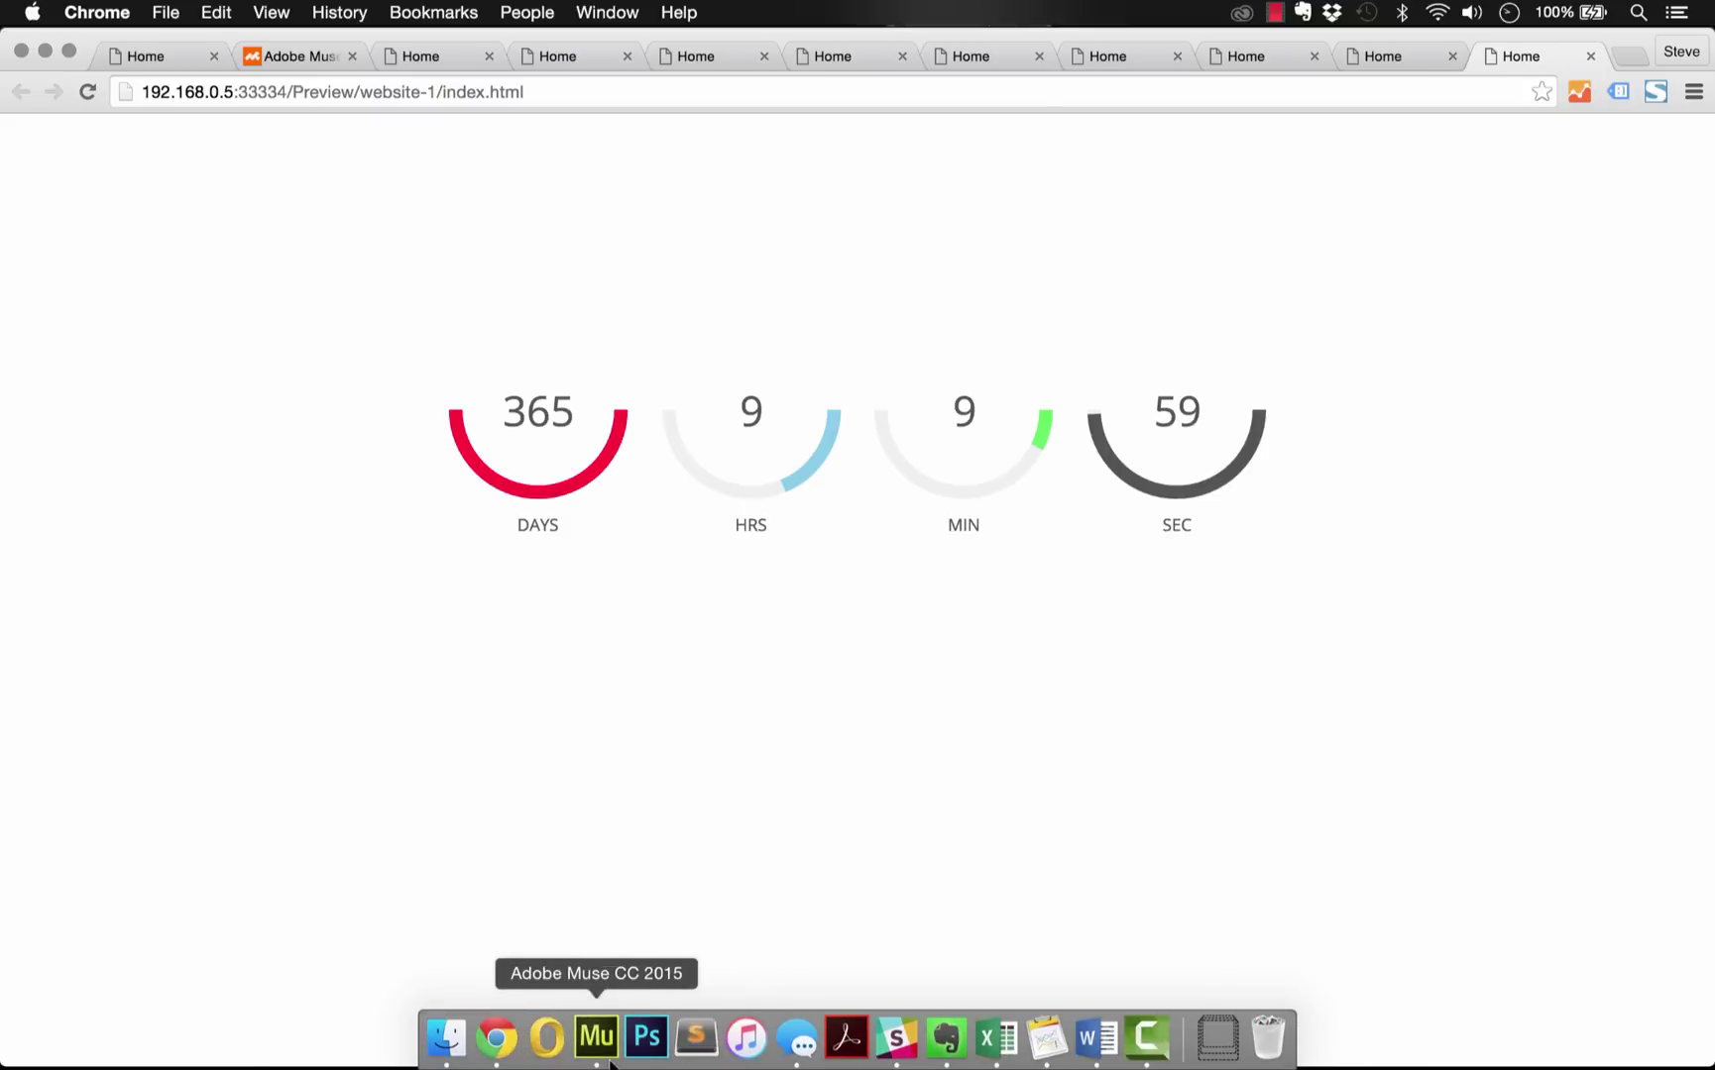
left_click(609, 1062)
Clear the 180 Circle Arc value so the countdown rings are full circles again
left_click(1102, 543)
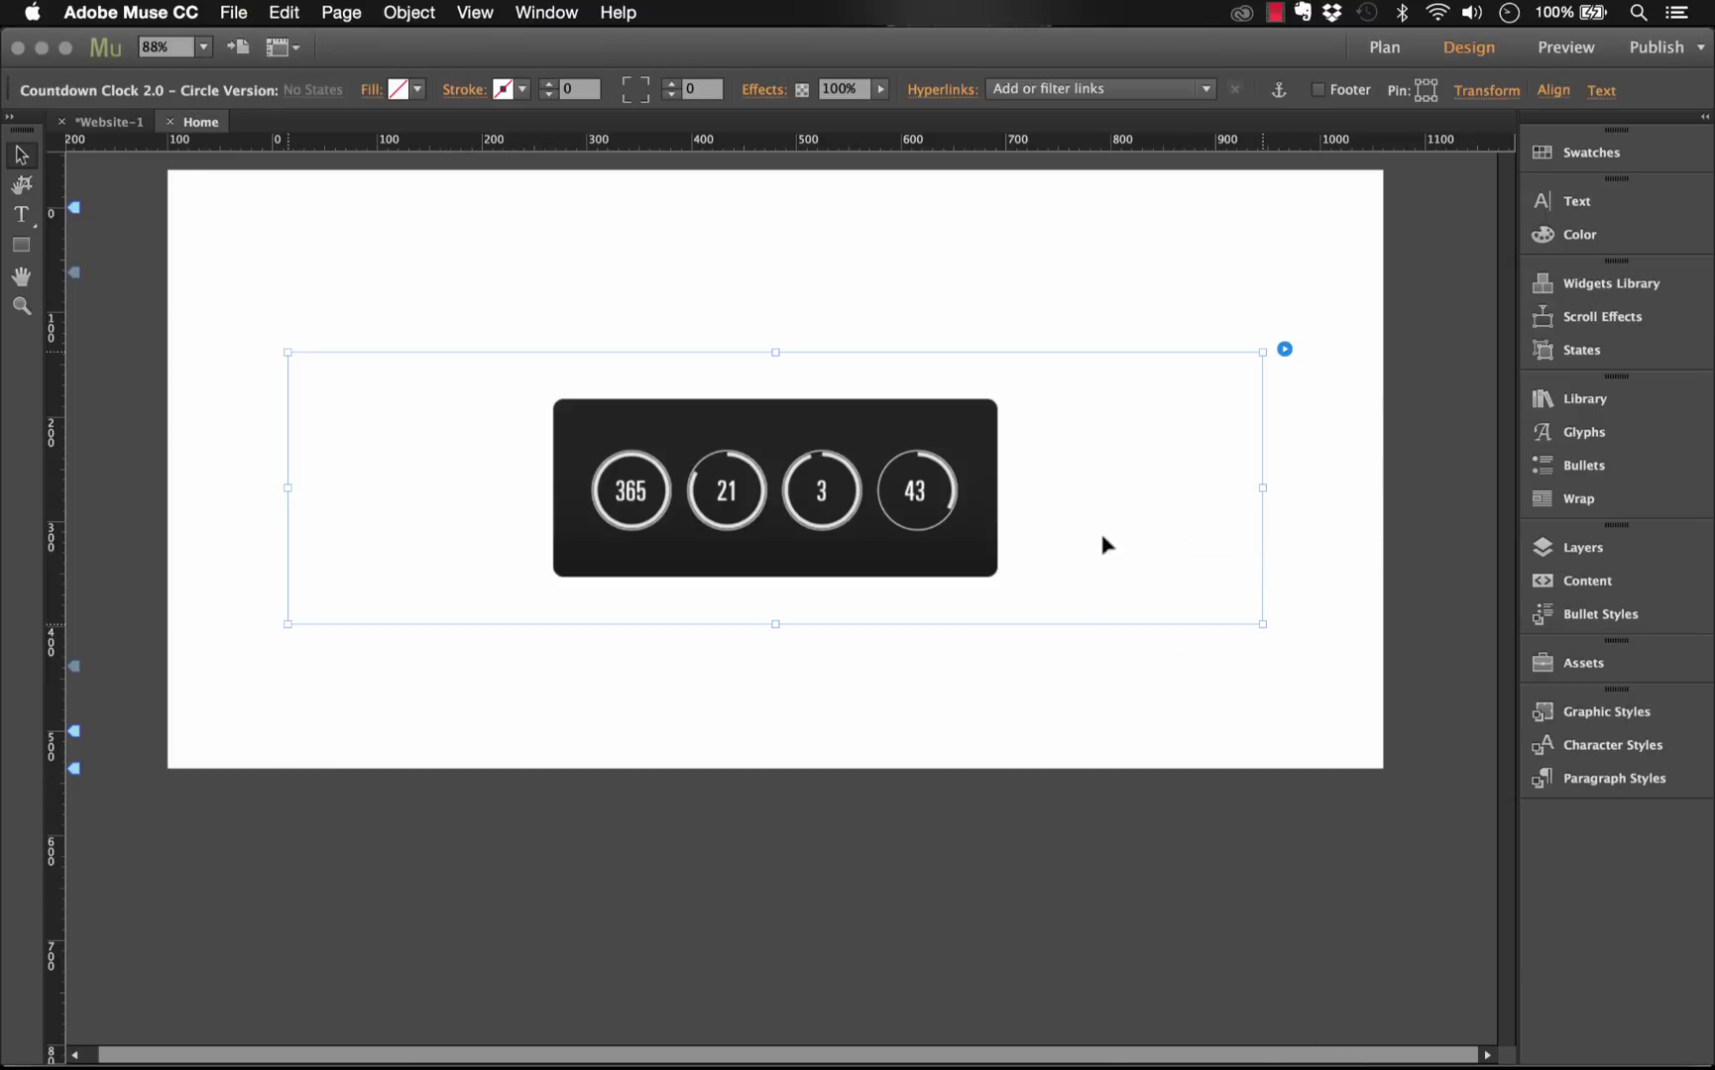
left_click(1285, 351)
left_click(1420, 544)
key("super+a")
key("BackSpace")
key("Tab")
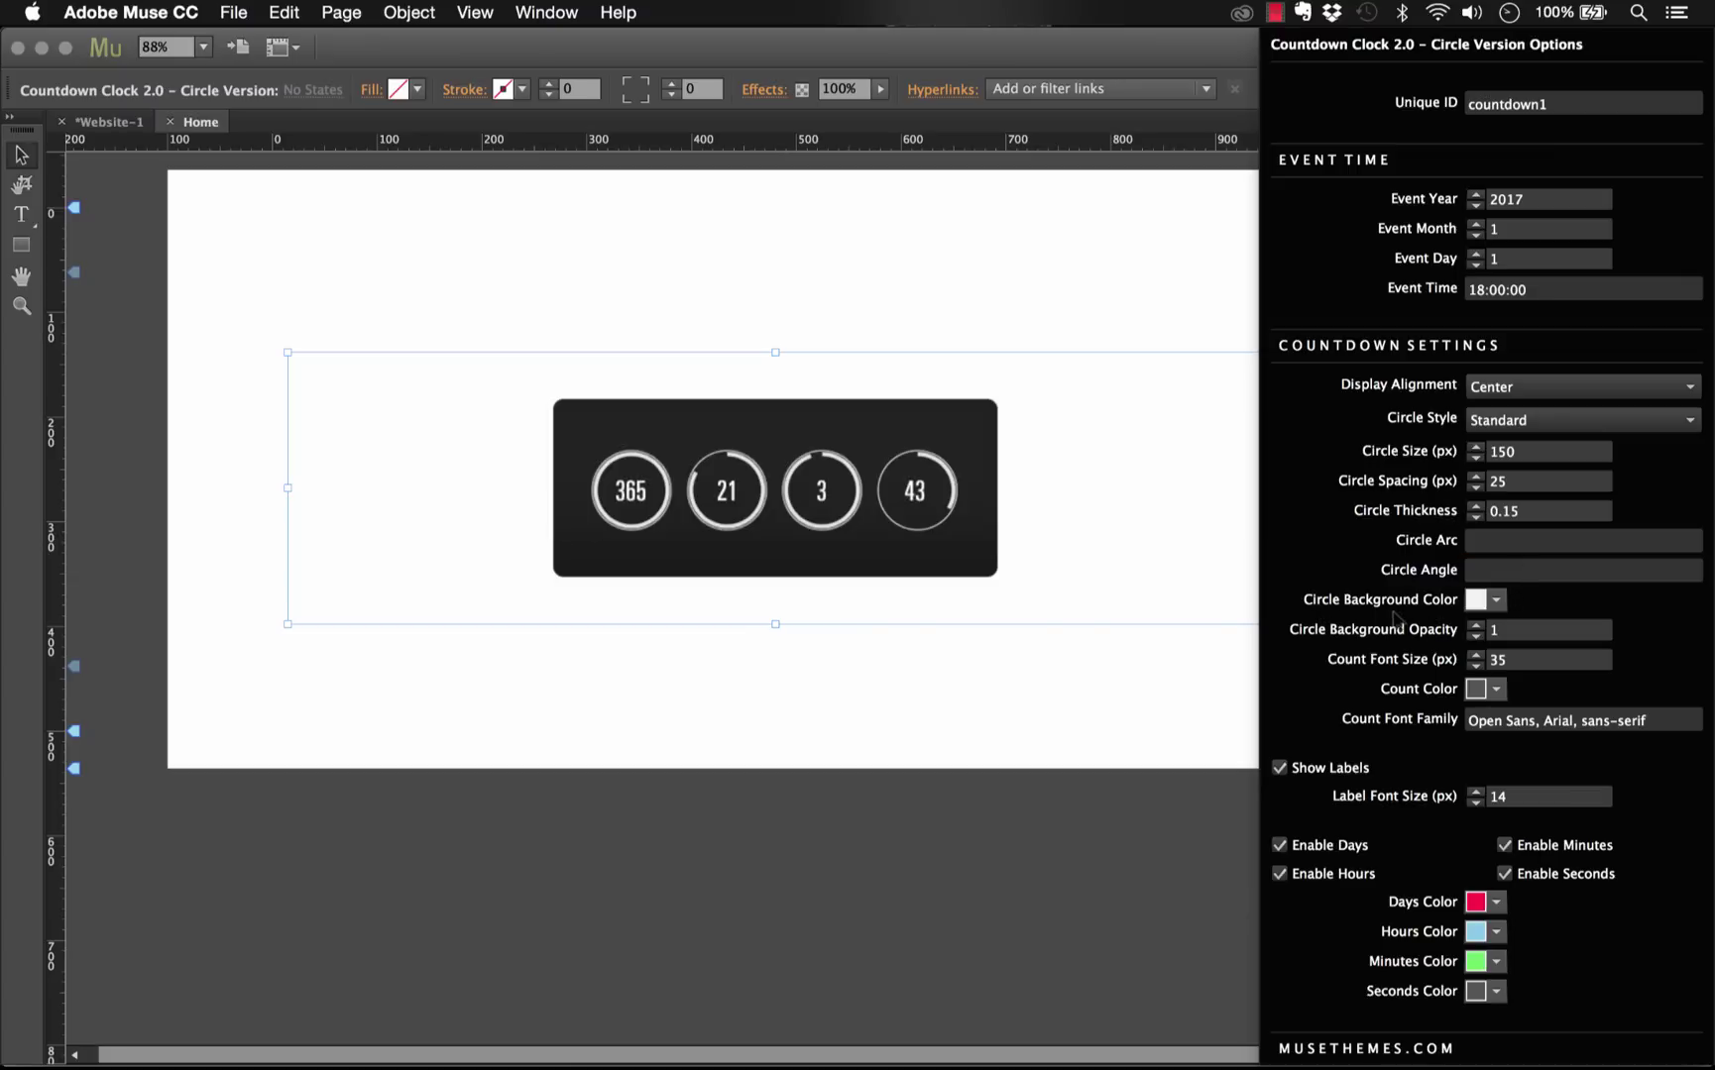
Set Circle Background Color to grey with 0.4 opacity
left_click(1496, 601)
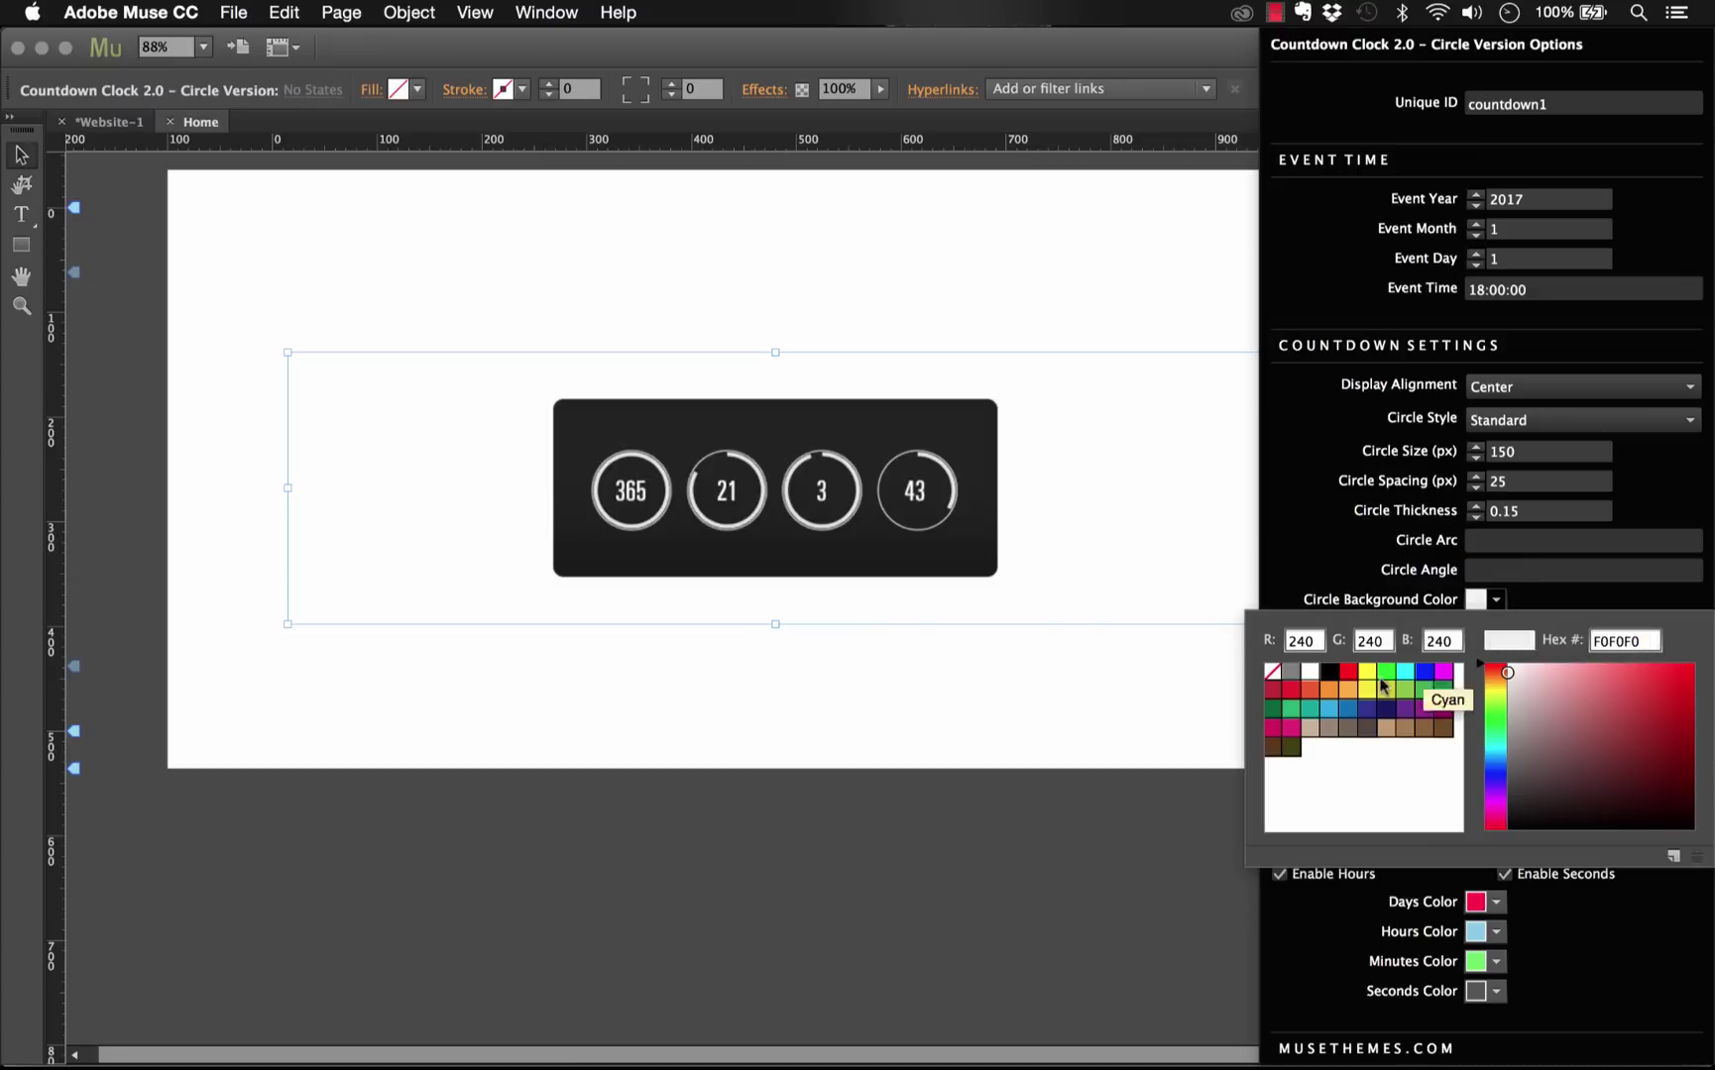
left_click(1302, 673)
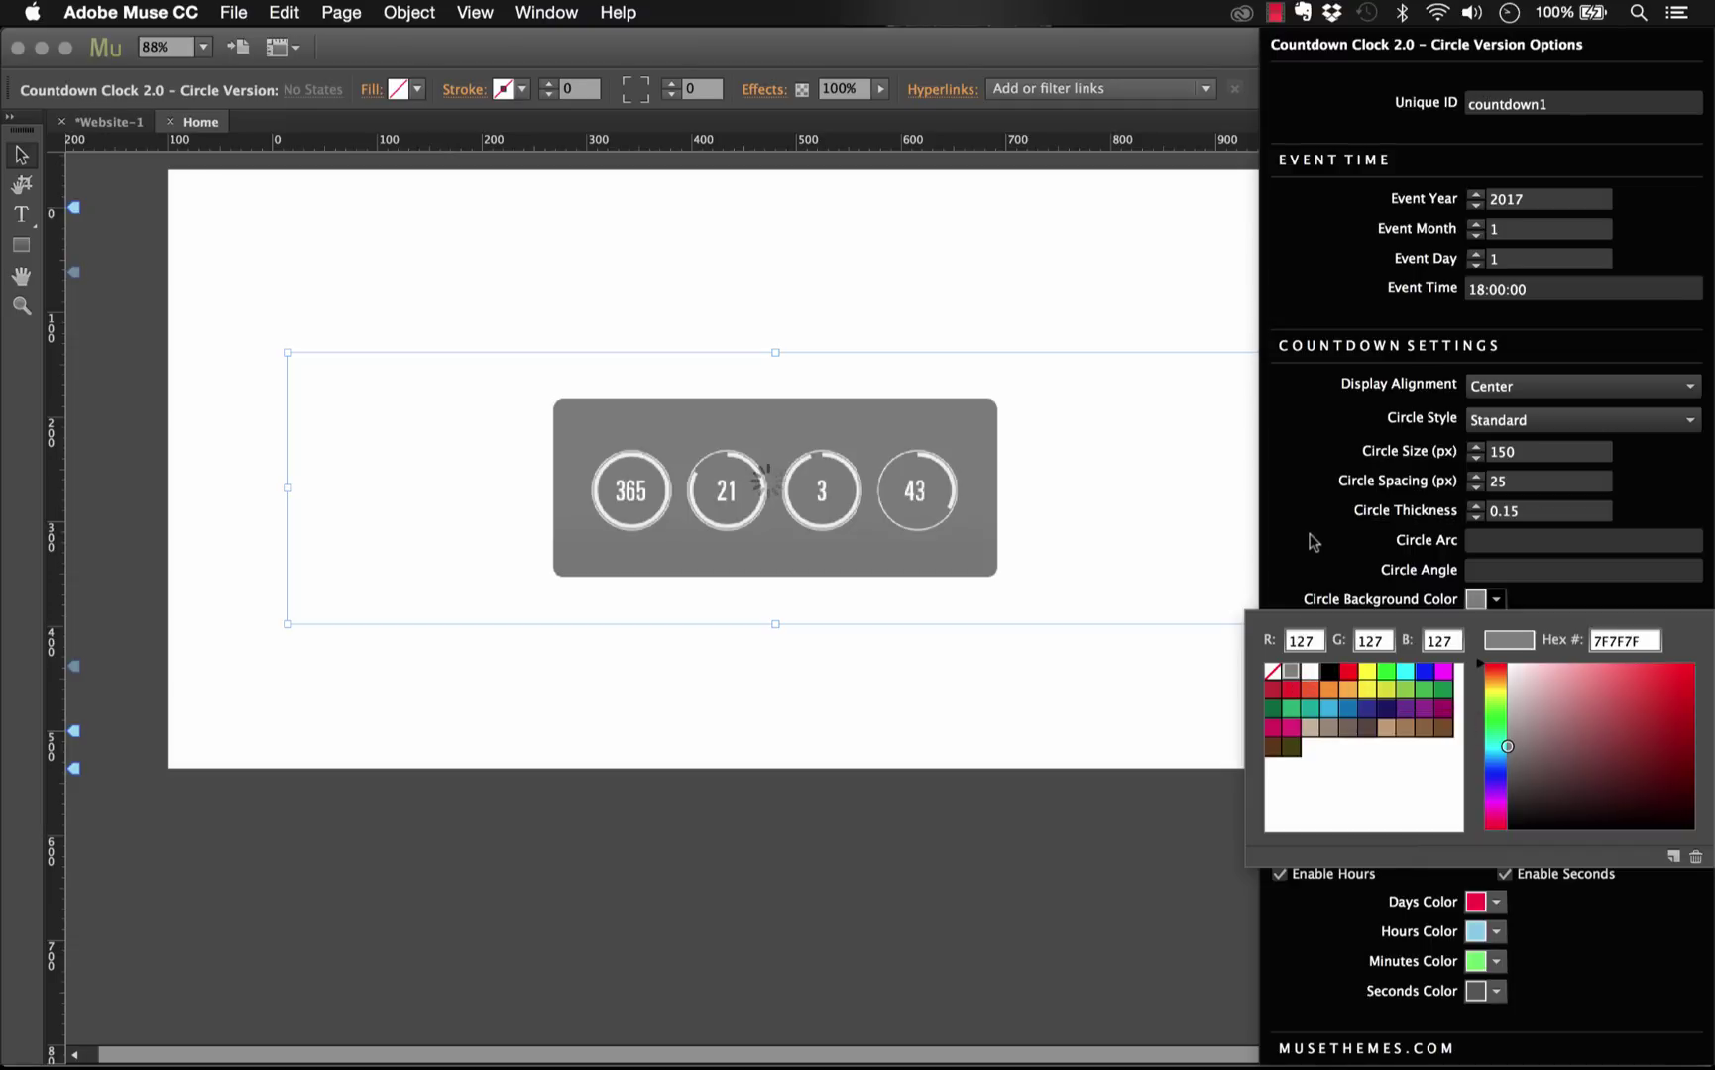
left_click(1510, 634)
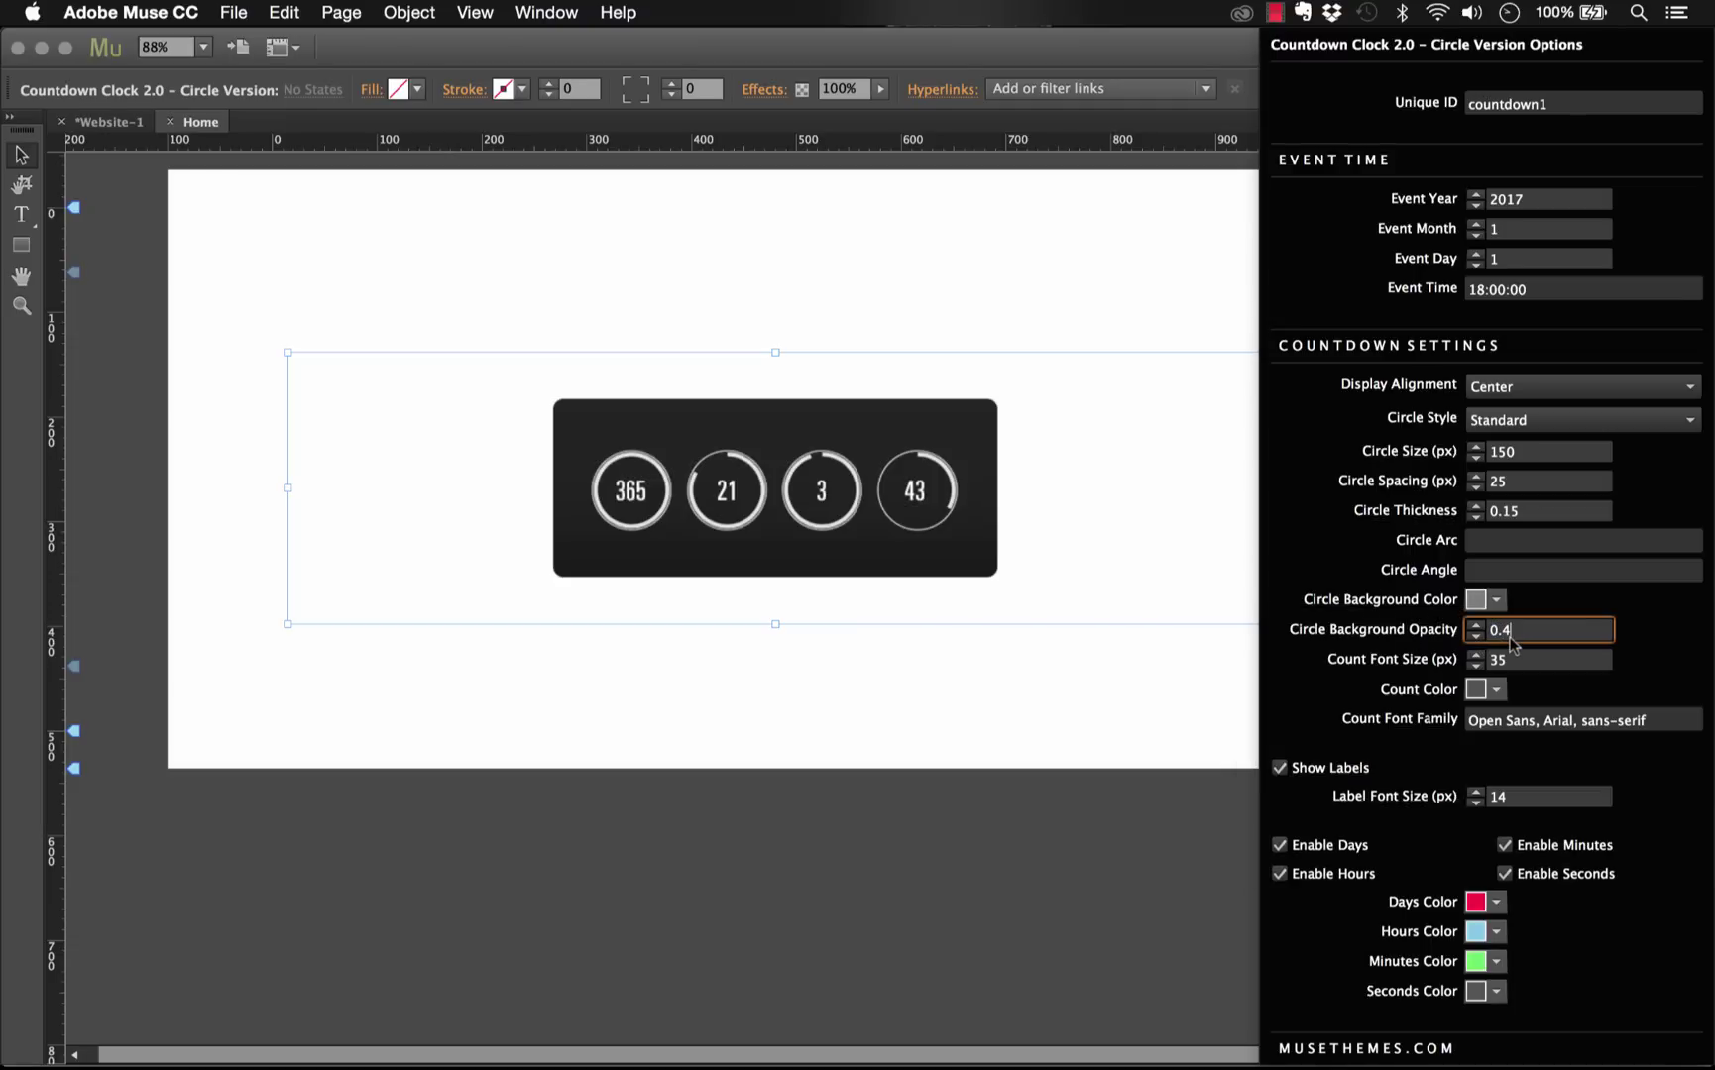
key("Return")
Preview the full circles on grey tracks in Chrome, then return to Muse
left_click(804, 845)
left_click(233, 11)
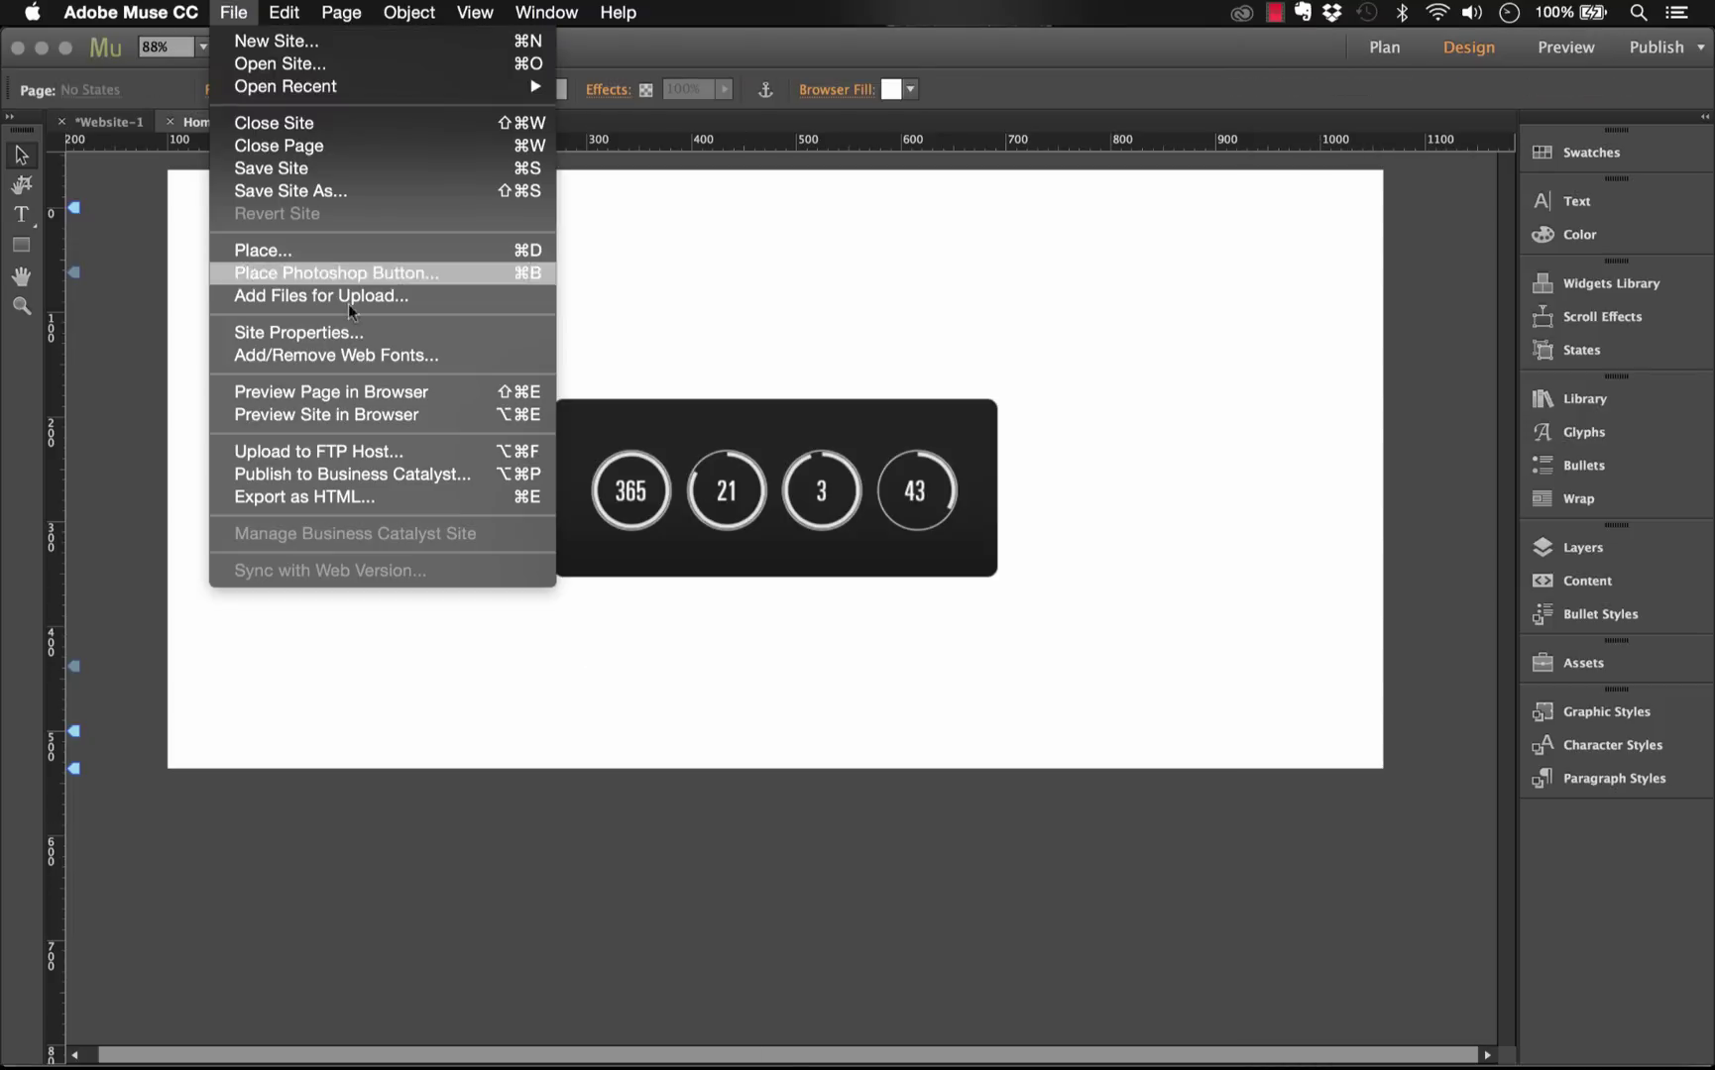
left_click(346, 393)
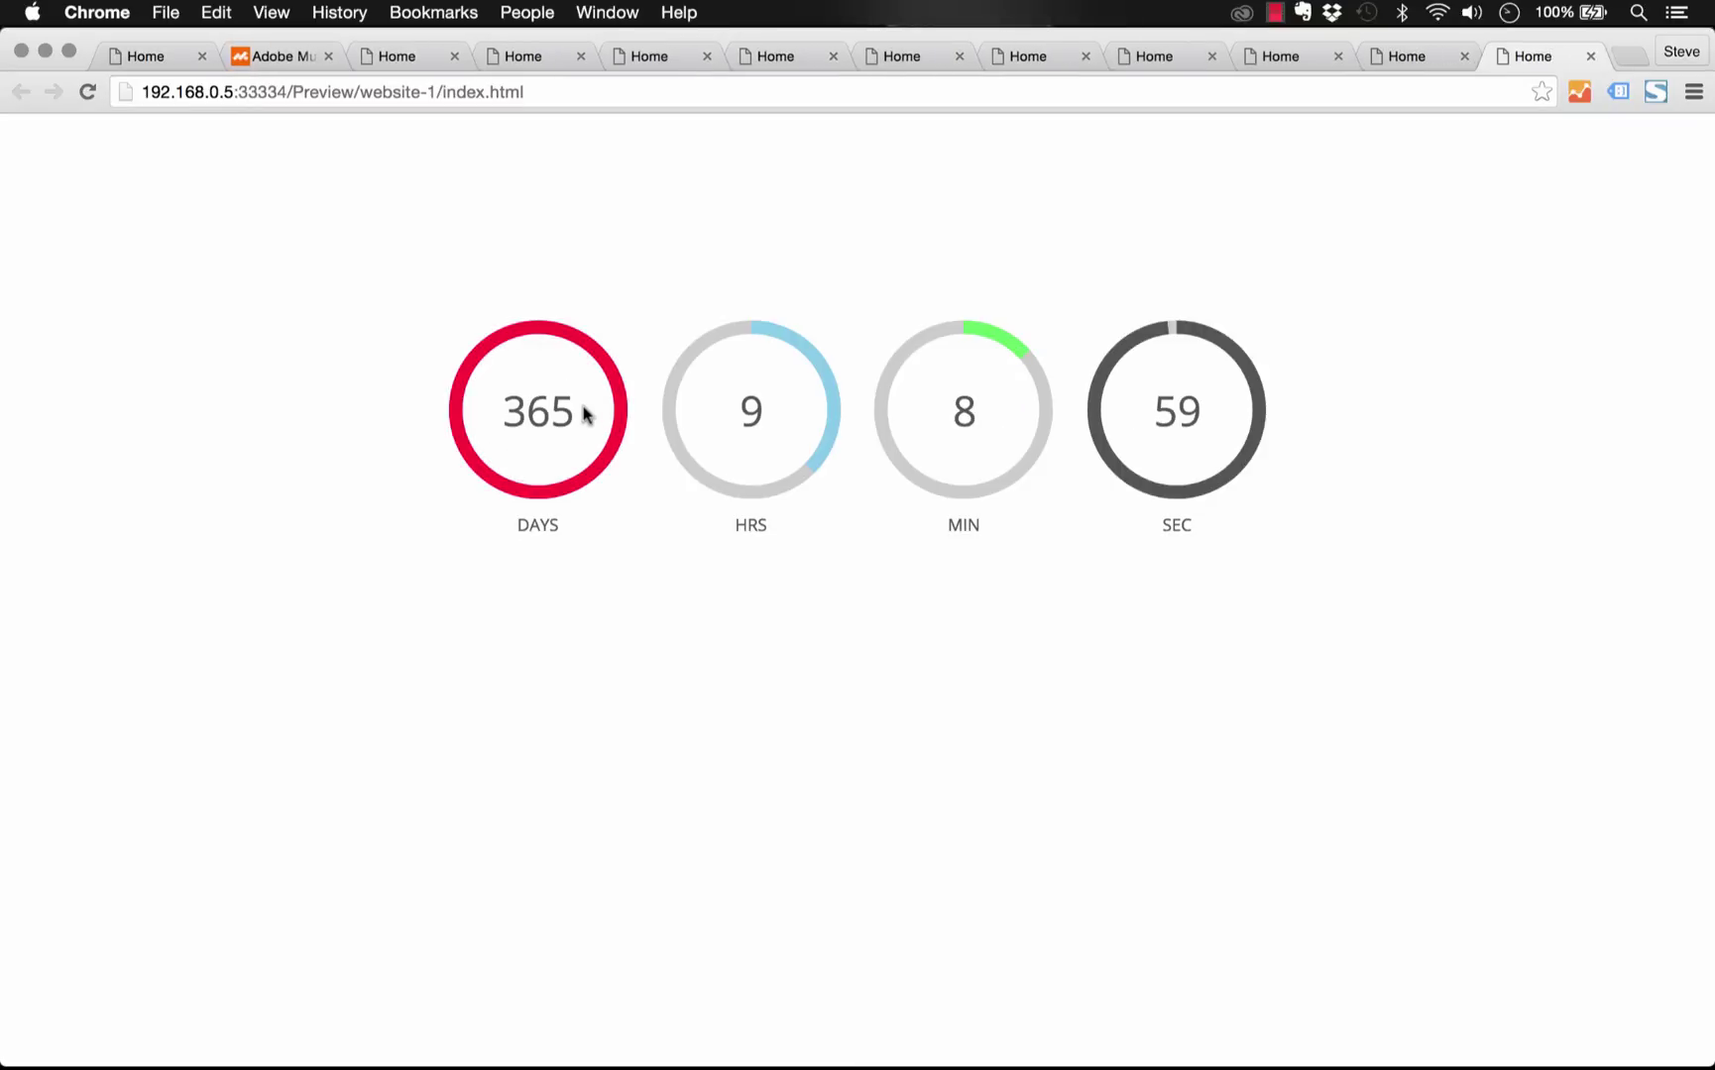
mouse_move(697, 1062)
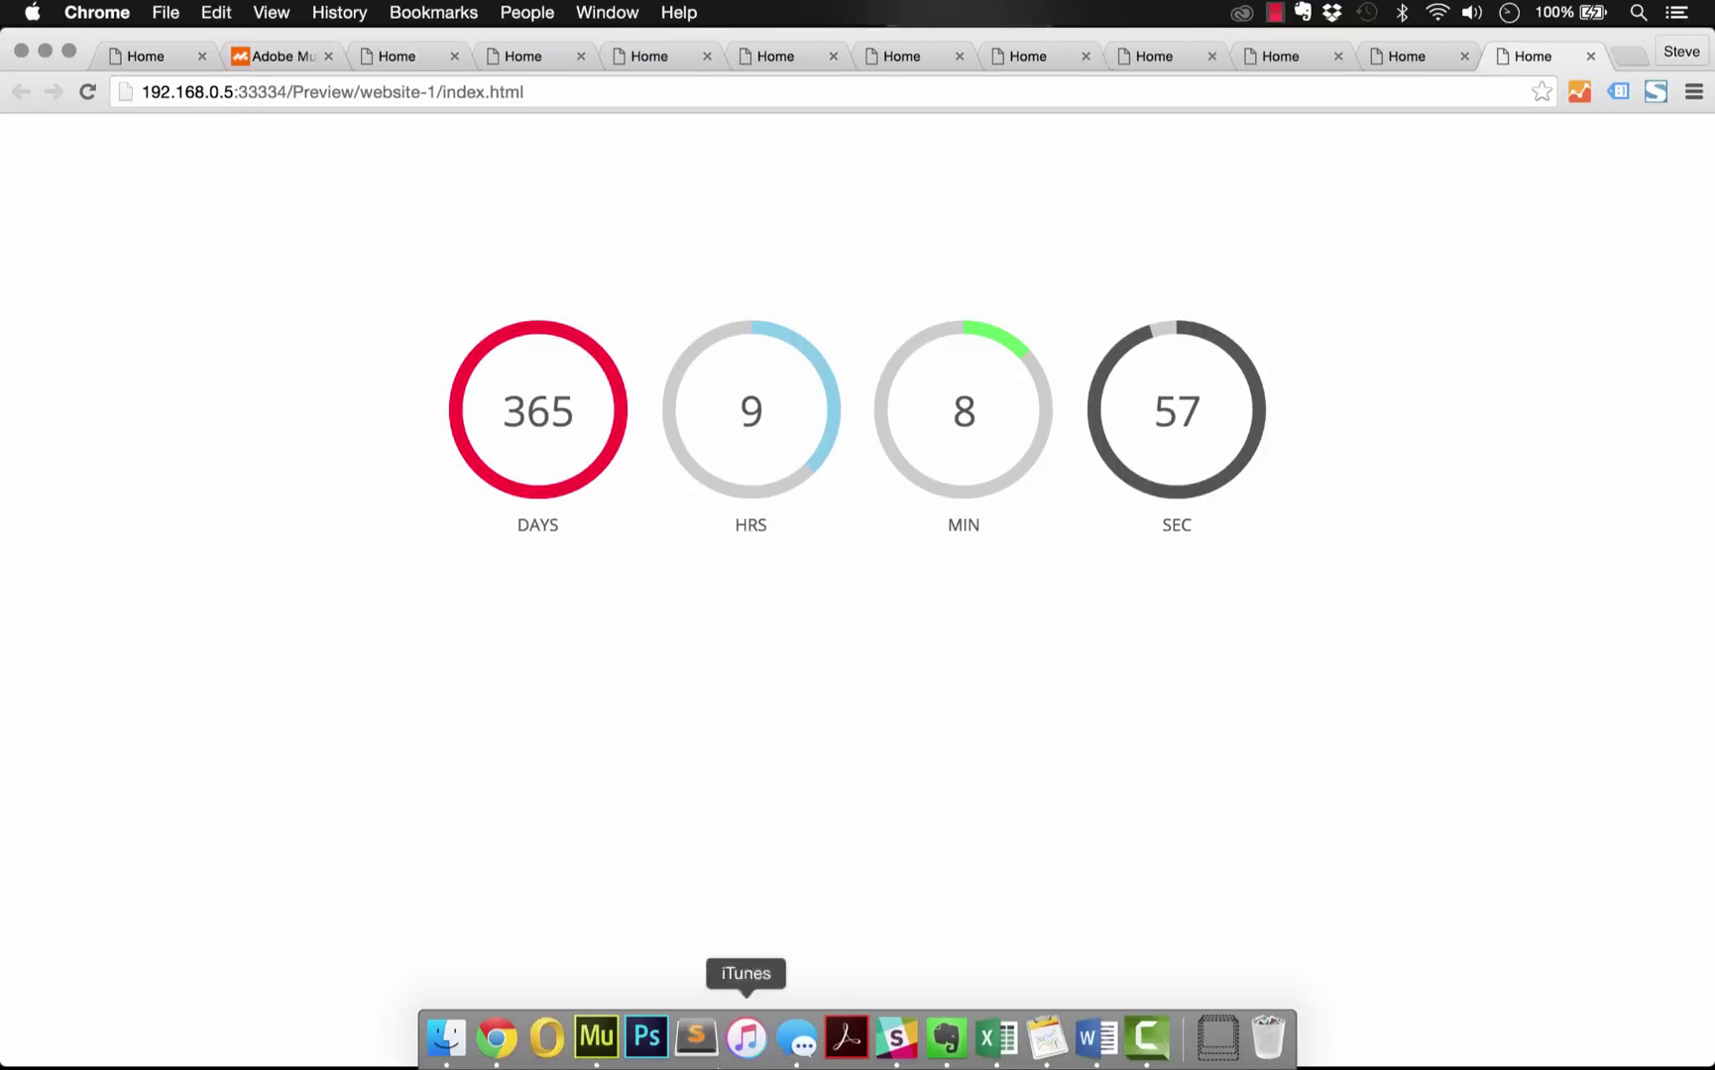
left_click(604, 1056)
Set the Days and Hours circle colours to blue 29ABE2
left_click(1056, 395)
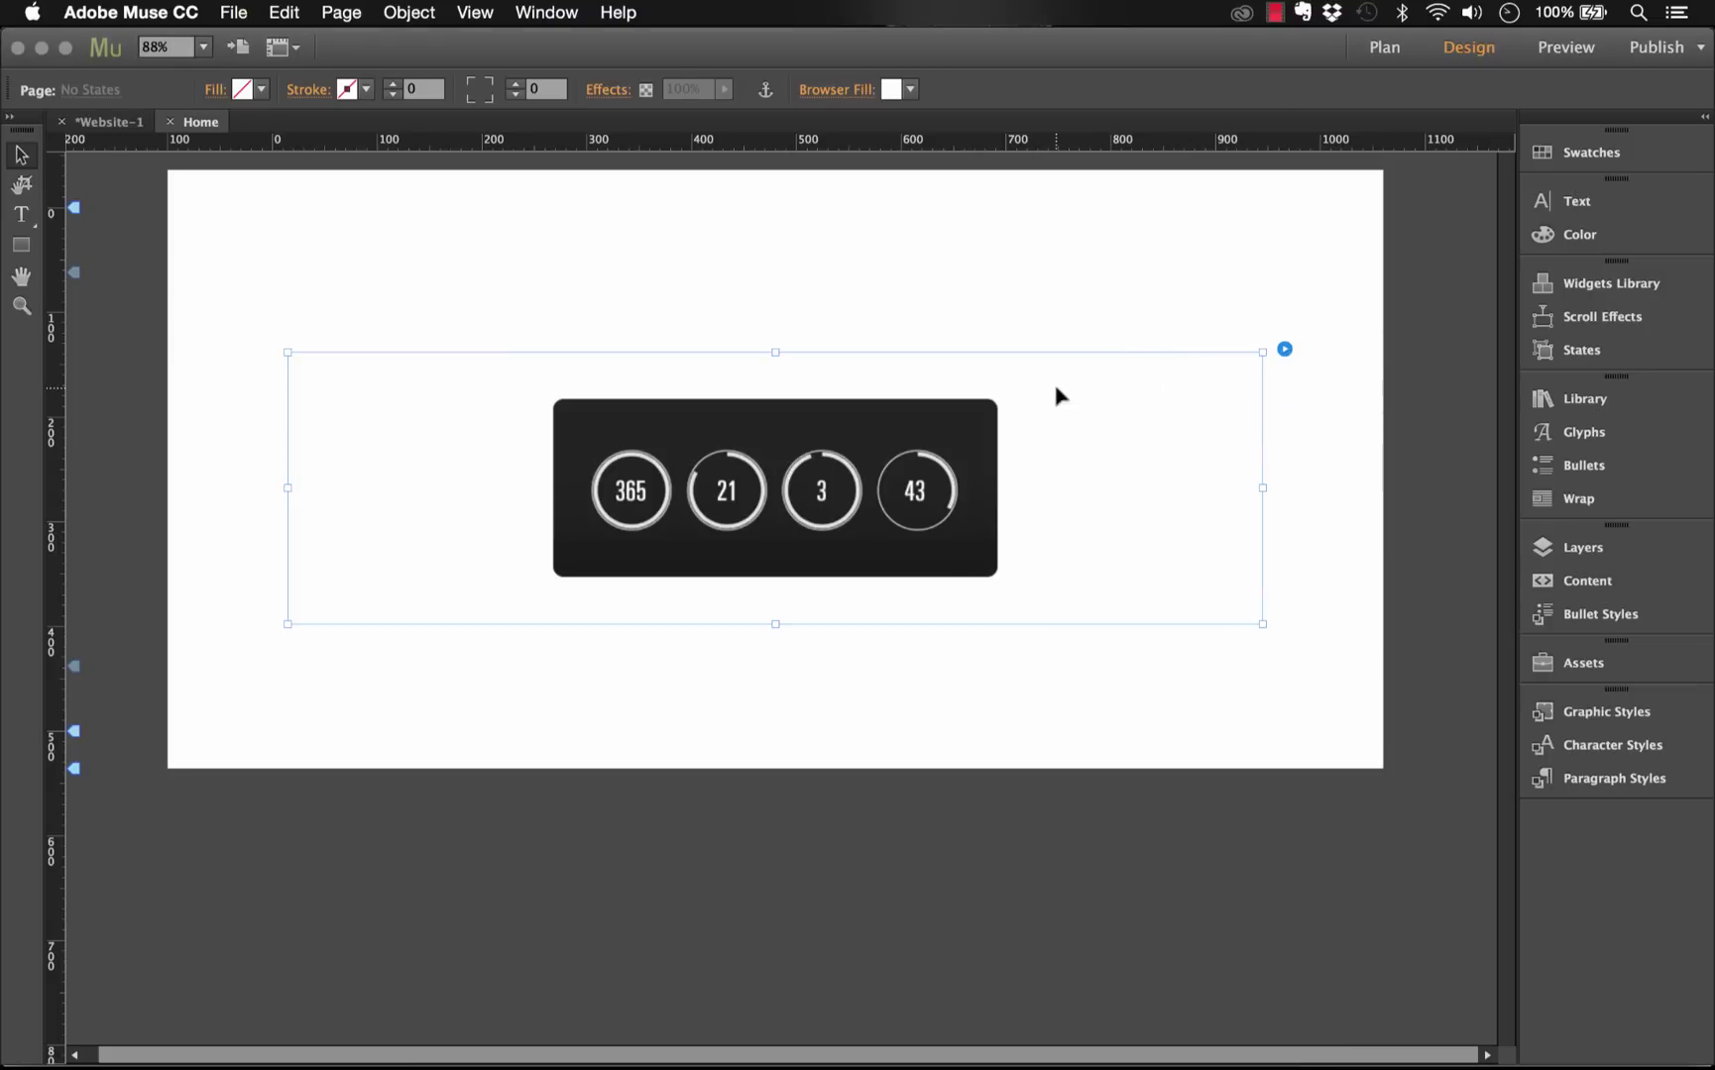
left_click(1284, 351)
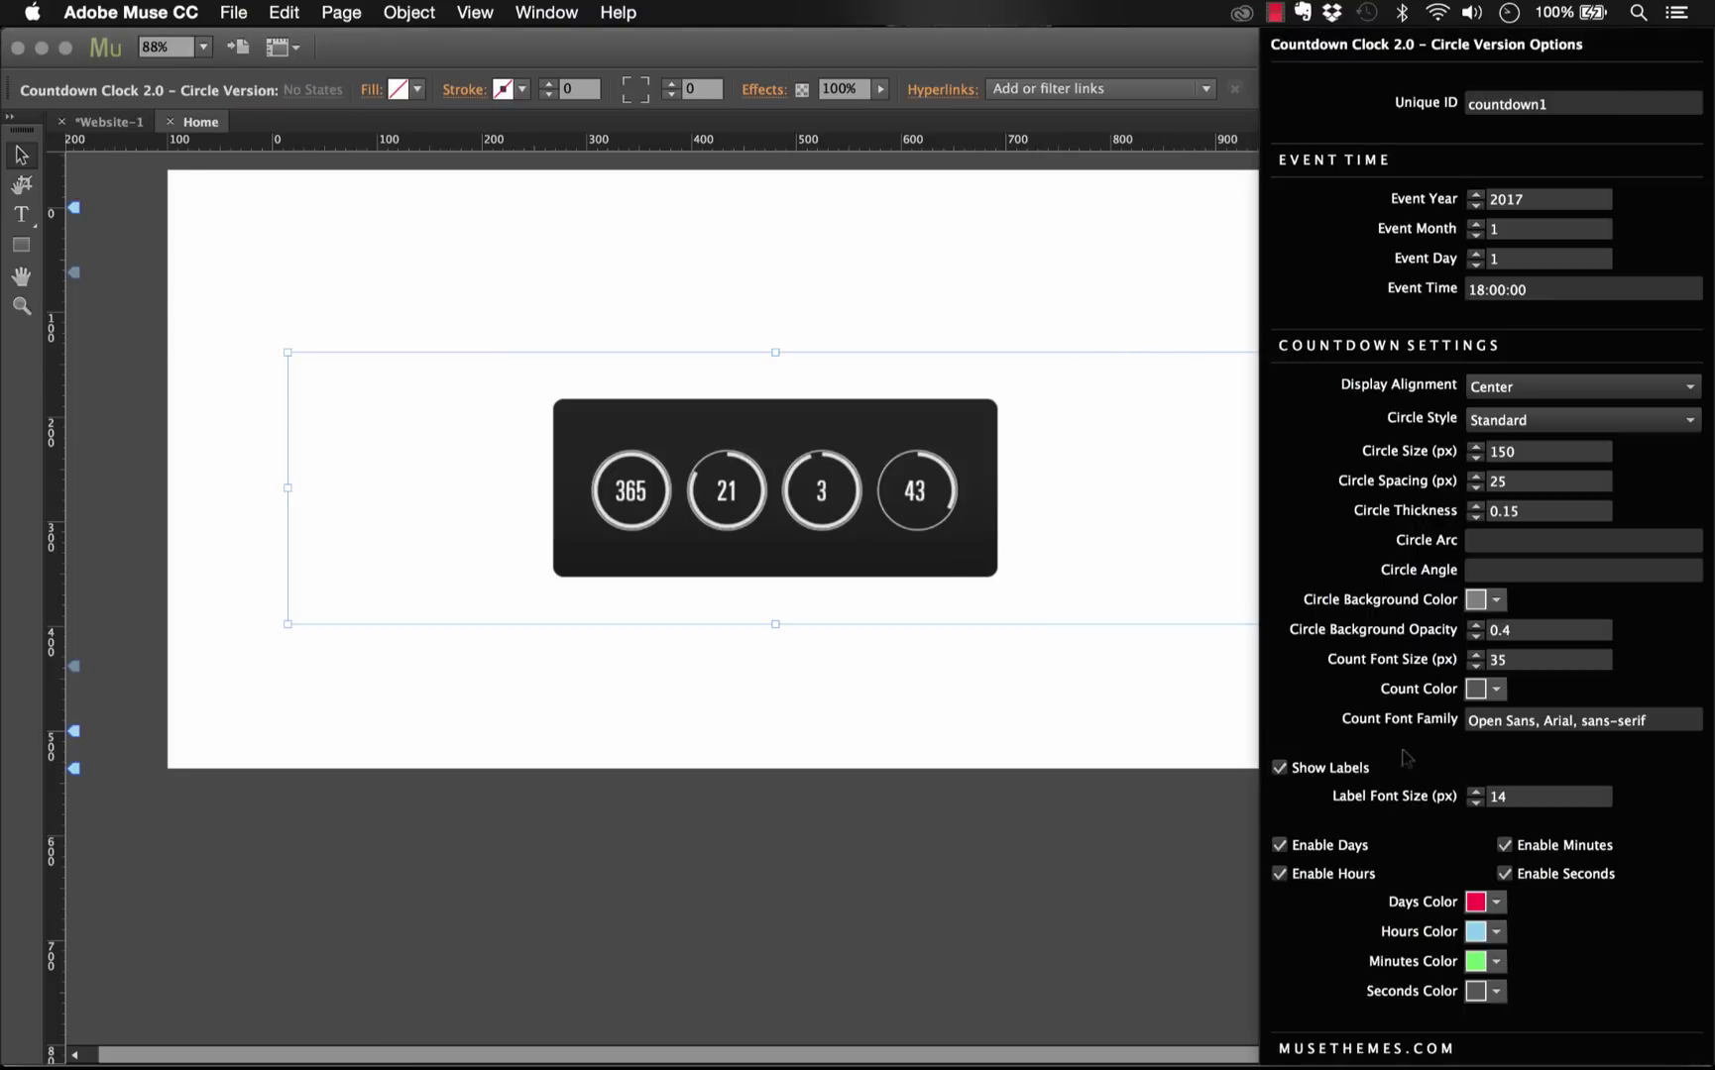
left_click(1497, 904)
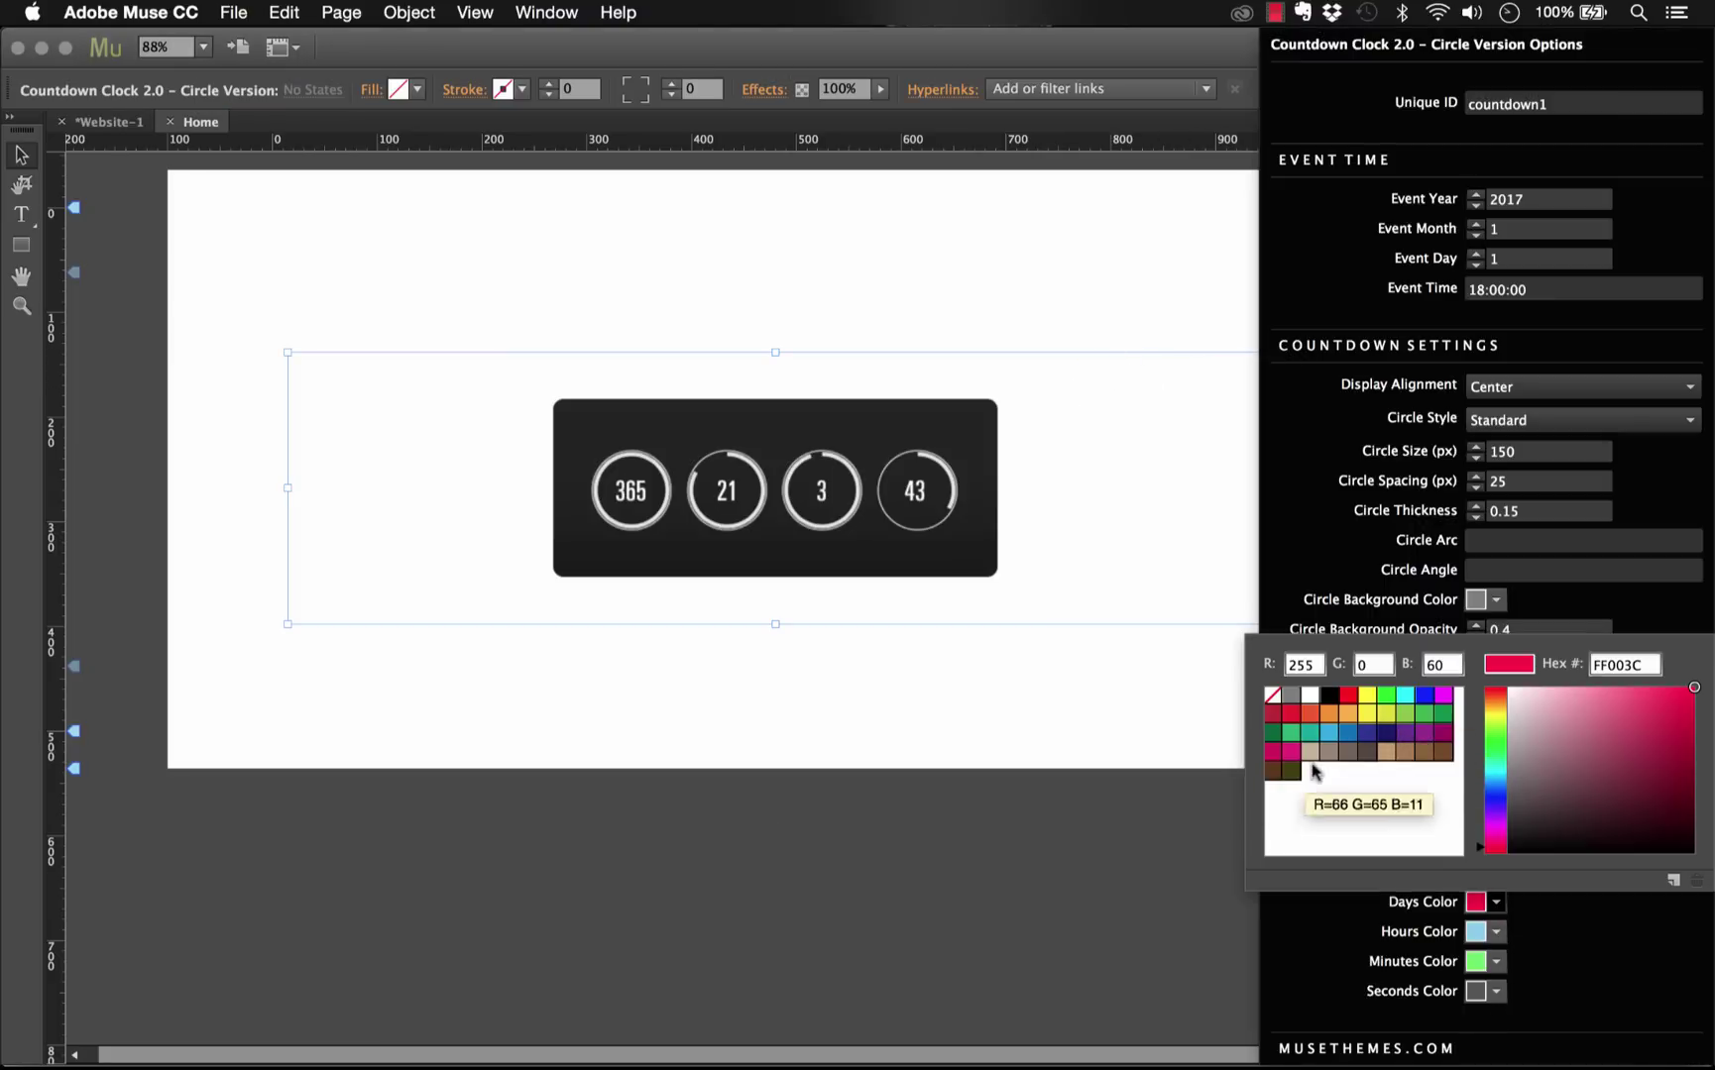
left_click(1329, 733)
left_click(1554, 991)
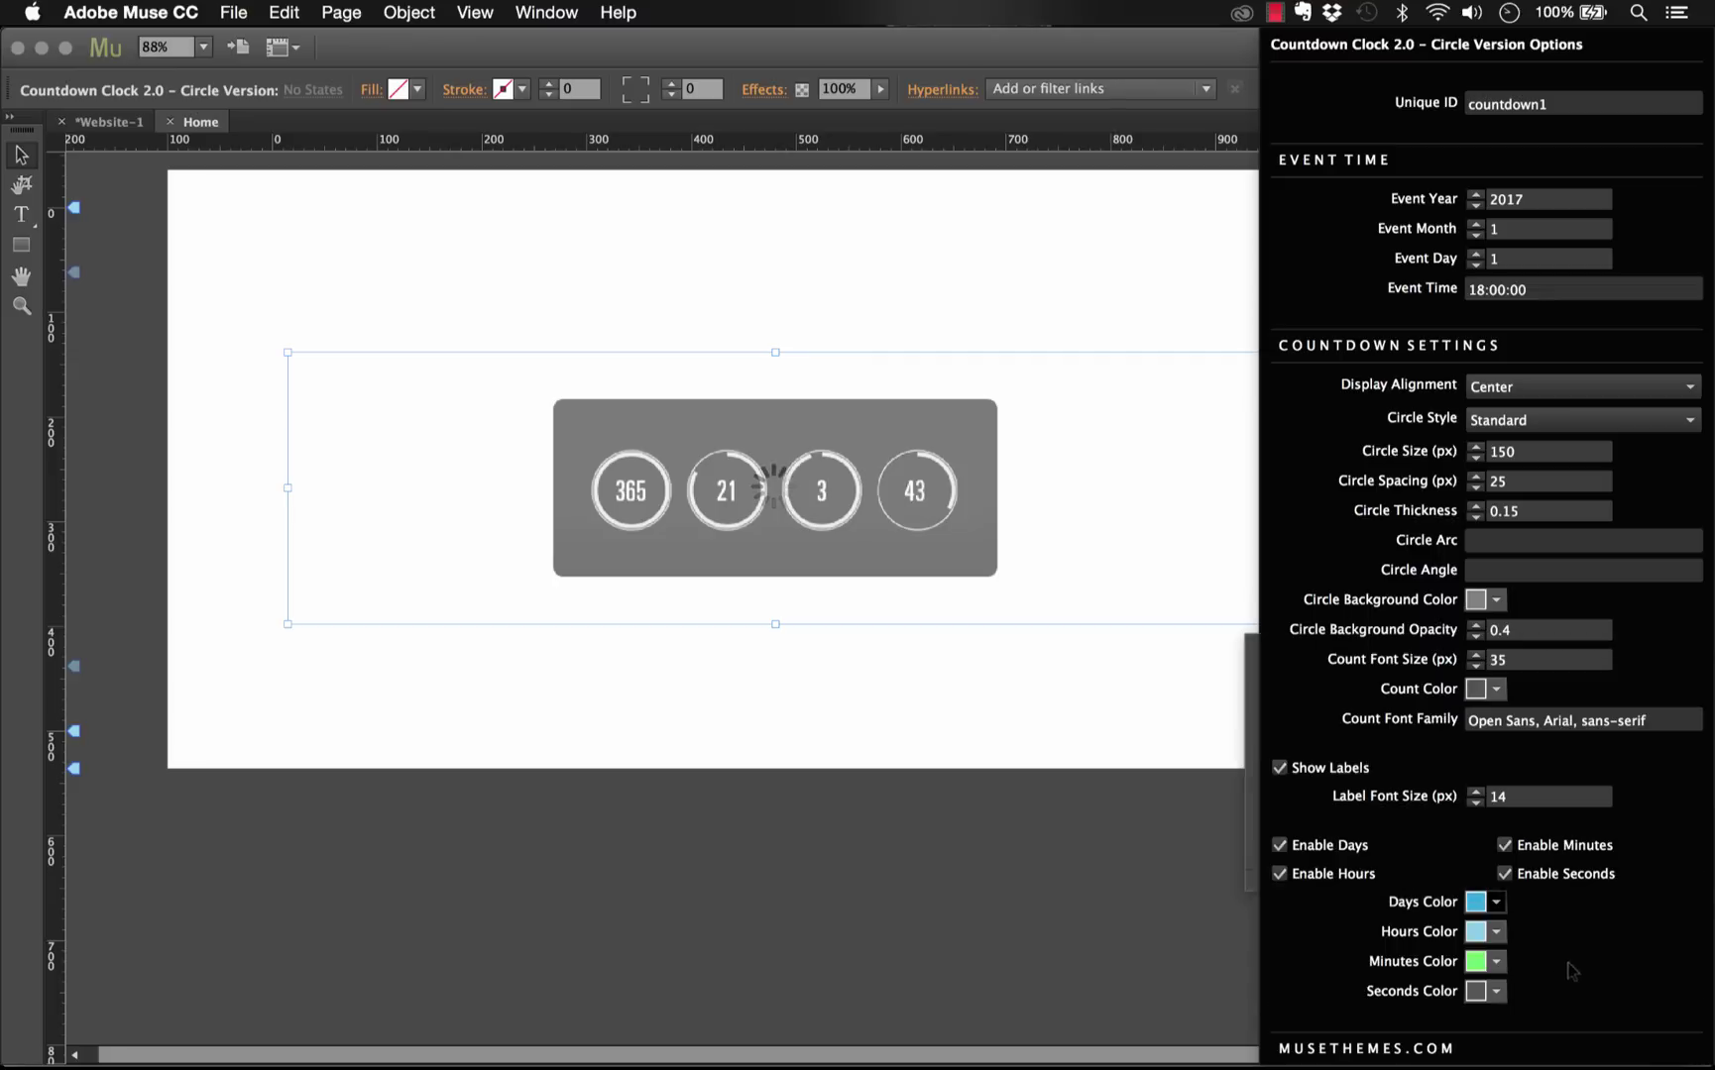
left_click(1497, 933)
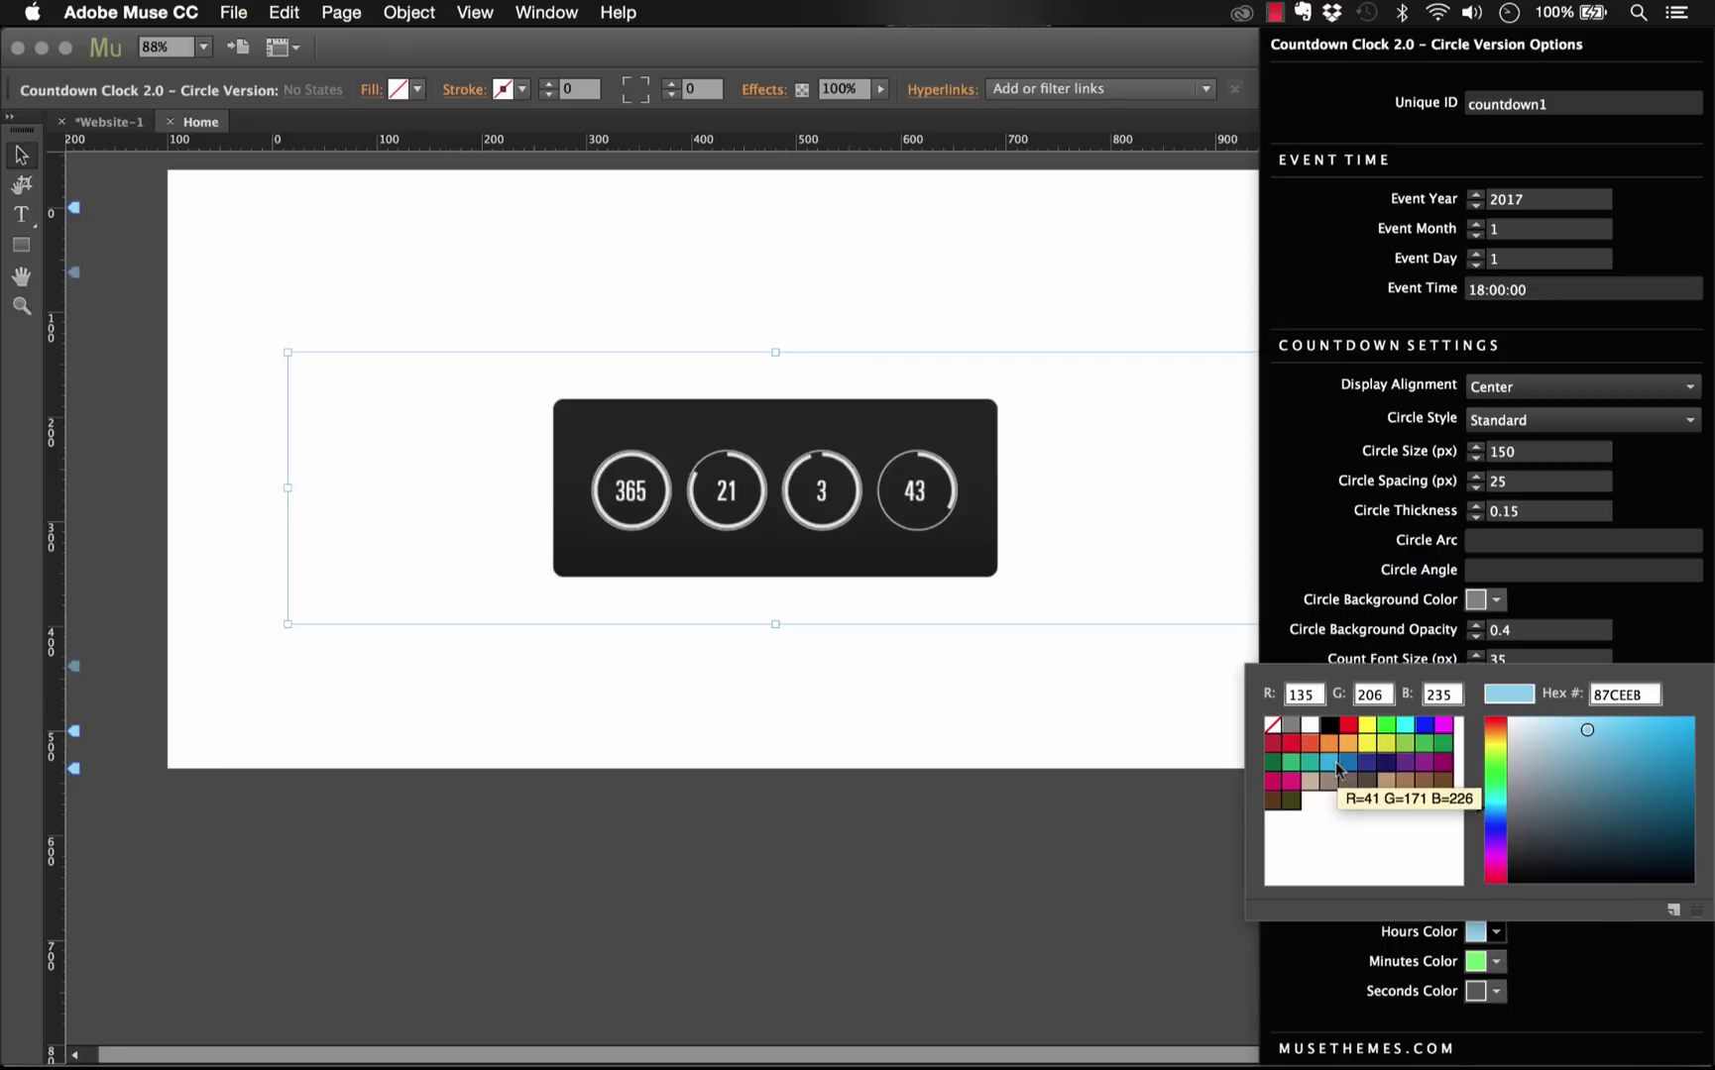
left_click(1330, 761)
left_click(1527, 1001)
Set the Minutes and Seconds circle colours to blue 29ABE2 and close the settings
left_click(1487, 967)
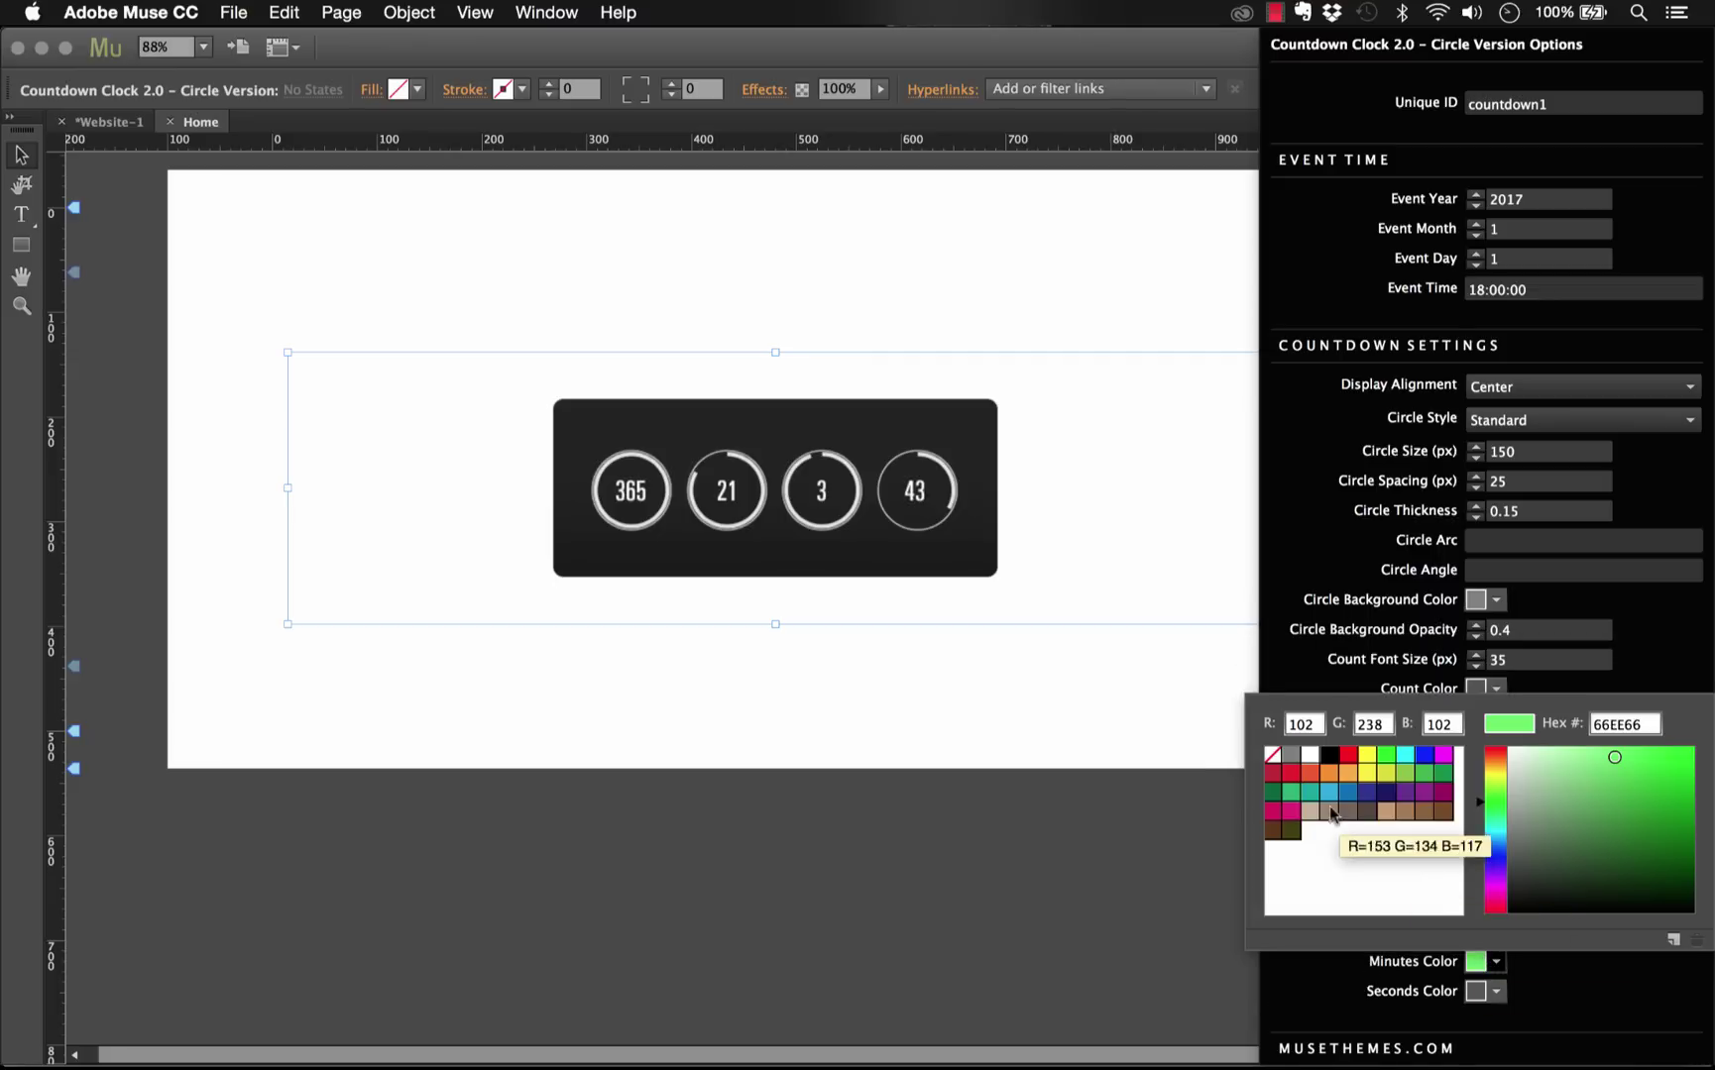
left_click(1329, 792)
left_click(1494, 992)
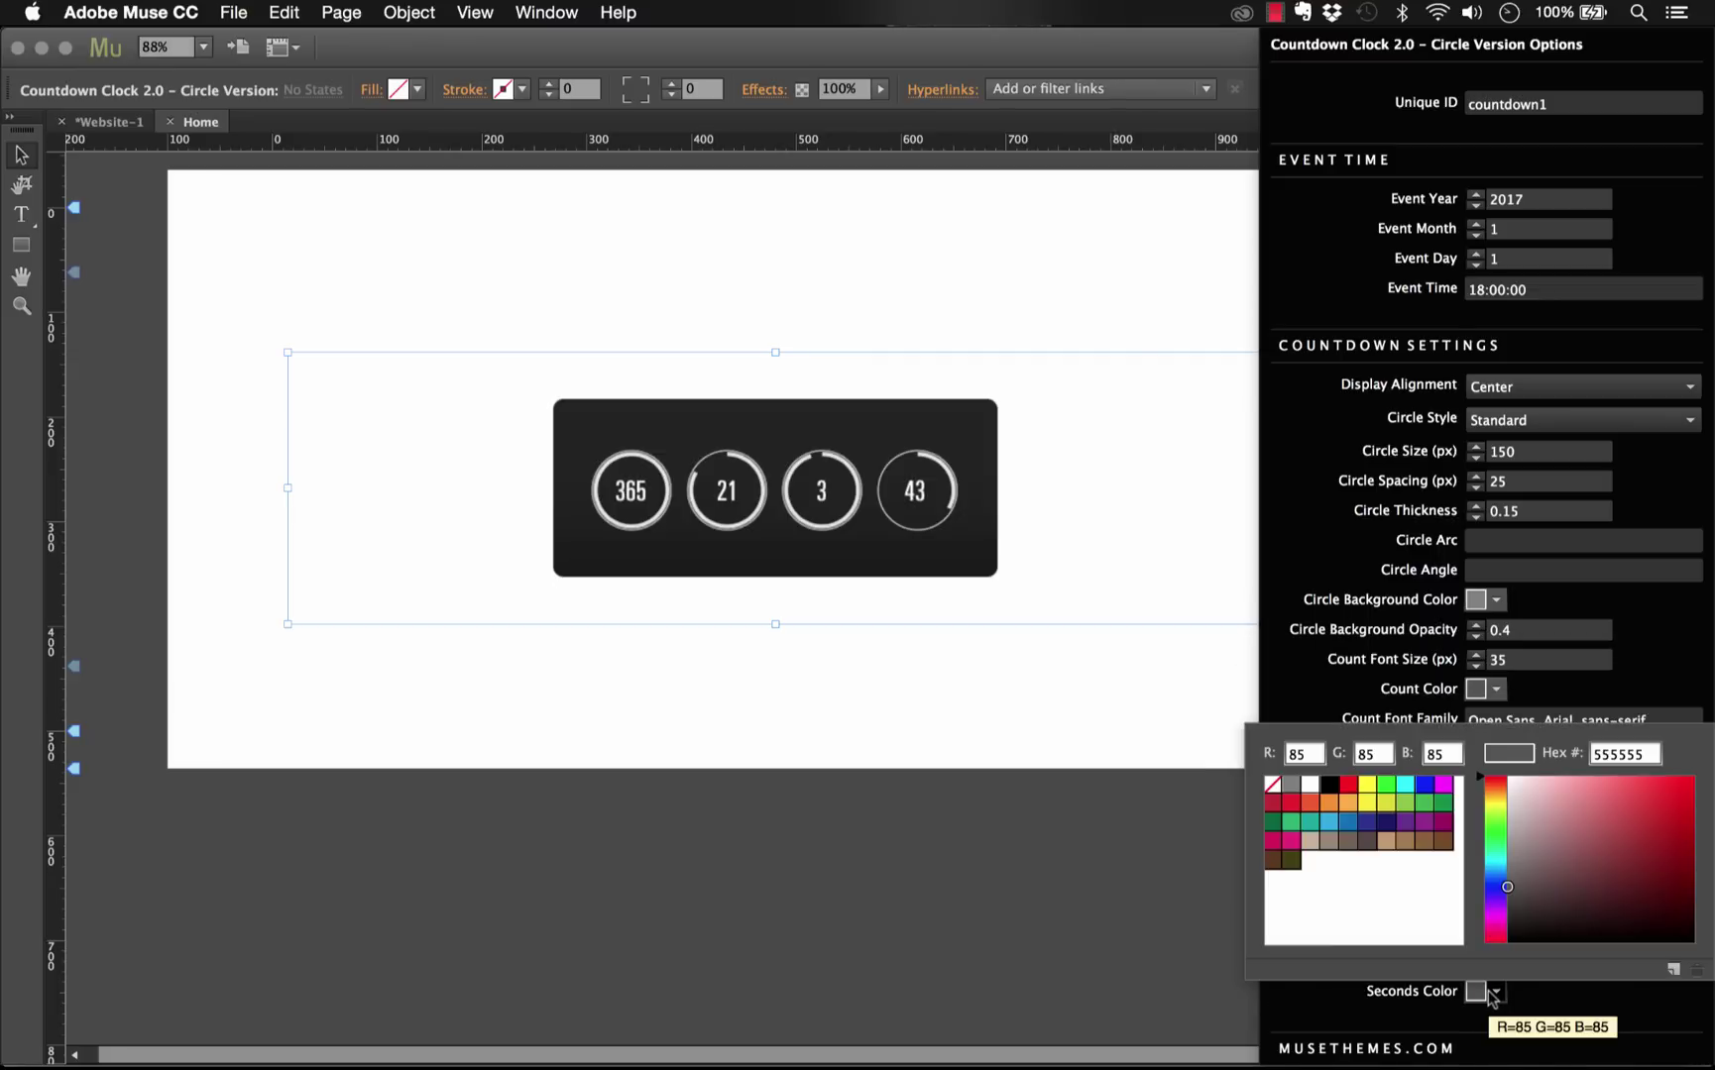
left_click(1329, 821)
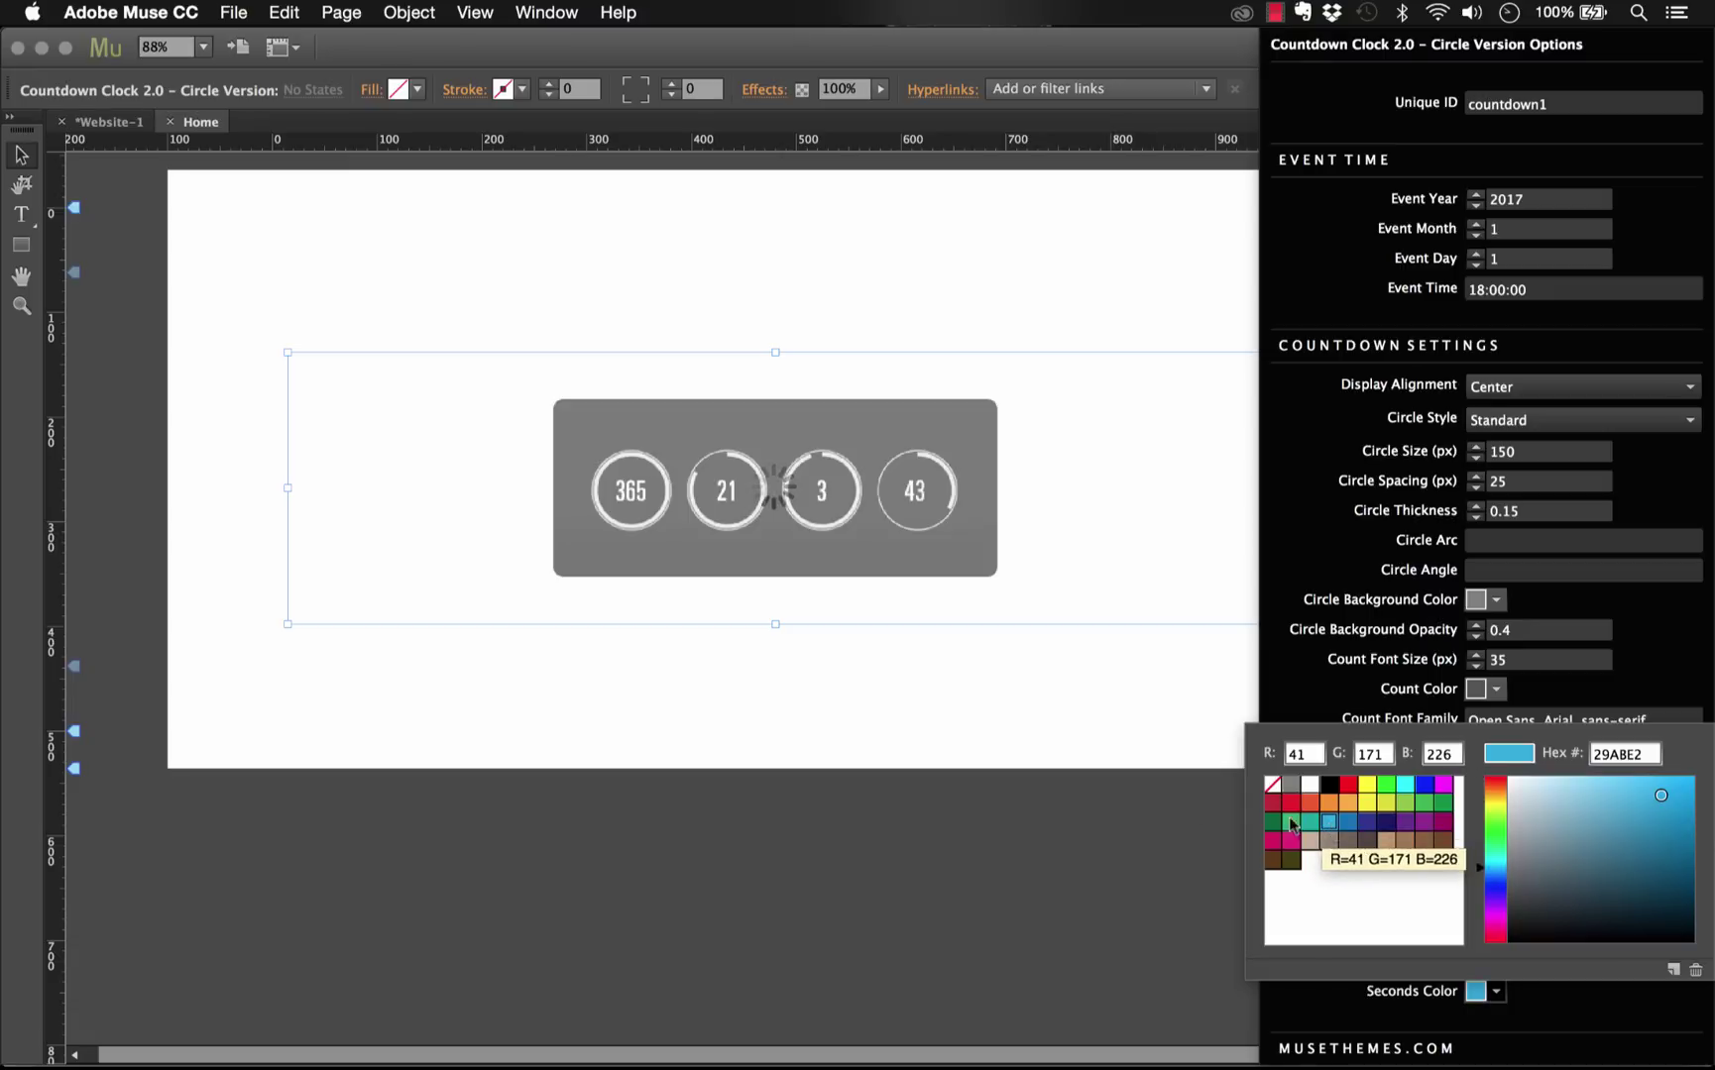
left_click(949, 743)
Preview the site in Chrome to check all four countdown rings in blue on grey tracks
left_click(234, 12)
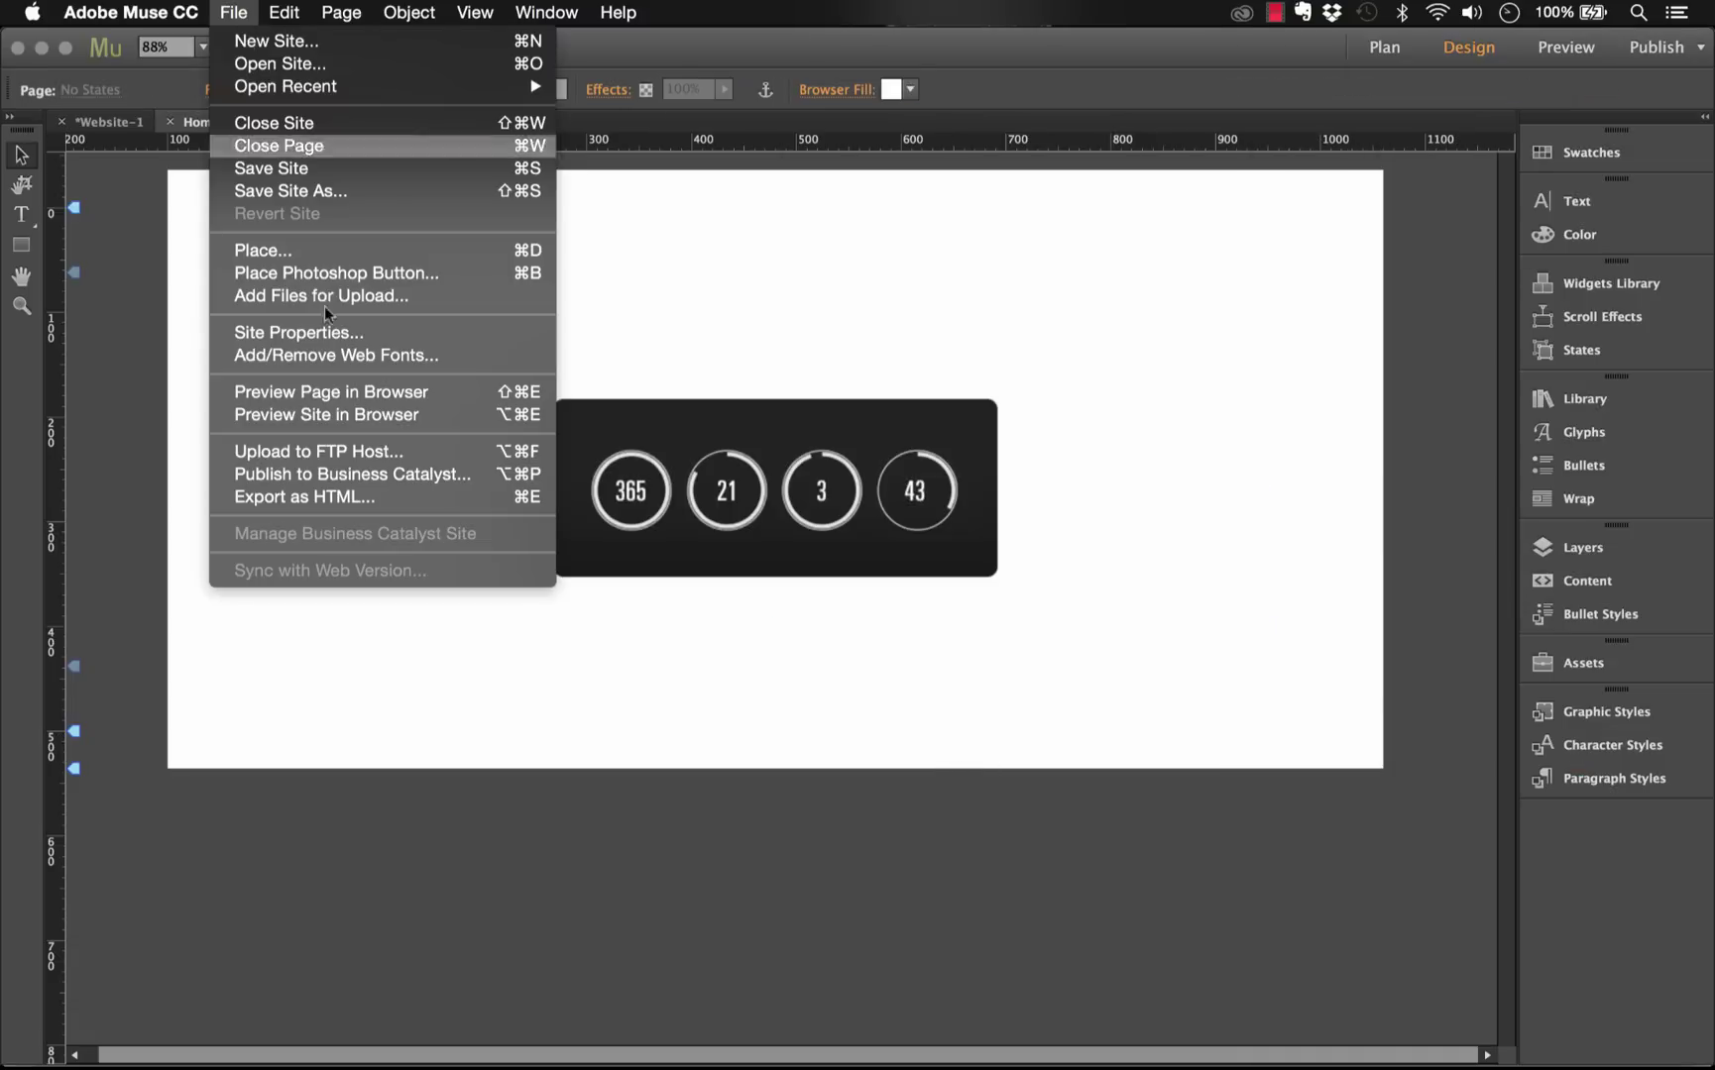
left_click(364, 415)
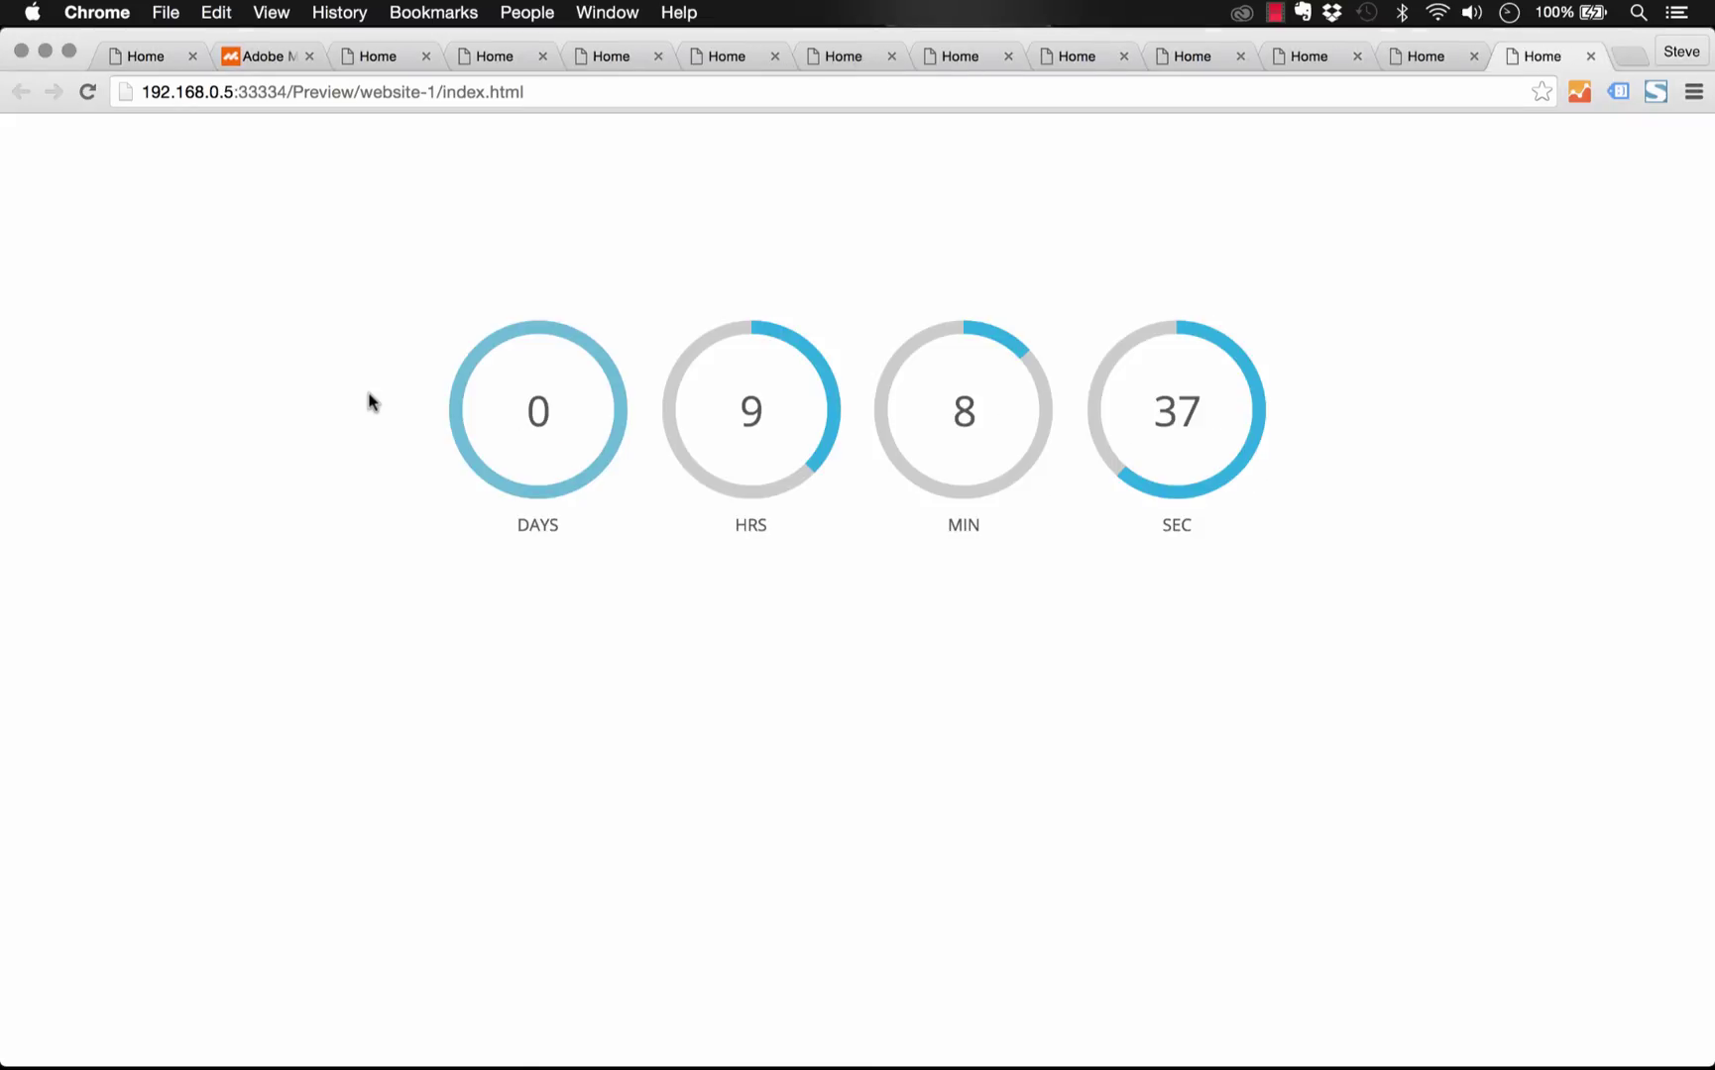